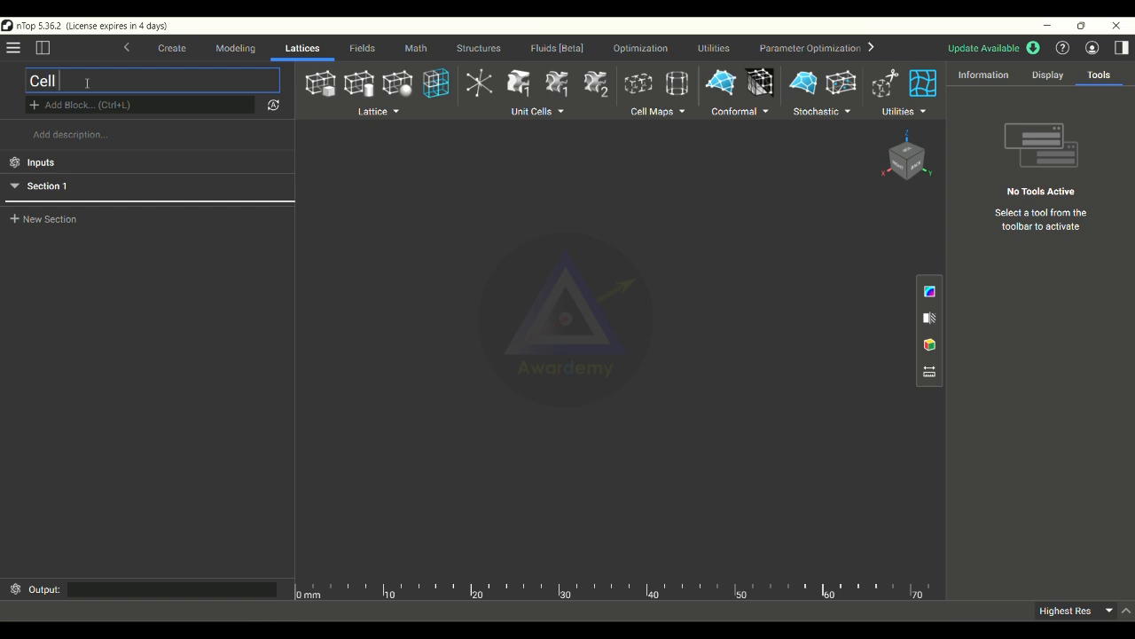
- Complete the notebook title so that it reads "Cell map using Quad mesh"
{"action": "type", "text": "using Qu"}
{"action": "key", "text": "BackSpace"}
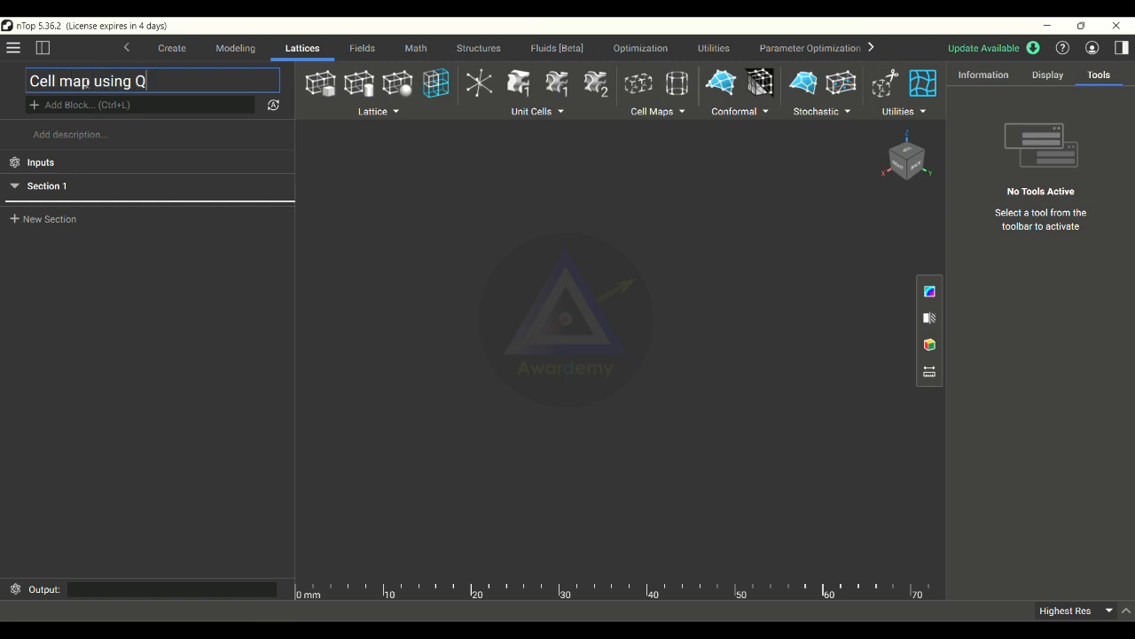
{"action": "type", "text": "uad mesh"}
- Set the notebook description to "The generation of cell map using the quad mesh for creating the periodic latttice strcutures"
{"action": "left_click", "coordinate": [82, 136]}
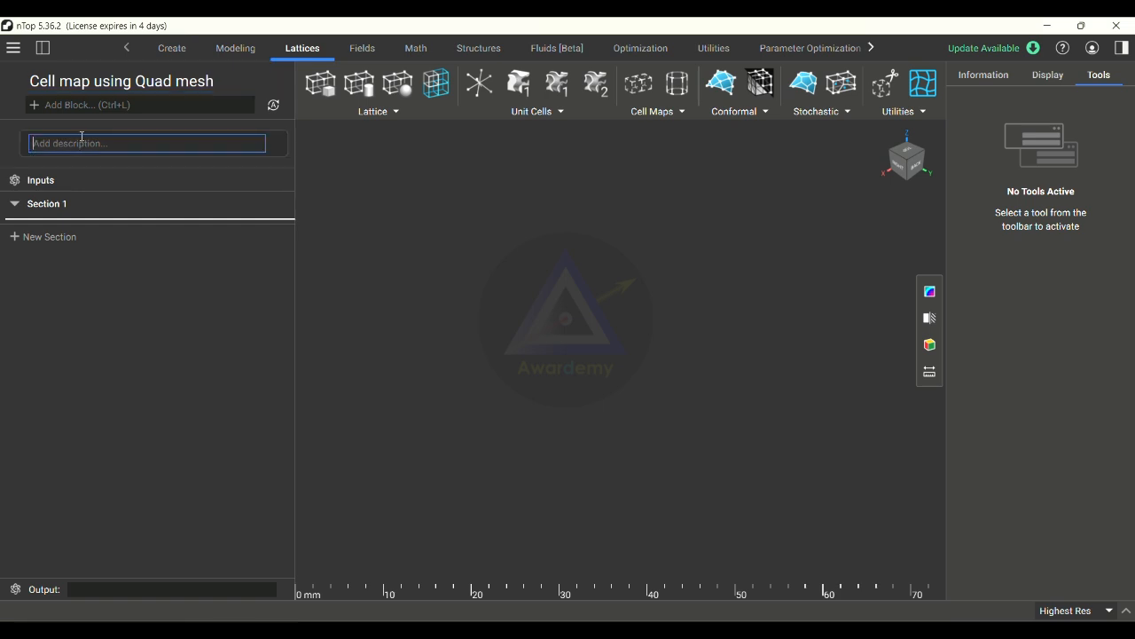
{"action": "type", "text": "The geen"}
{"action": "key", "text": "BackSpace"}
{"action": "key", "text": "BackSpace"}
{"action": "type", "text": "neration of cell map using the quad mesh "}
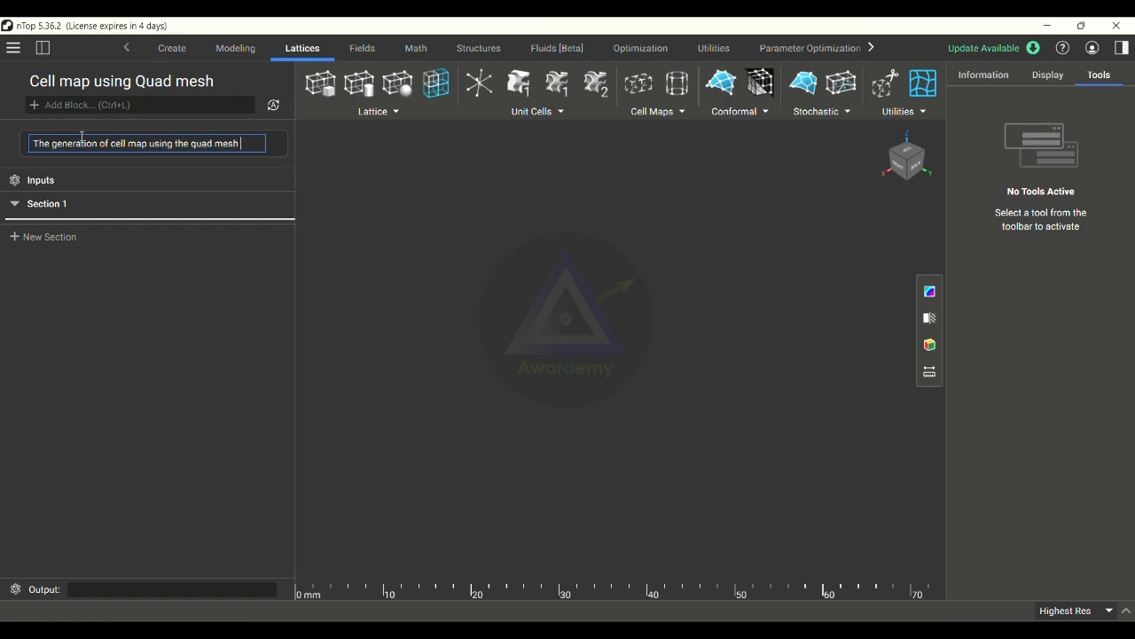
{"action": "type", "text": "for creating t"}
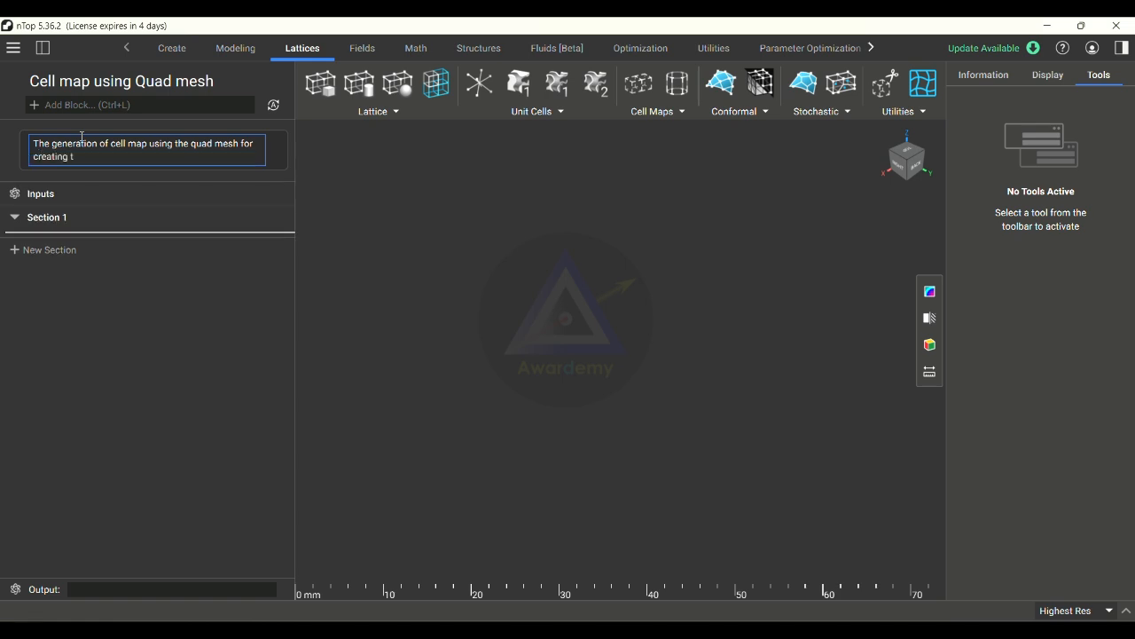
{"action": "type", "text": "he periodic latttice strcutures"}
- Rename Section 1 as "cell map using quad mesh"
{"action": "left_click", "coordinate": [52, 219]}
{"action": "type", "text": "cel"}
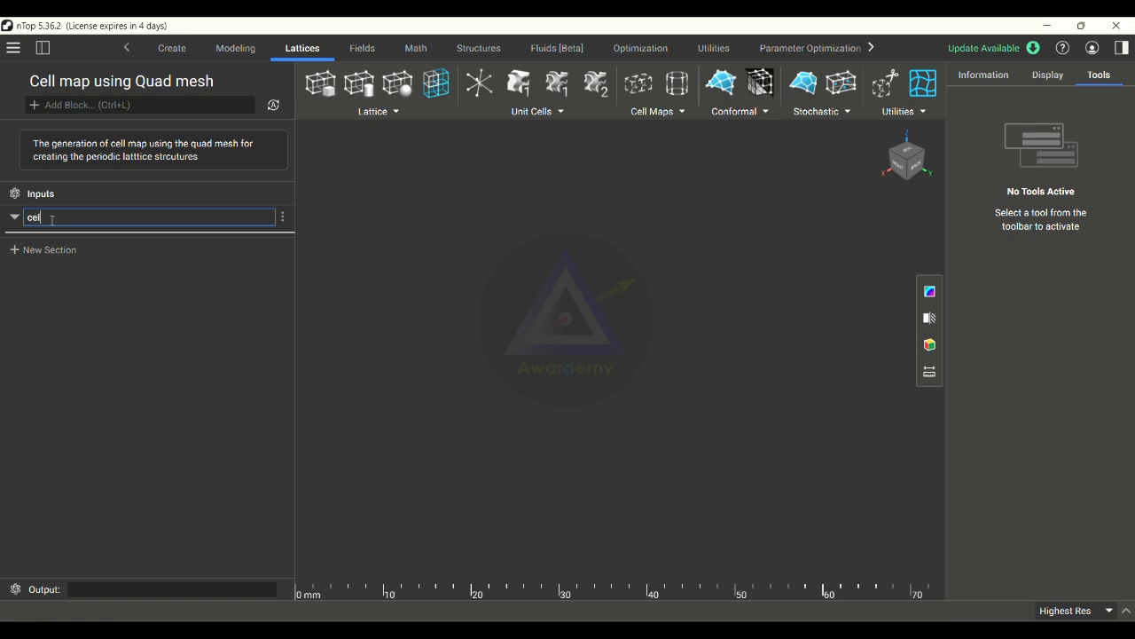
{"action": "type", "text": "l map using quad mesh"}
{"action": "key", "text": "Return"}
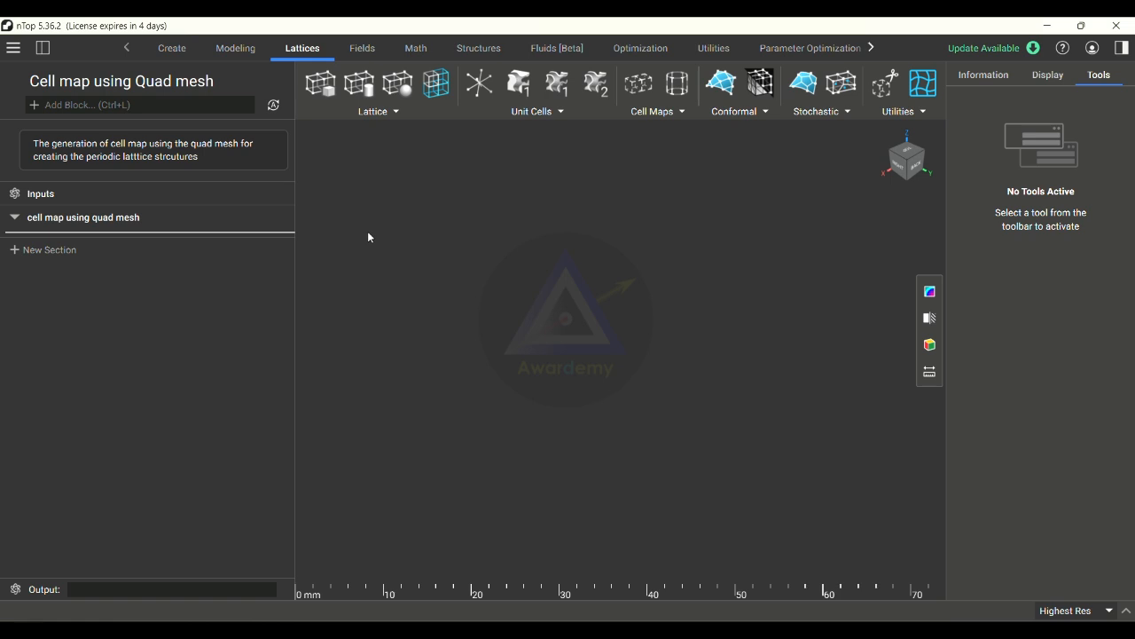
- Search the blocks for "cell map" and add a Cell Map from Quad Mesh block to the section
{"action": "left_click", "coordinate": [187, 105]}
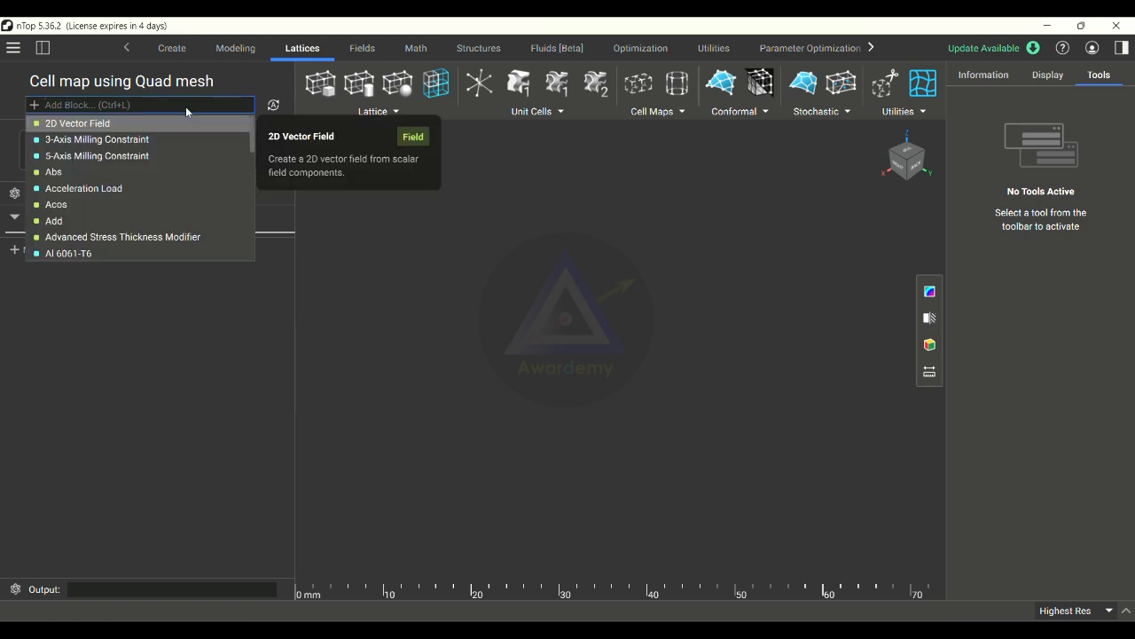
{"action": "type", "text": "cell map"}
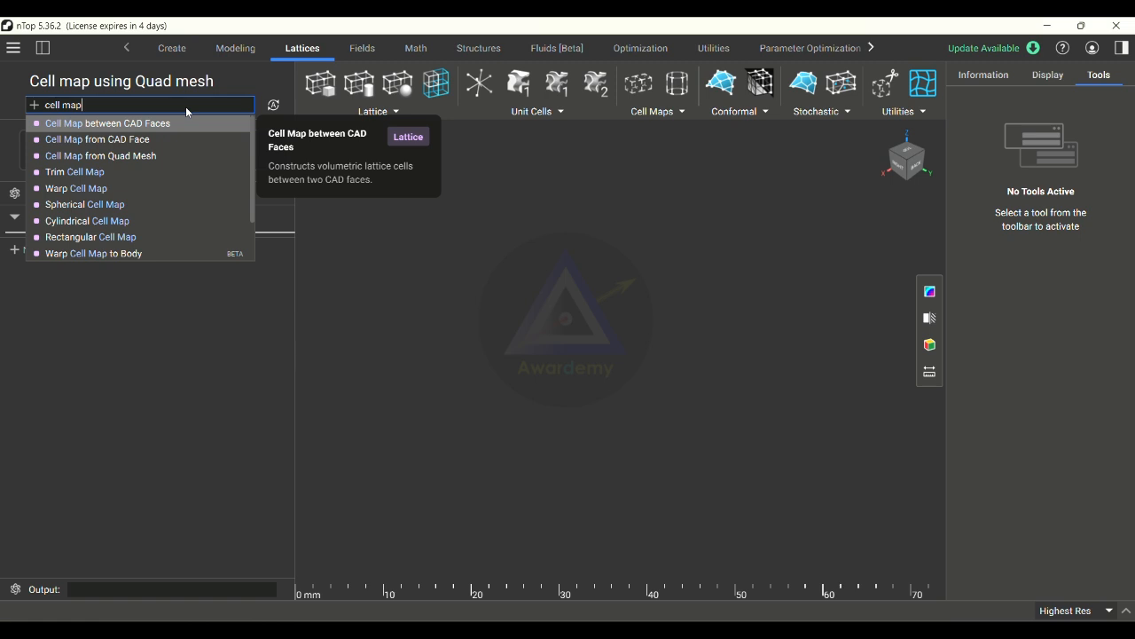
{"action": "left_click", "coordinate": [177, 156]}
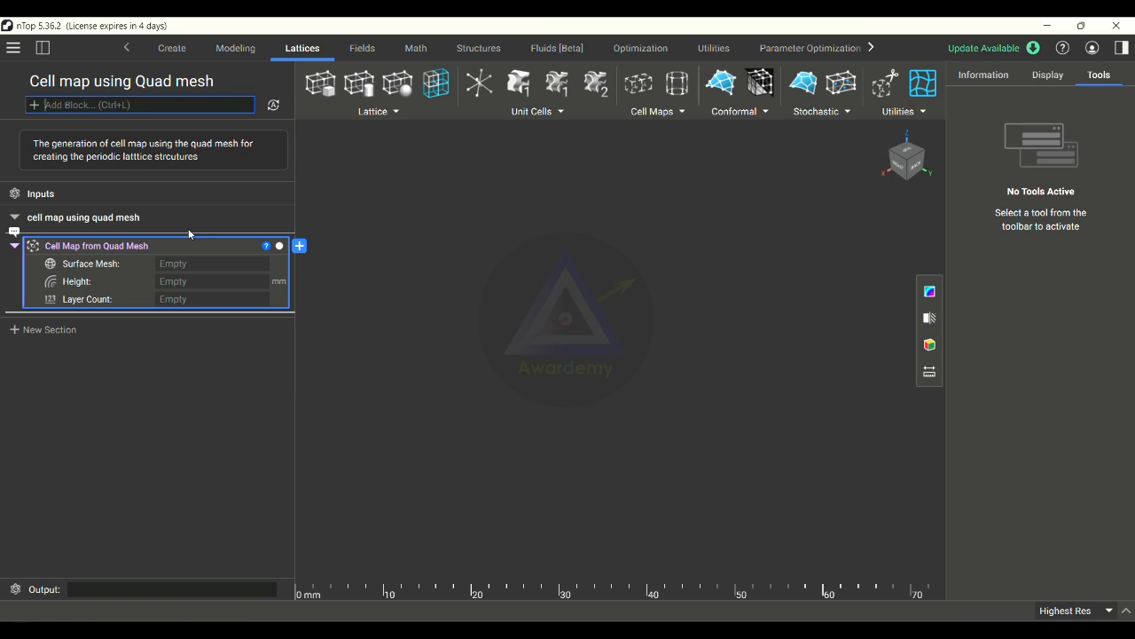
{"action": "left_click", "coordinate": [310, 49]}
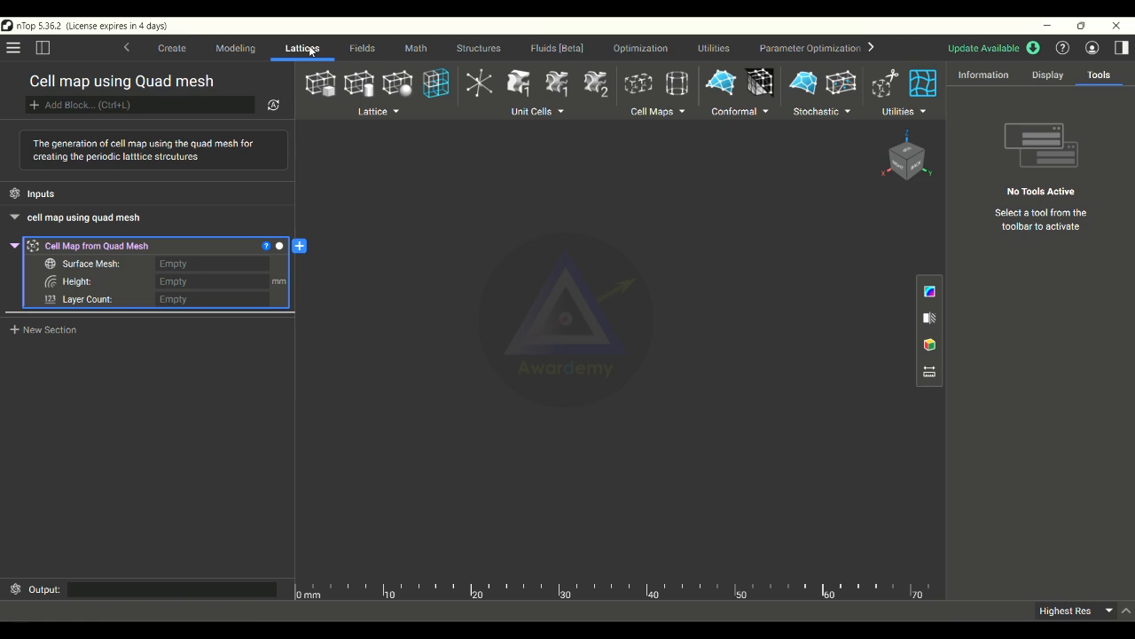
{"action": "left_click", "coordinate": [674, 114]}
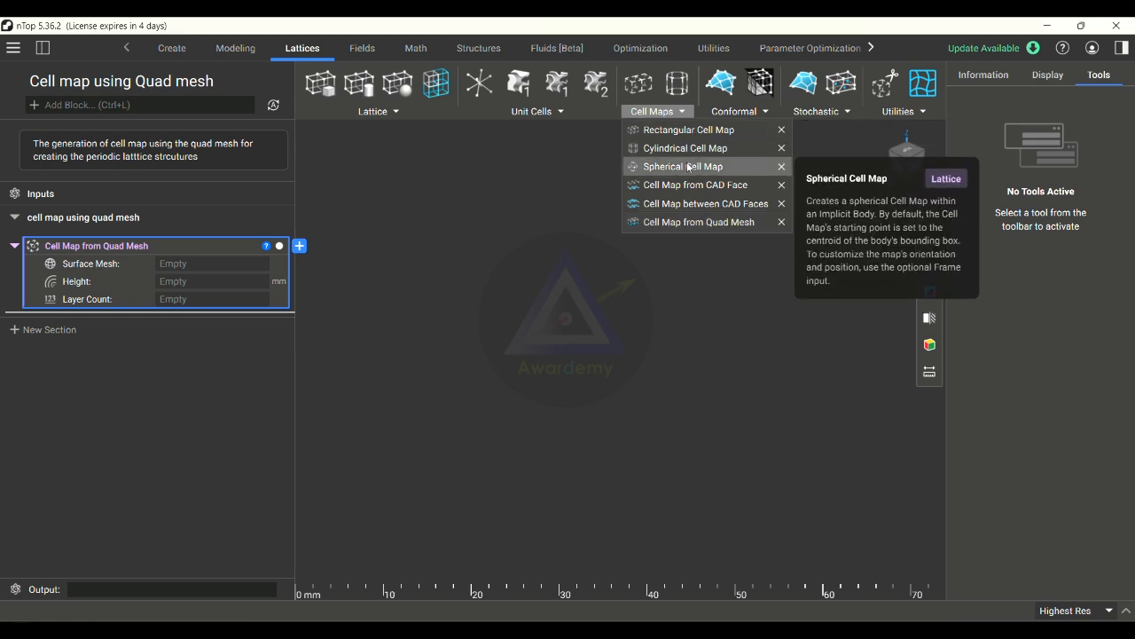
{"action": "left_click", "coordinate": [700, 222]}
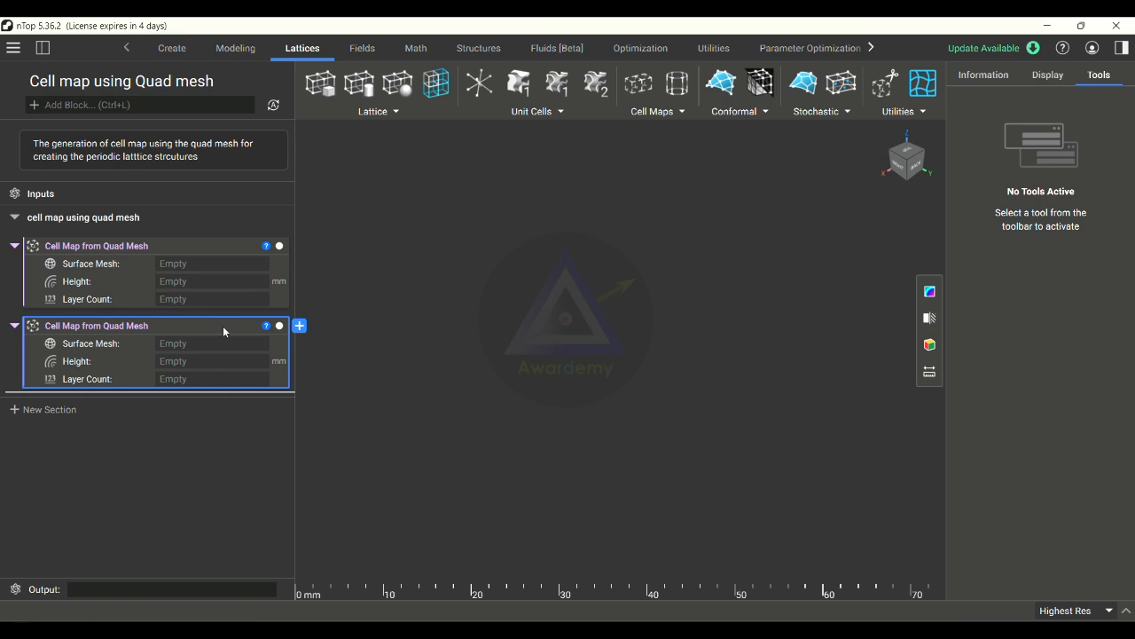
{"action": "key", "text": "Delete"}
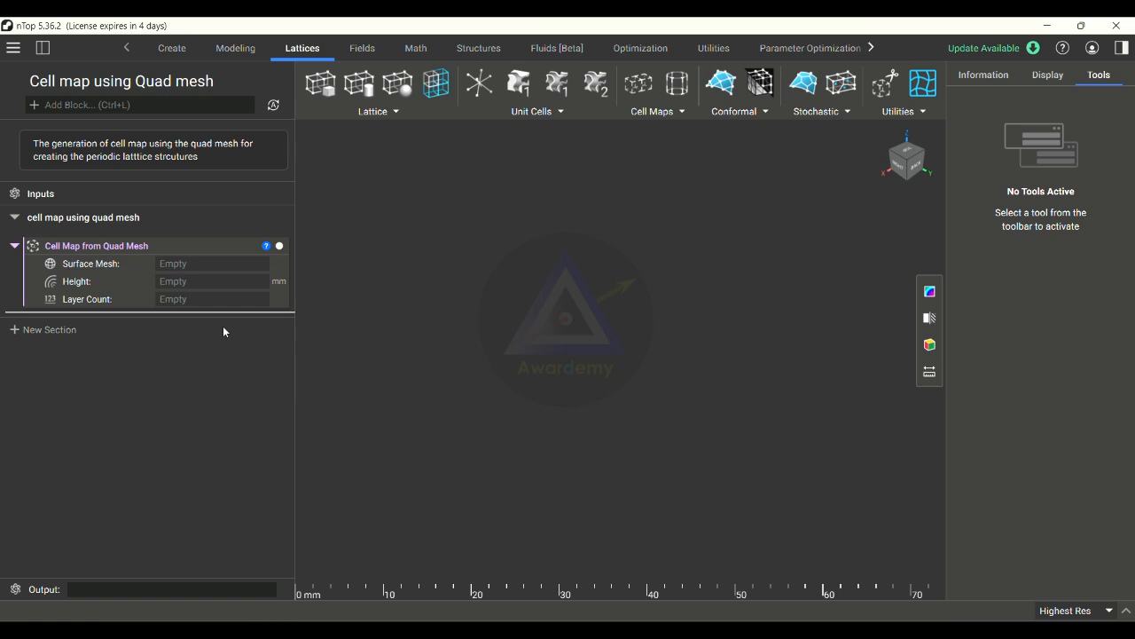
- Fill the Surface Mesh input of the Cell Map from Quad Mesh block with a Quadrangulate Mesh block
{"action": "left_click", "coordinate": [235, 298]}
{"action": "left_click", "coordinate": [188, 264]}
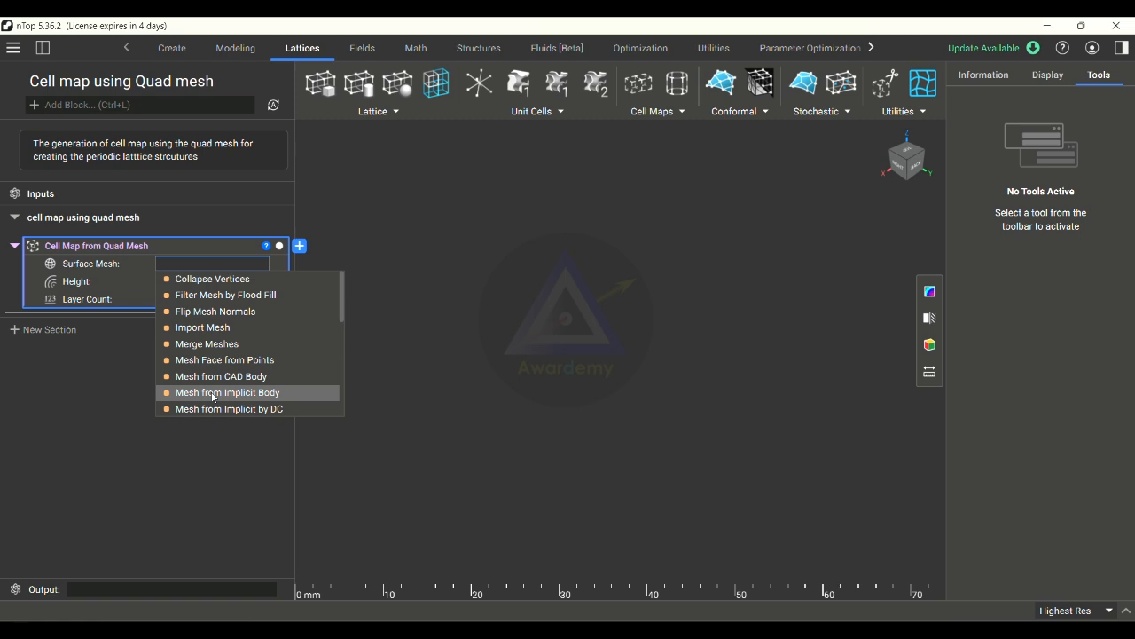
{"action": "scroll", "coordinate": [214, 398], "scroll_direction": "down", "scroll_amount": 1}
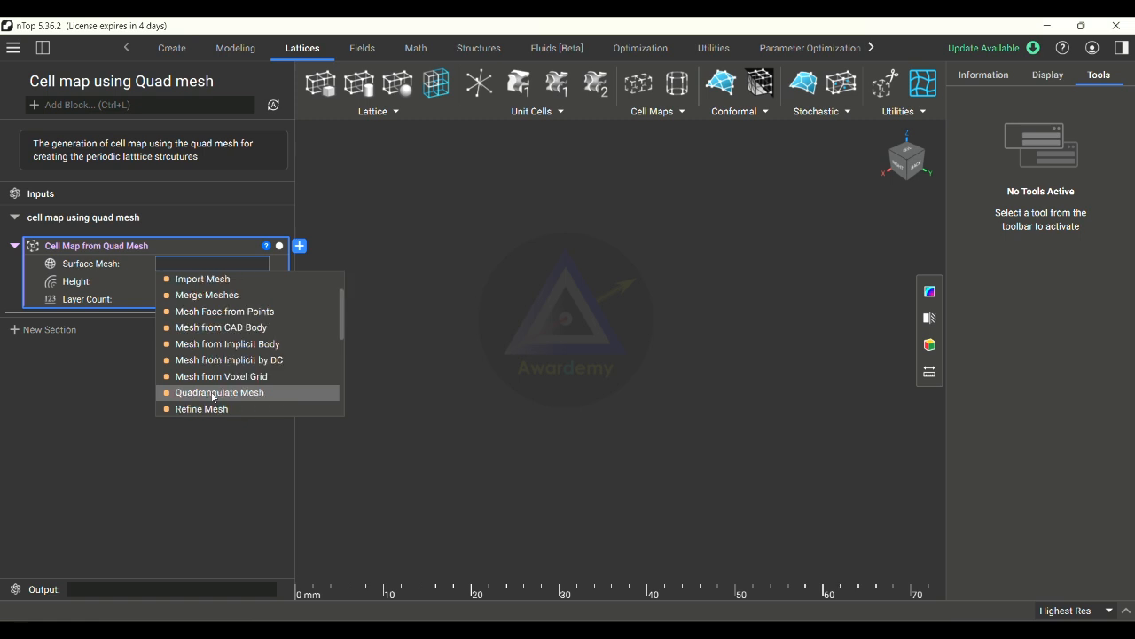
{"action": "scroll", "coordinate": [226, 360], "scroll_direction": "down", "scroll_amount": 1}
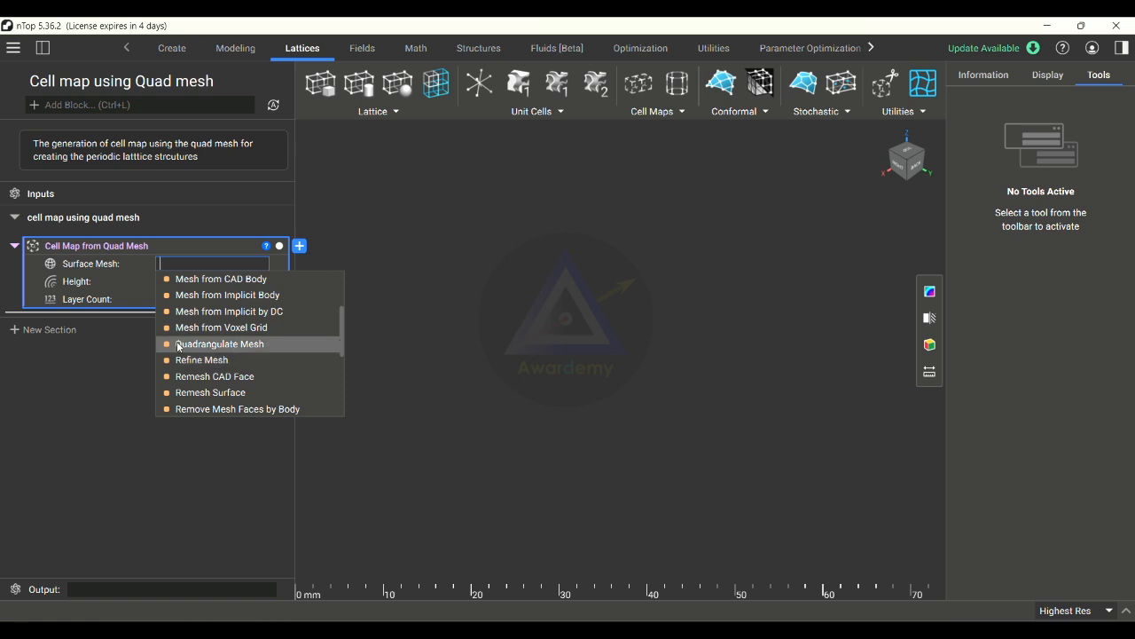
{"action": "scroll", "coordinate": [195, 348], "scroll_direction": "down", "scroll_amount": 3}
{"action": "scroll", "coordinate": [253, 347], "scroll_direction": "up", "scroll_amount": 1}
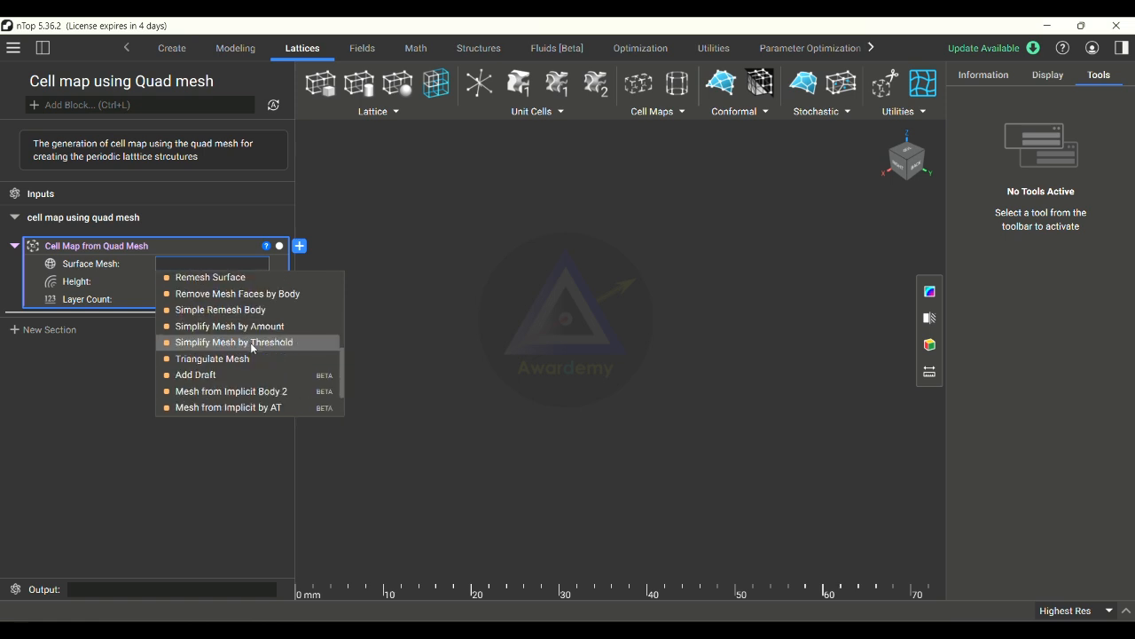
{"action": "scroll", "coordinate": [253, 347], "scroll_direction": "up", "scroll_amount": 2}
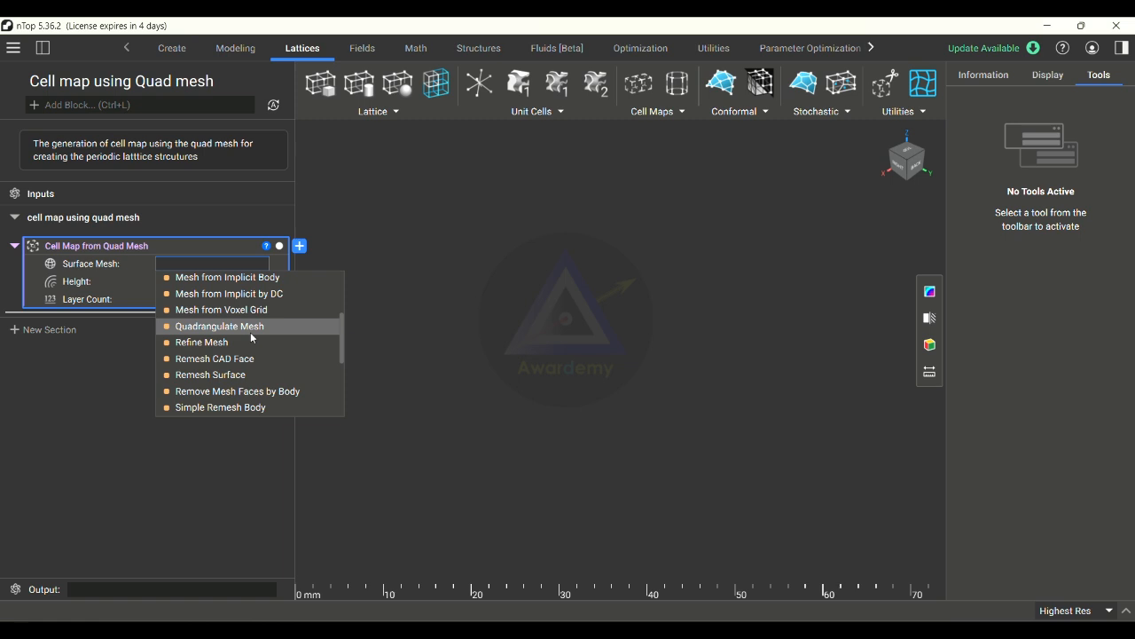
{"action": "left_click", "coordinate": [252, 326]}
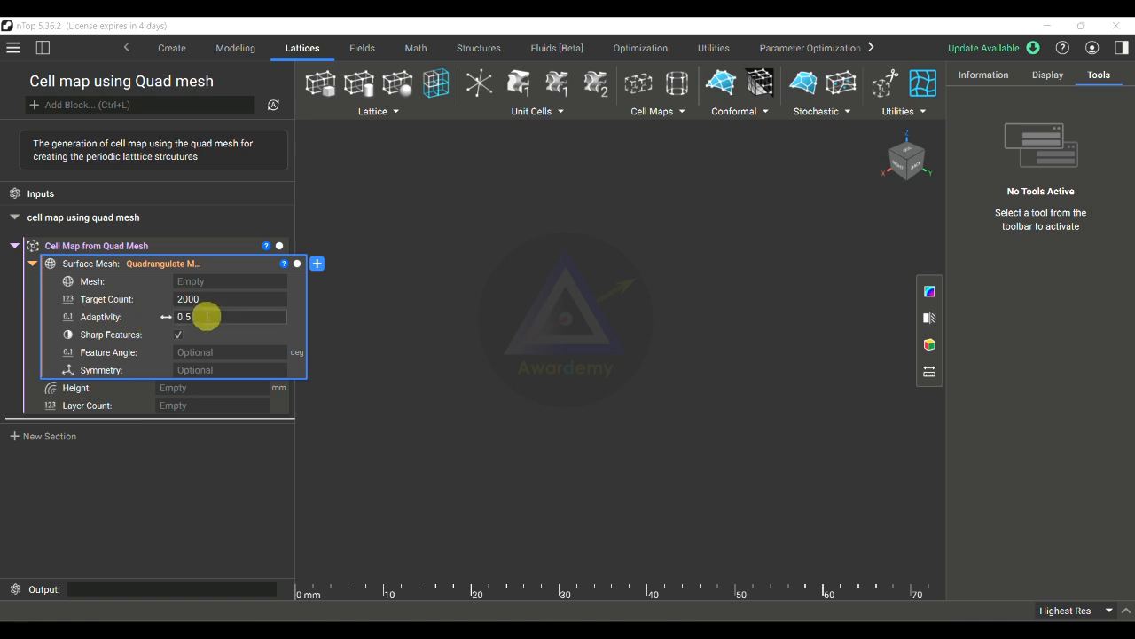
{"action": "left_click", "coordinate": [182, 336]}
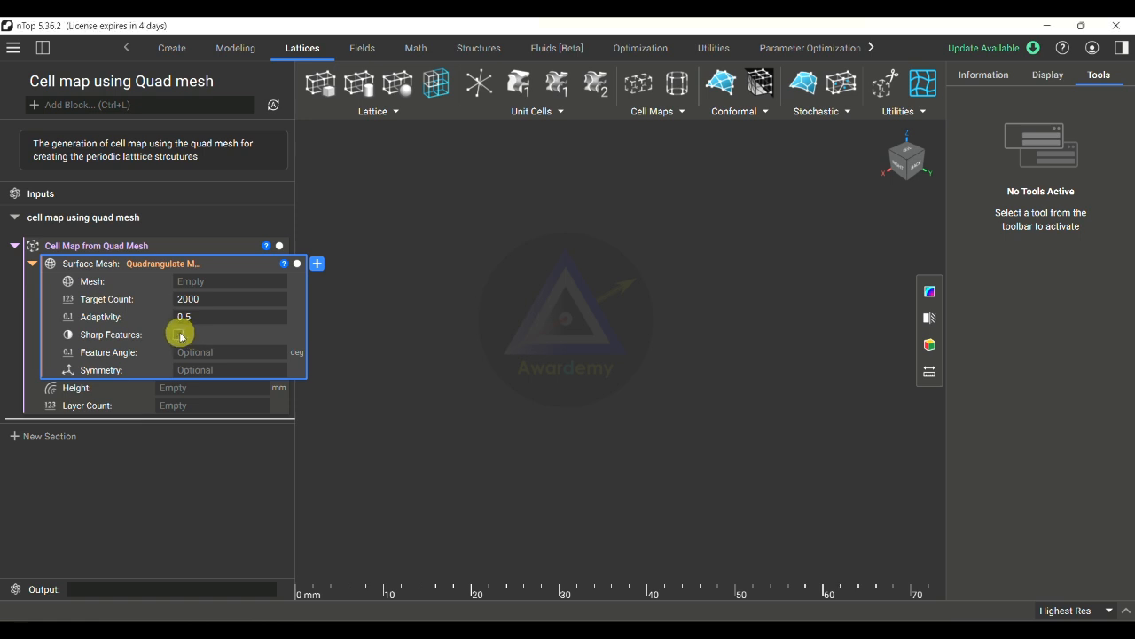
{"action": "left_click", "coordinate": [180, 335]}
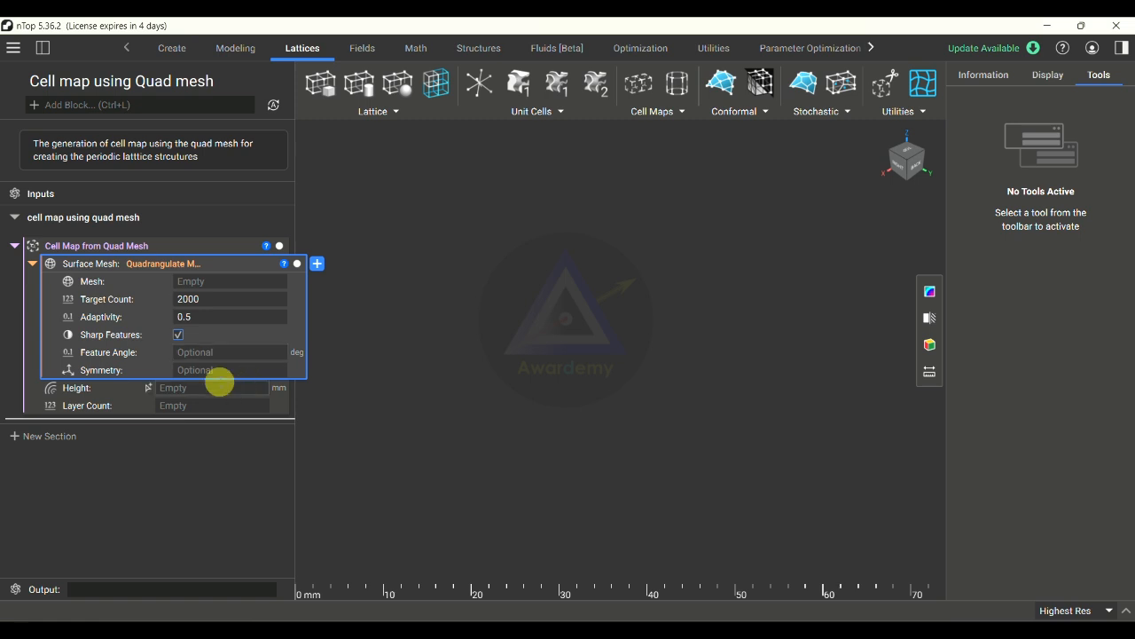
{"action": "left_click", "coordinate": [33, 263]}
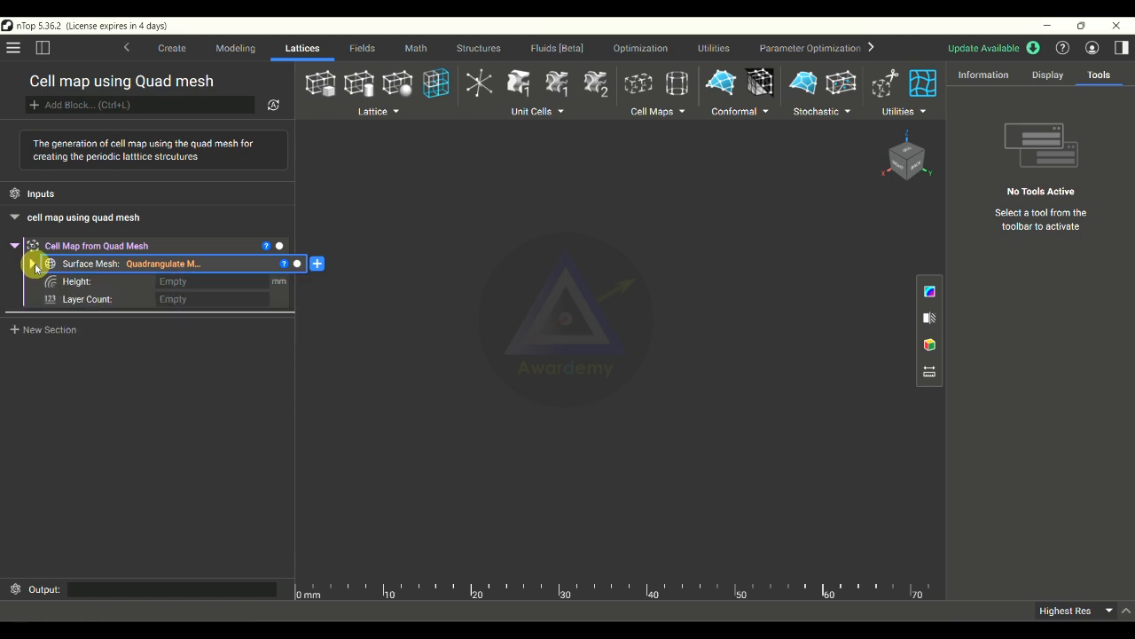
{"action": "left_click", "coordinate": [32, 264]}
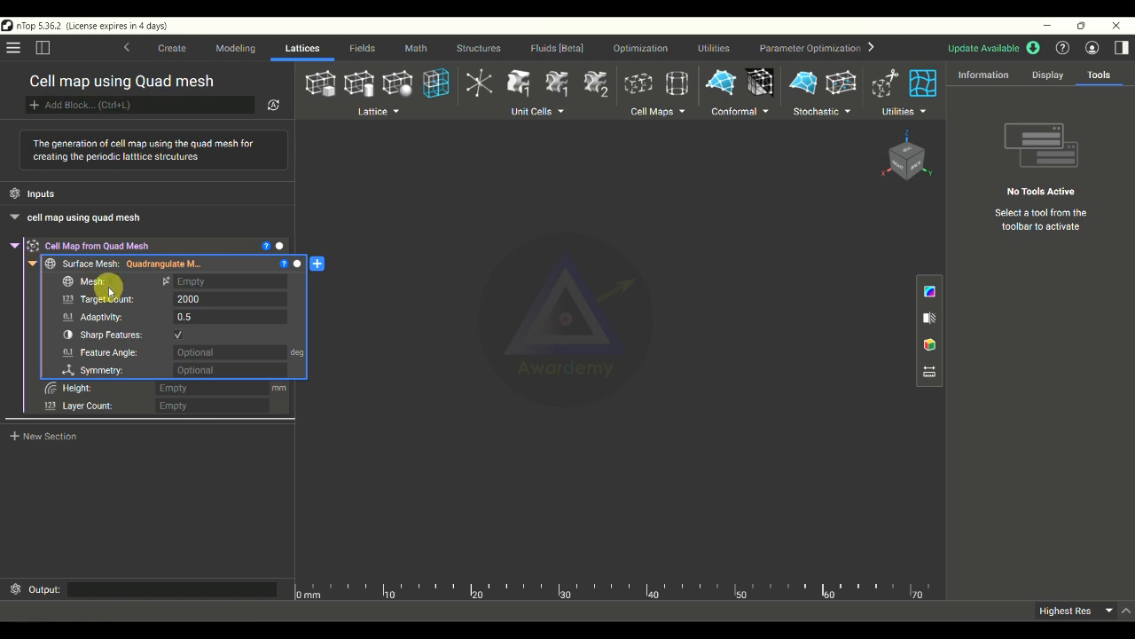
- Fill the Mesh input of the Quadrangulate Mesh block with a Mesh from Implicit Body block
{"action": "left_click", "coordinate": [210, 282]}
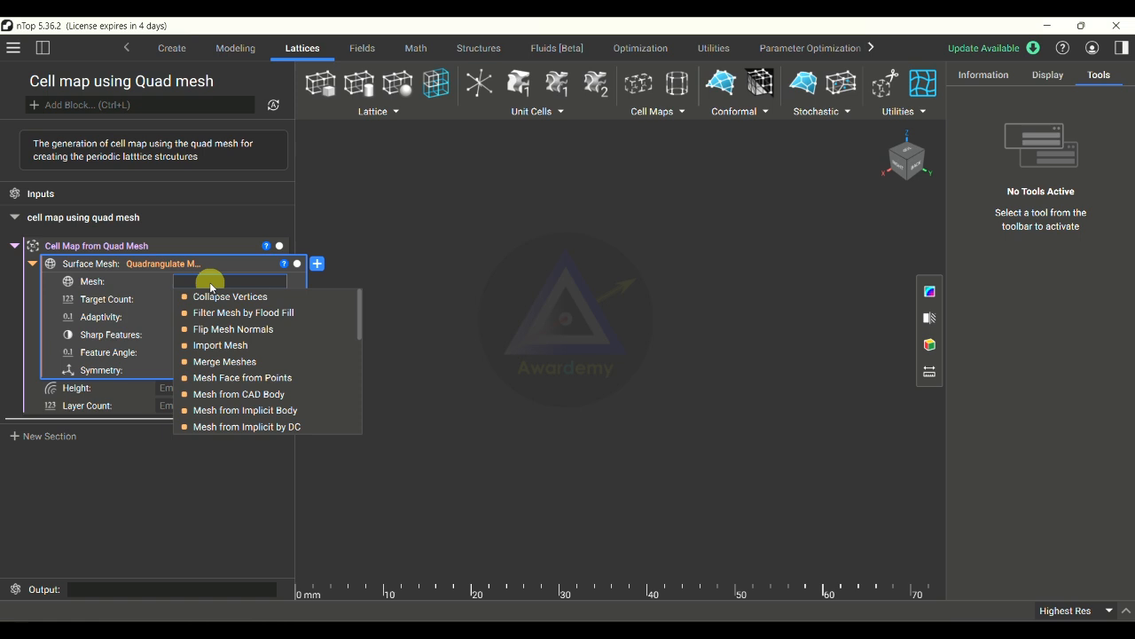
{"action": "left_click", "coordinate": [220, 411]}
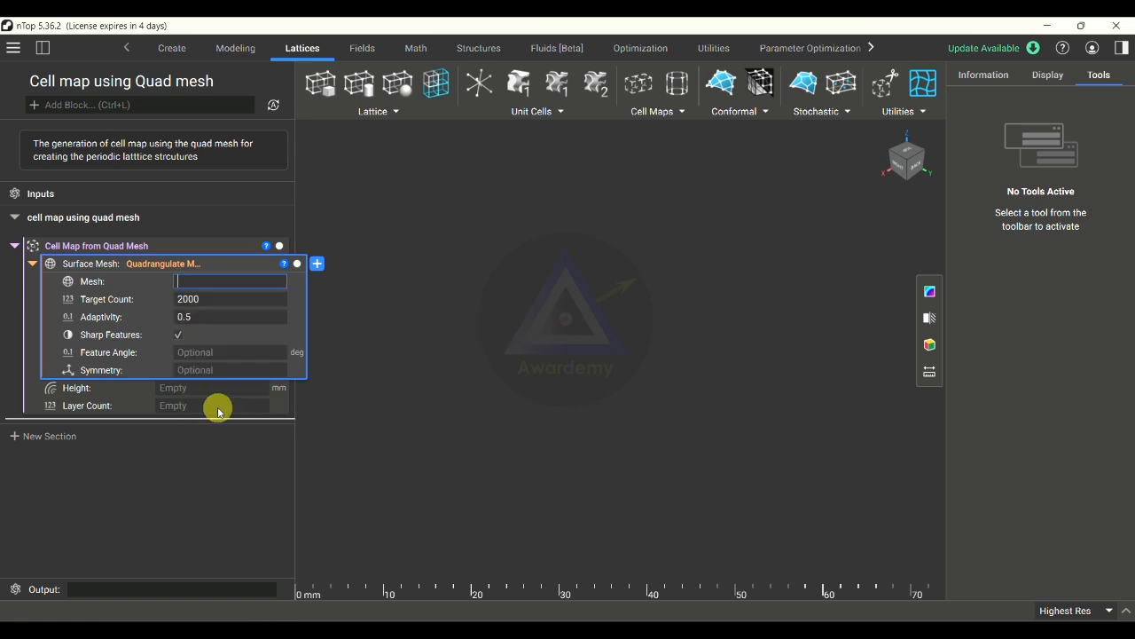
{"action": "left_click", "coordinate": [218, 406]}
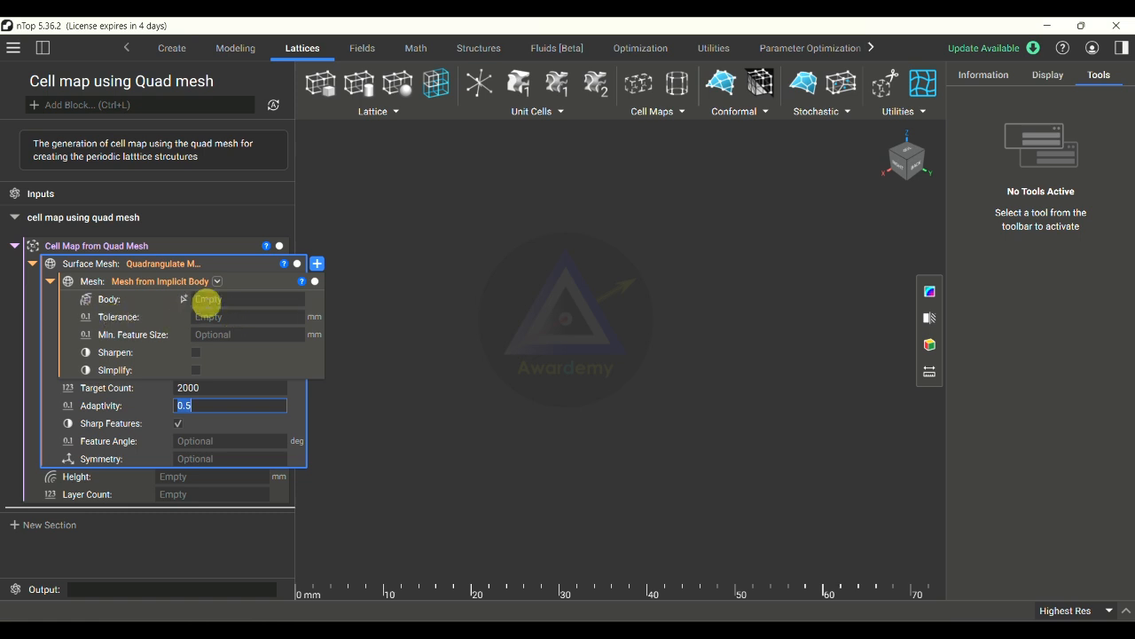
- Fill the Body input of the Mesh from Implicit Body block with a Cube block
{"action": "left_click", "coordinate": [219, 299]}
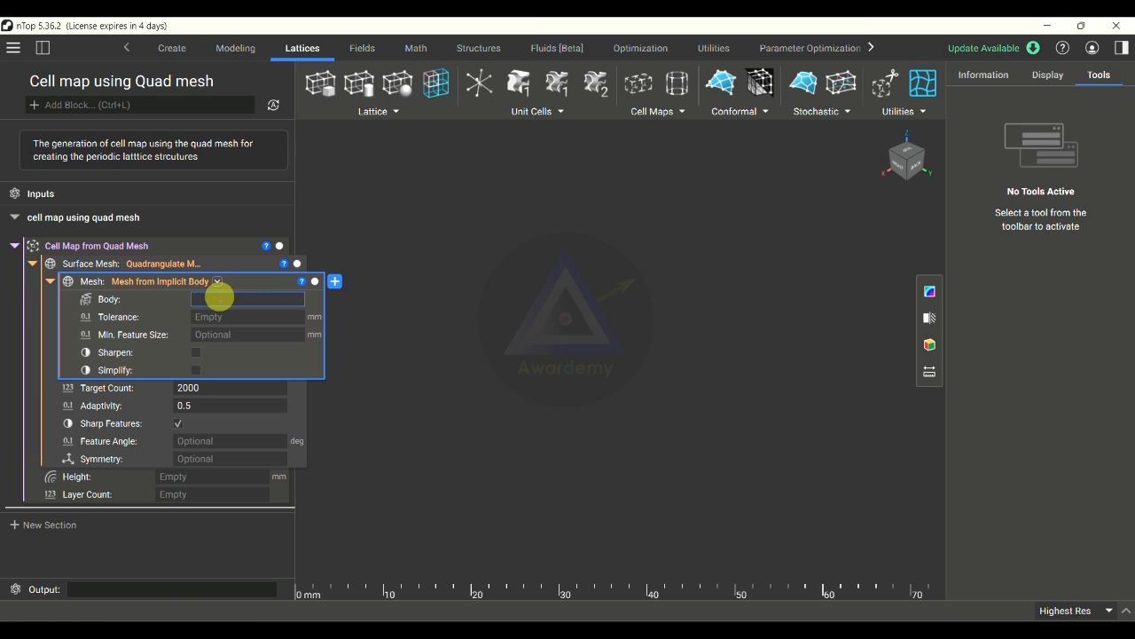
{"action": "type", "text": "cube"}
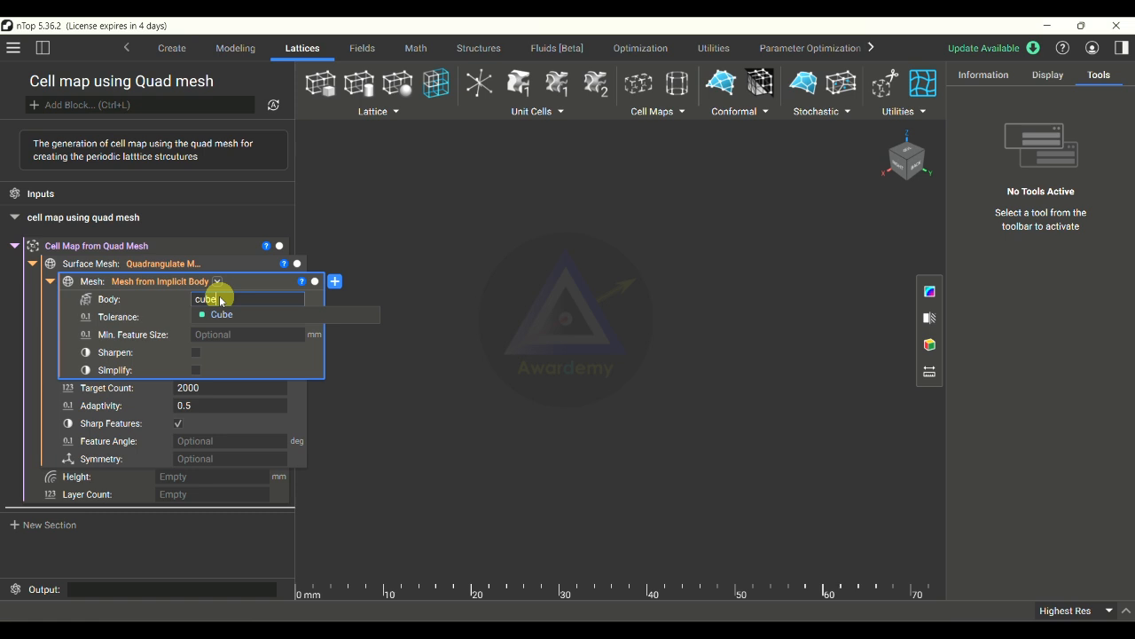
{"action": "left_click", "coordinate": [231, 315]}
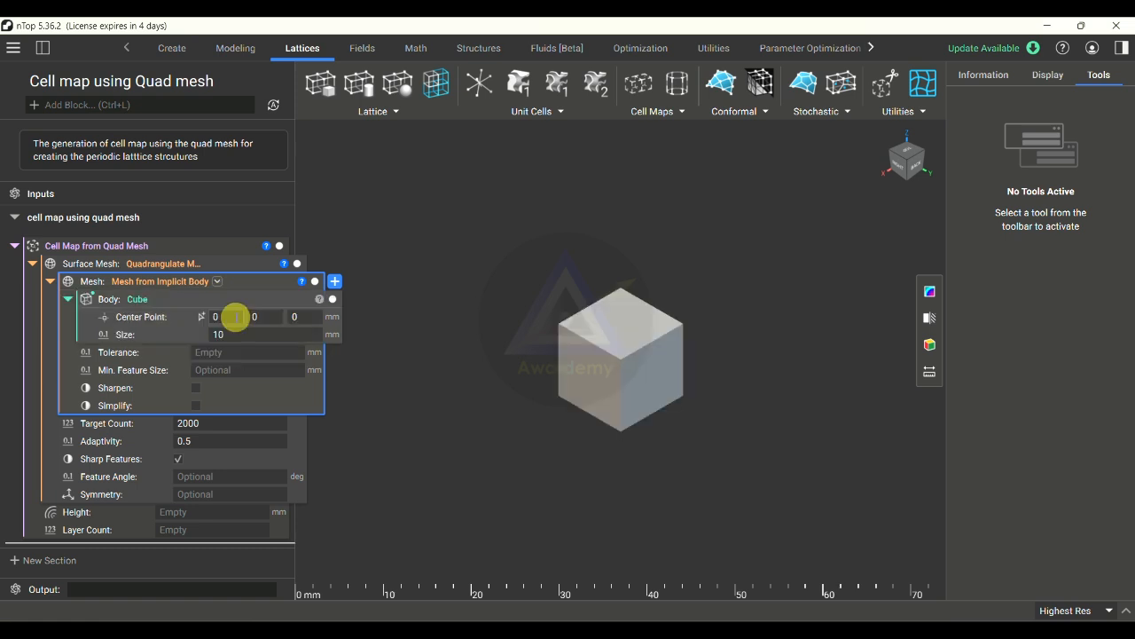
- Add a separate Cube primitive block below the Cell Map from Quad Mesh block
{"action": "left_click", "coordinate": [229, 47]}
{"action": "left_click", "coordinate": [189, 50]}
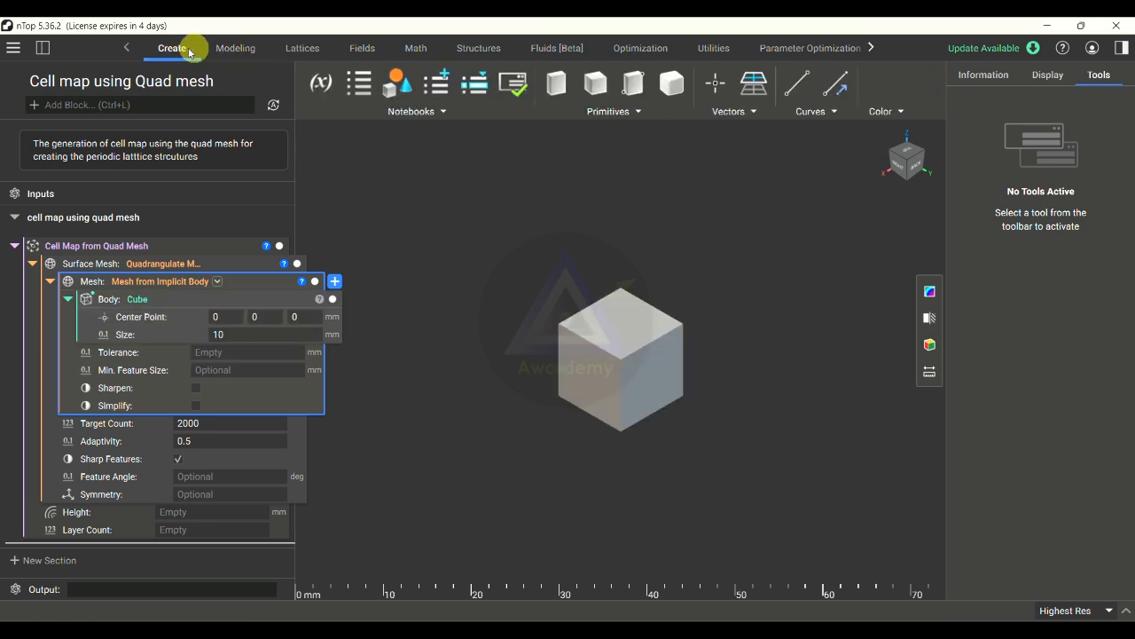
{"action": "left_click", "coordinate": [612, 110]}
{"action": "left_click", "coordinate": [199, 50]}
{"action": "left_click", "coordinate": [634, 115]}
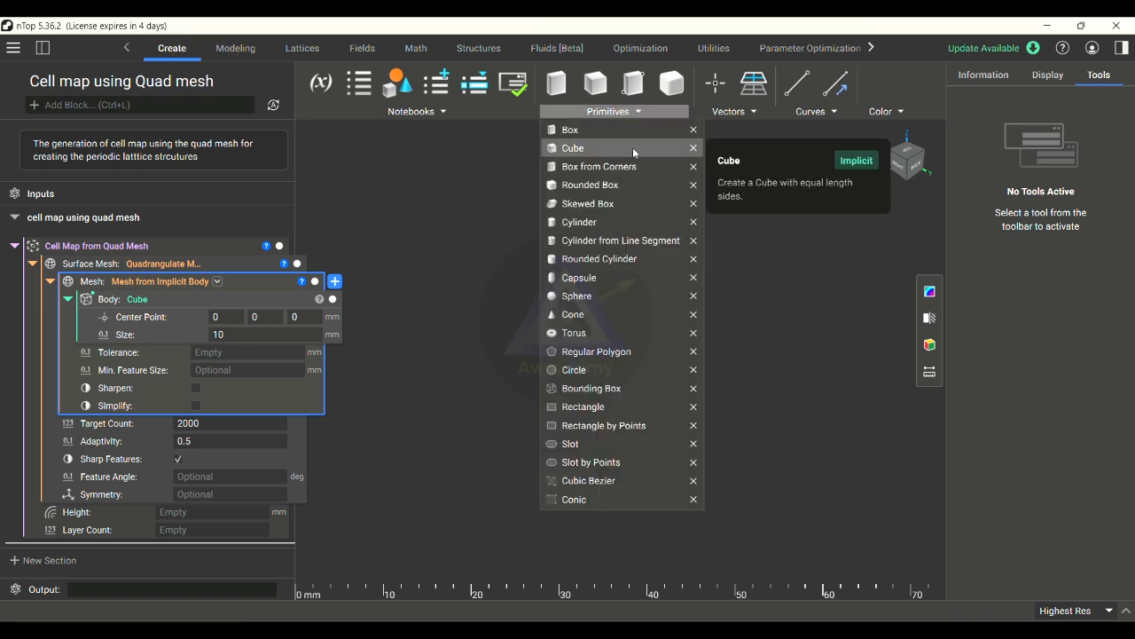
{"action": "left_click", "coordinate": [633, 148]}
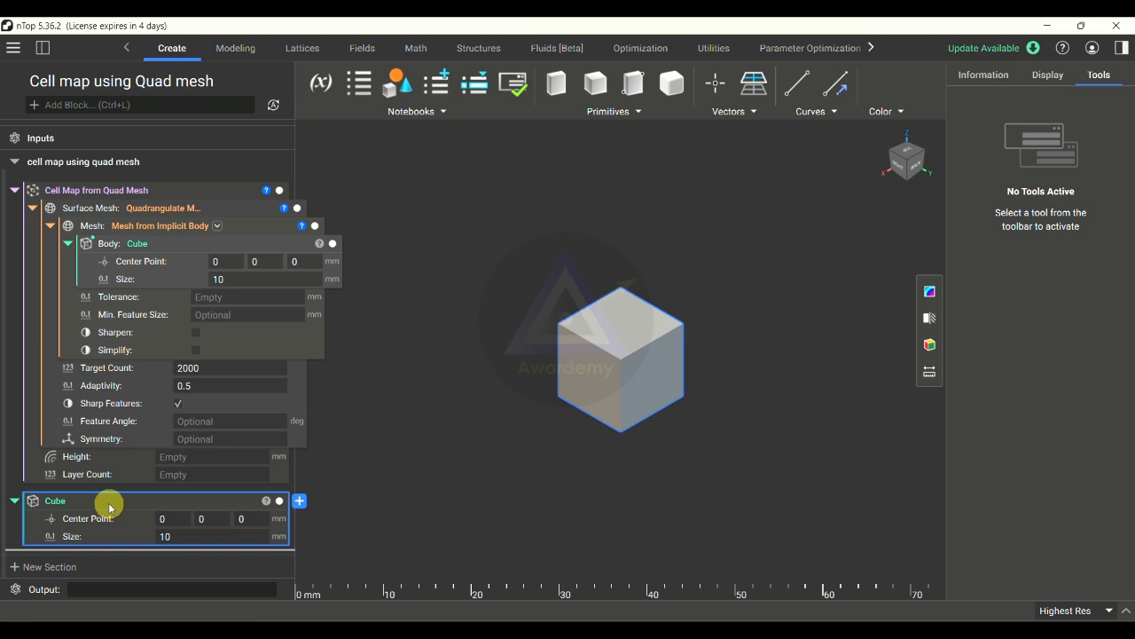
- Make the separate Cube block a variable named "Cube"
{"action": "right_click", "coordinate": [110, 509]}
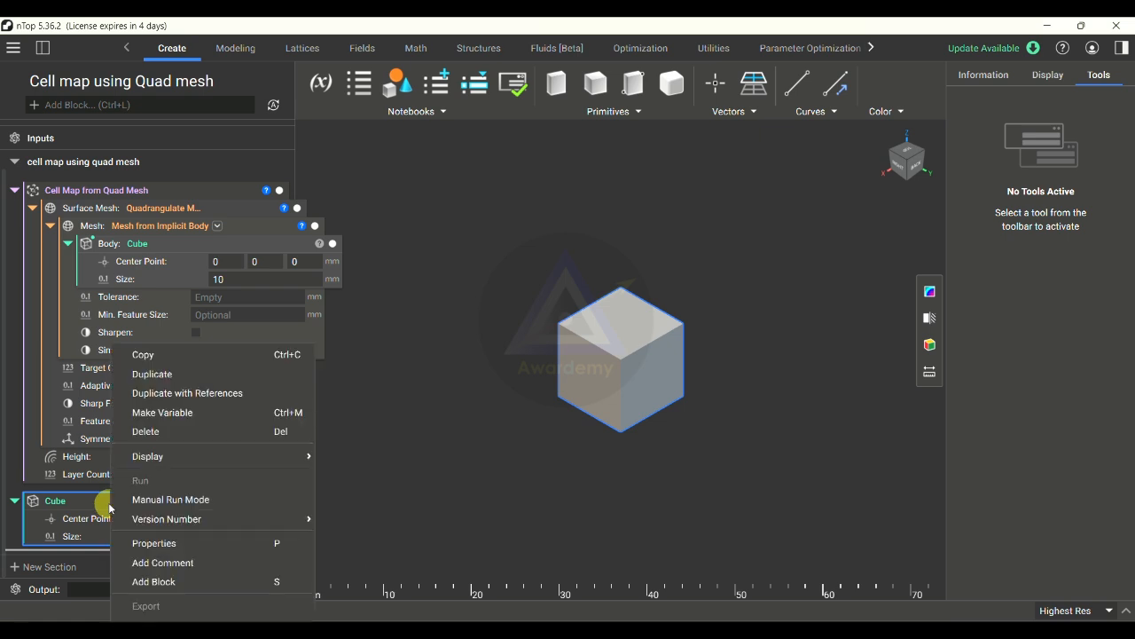
{"action": "left_click", "coordinate": [163, 412]}
{"action": "type", "text": "Cube"}
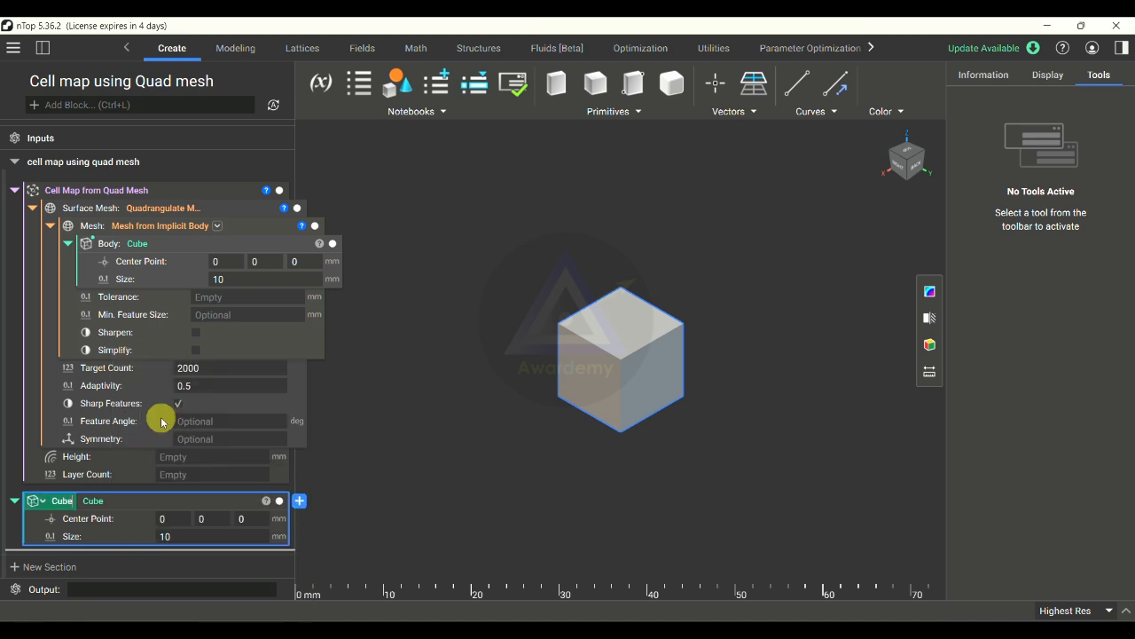
{"action": "left_click", "coordinate": [383, 470]}
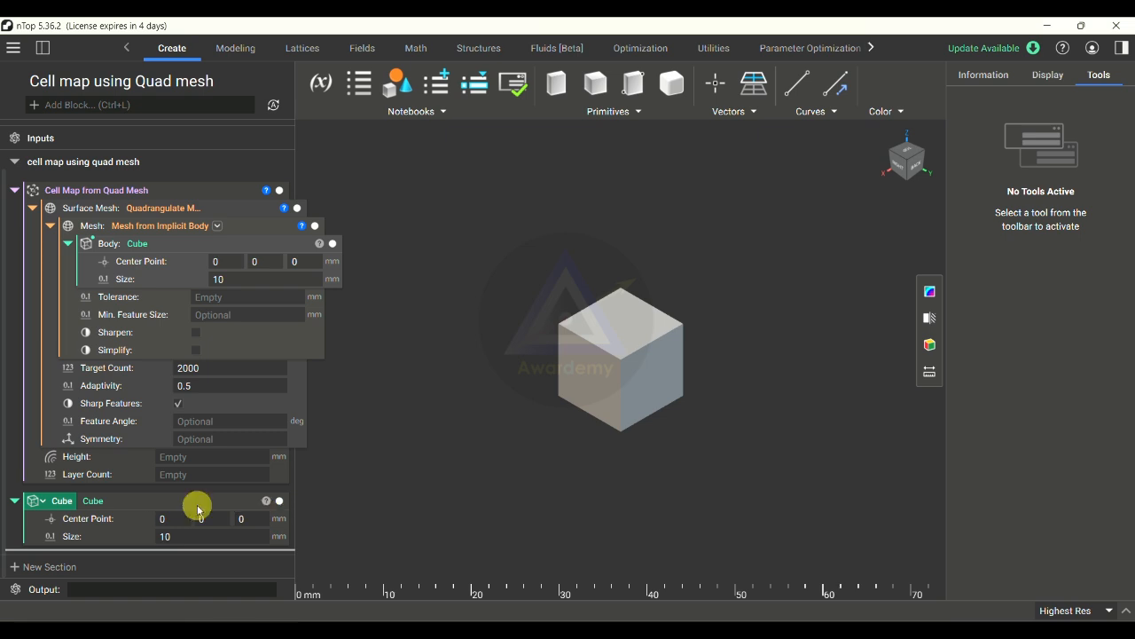
- Delete the nested Cube block from the Mesh from Implicit Body block's Body input and use the Cube variable there instead
{"action": "right_click", "coordinate": [263, 249]}
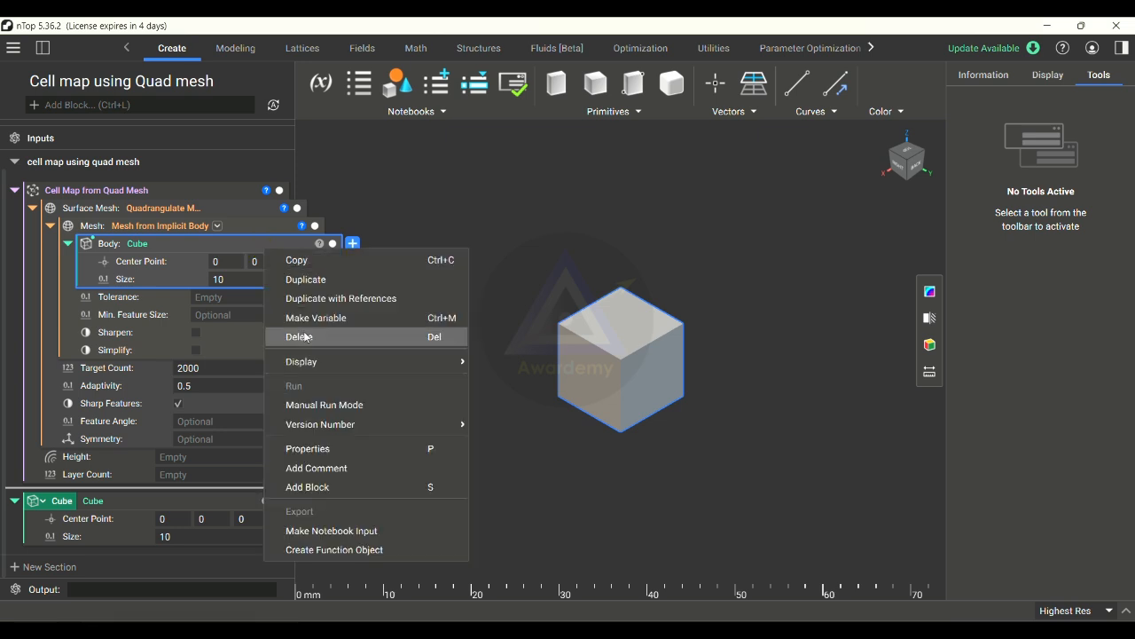
{"action": "left_click", "coordinate": [303, 335]}
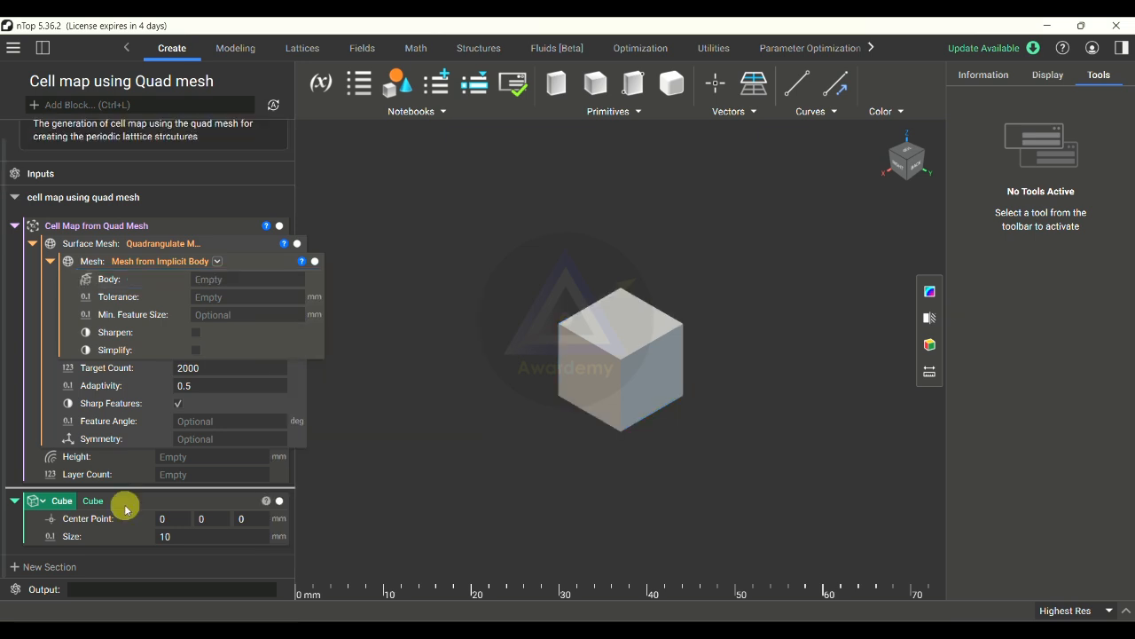
{"action": "left_click_drag", "start_coordinate": [129, 505], "coordinate": [217, 280]}
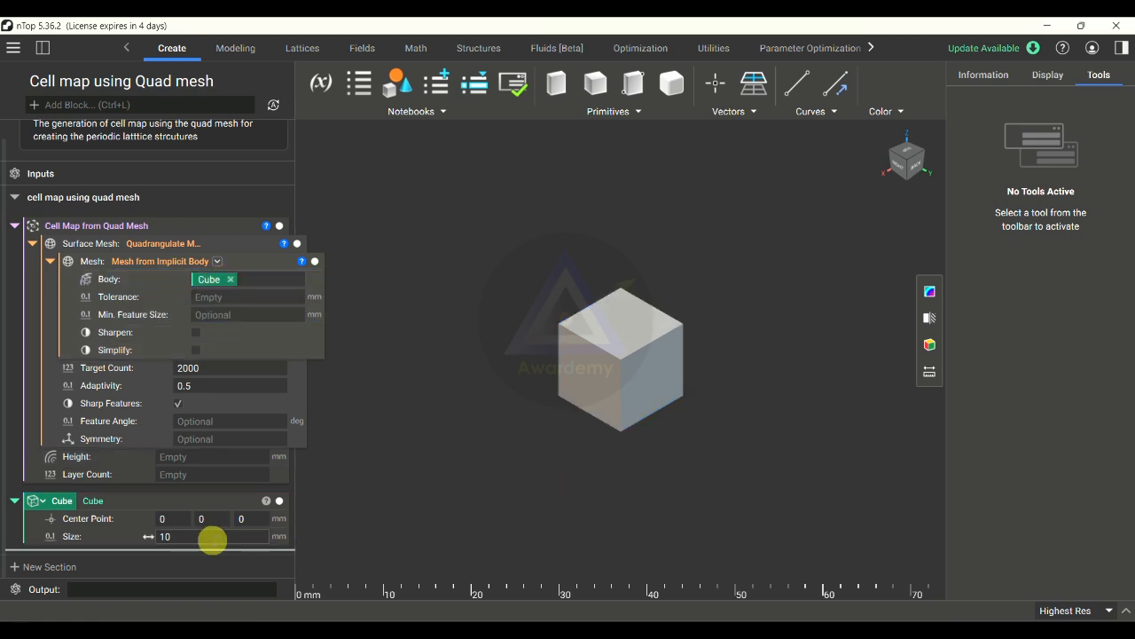
{"action": "left_click", "coordinate": [170, 518]}
{"action": "scroll", "coordinate": [612, 387], "scroll_direction": "up", "scroll_amount": 5}
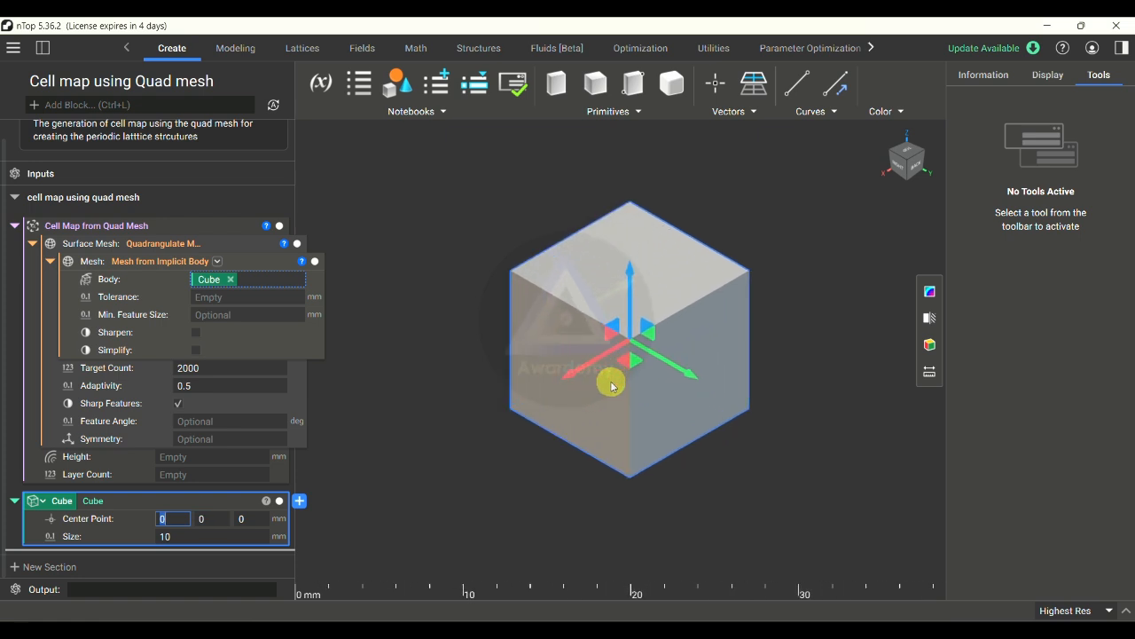
{"action": "left_click_drag", "start_coordinate": [715, 360], "coordinate": [522, 414]}
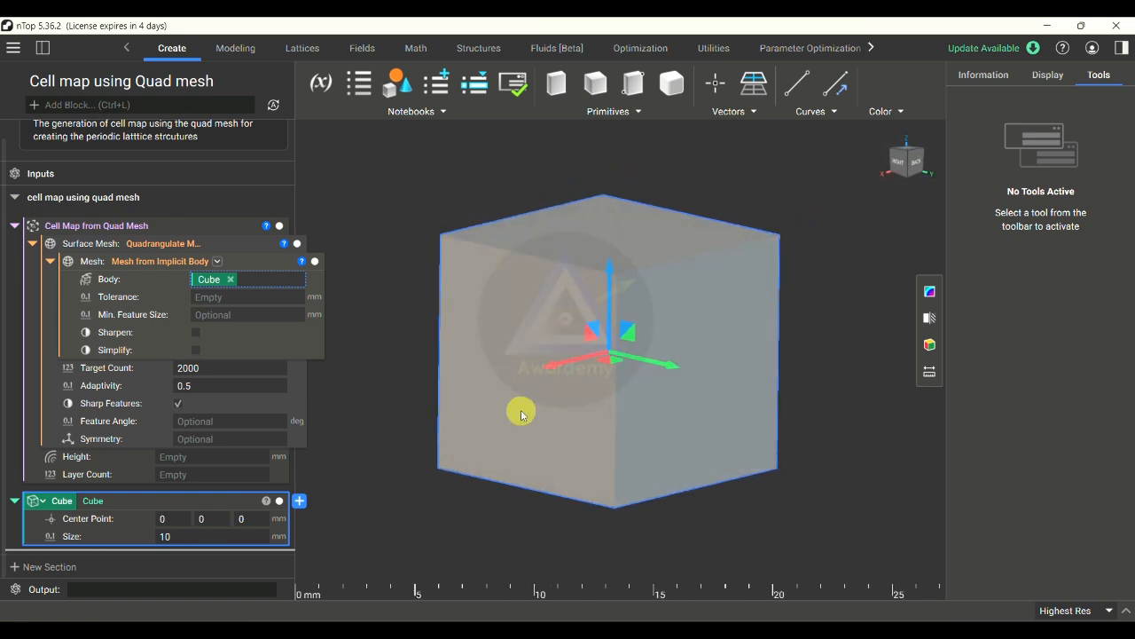
{"action": "left_click", "coordinate": [257, 519]}
{"action": "left_click", "coordinate": [240, 536]}
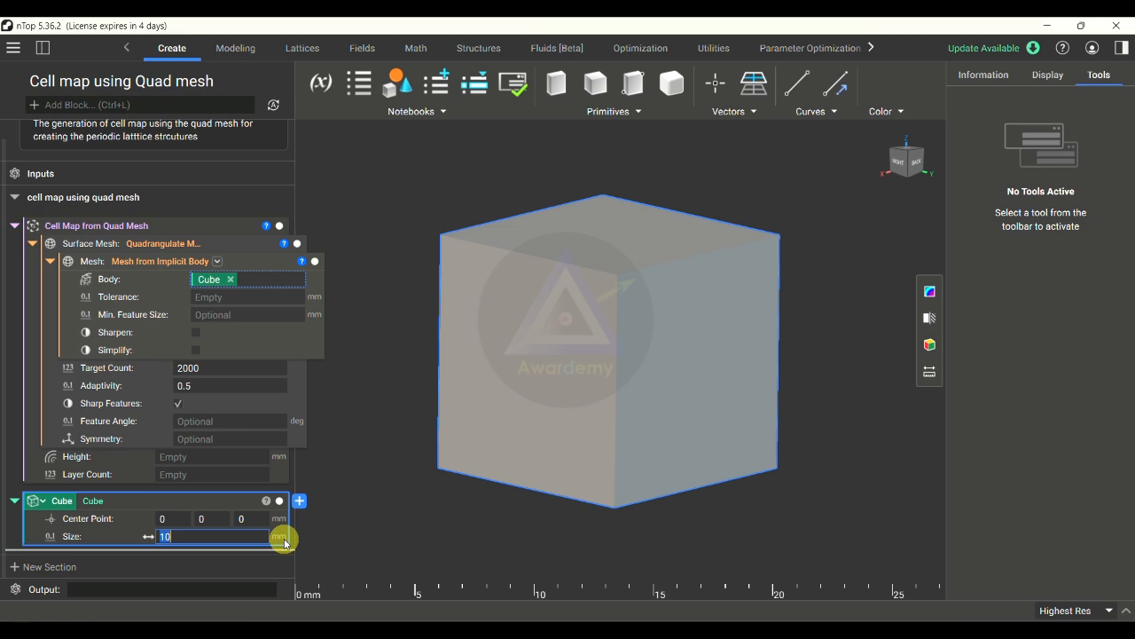
- Set the Tolerance of the Mesh from Implicit Body block to 5 mm
{"action": "left_click", "coordinate": [245, 297]}
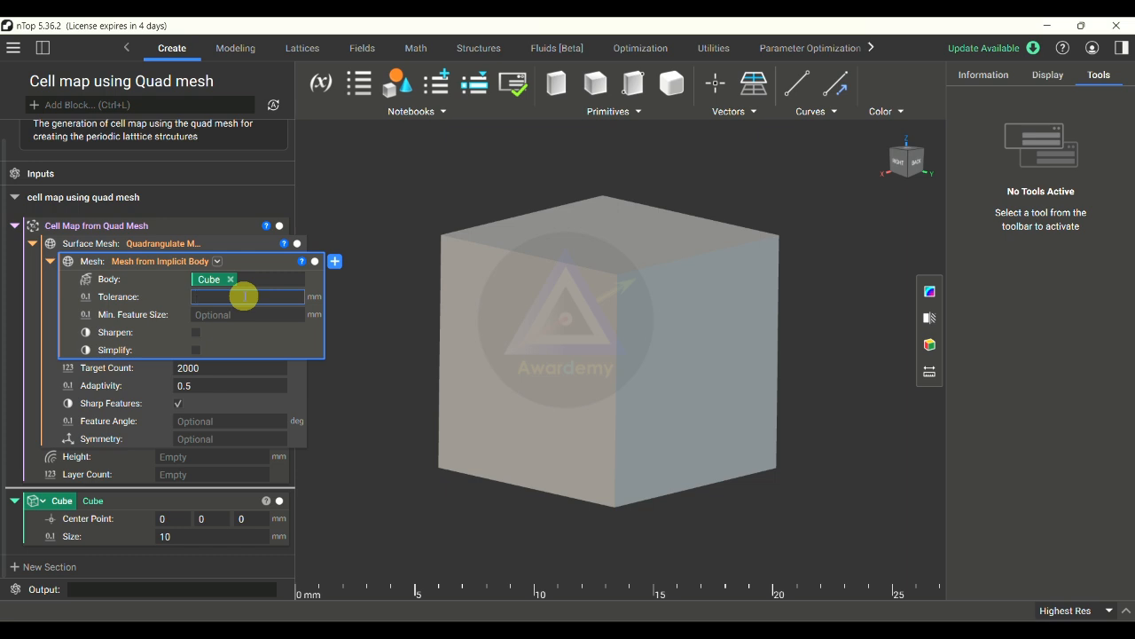
{"action": "type", "text": "5"}
{"action": "left_click", "coordinate": [370, 298]}
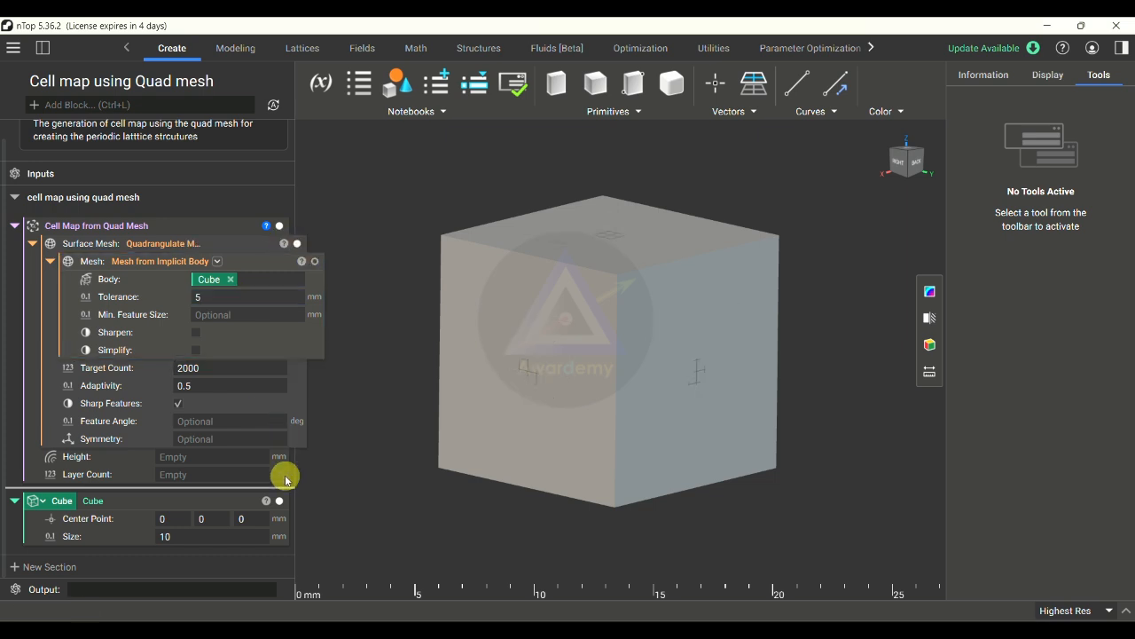
- Hide the Cube variable's body so that only the quad mesh is displayed, and inspect the mesh
{"action": "left_click", "coordinate": [281, 503]}
{"action": "scroll", "coordinate": [649, 370], "scroll_direction": "up", "scroll_amount": 5}
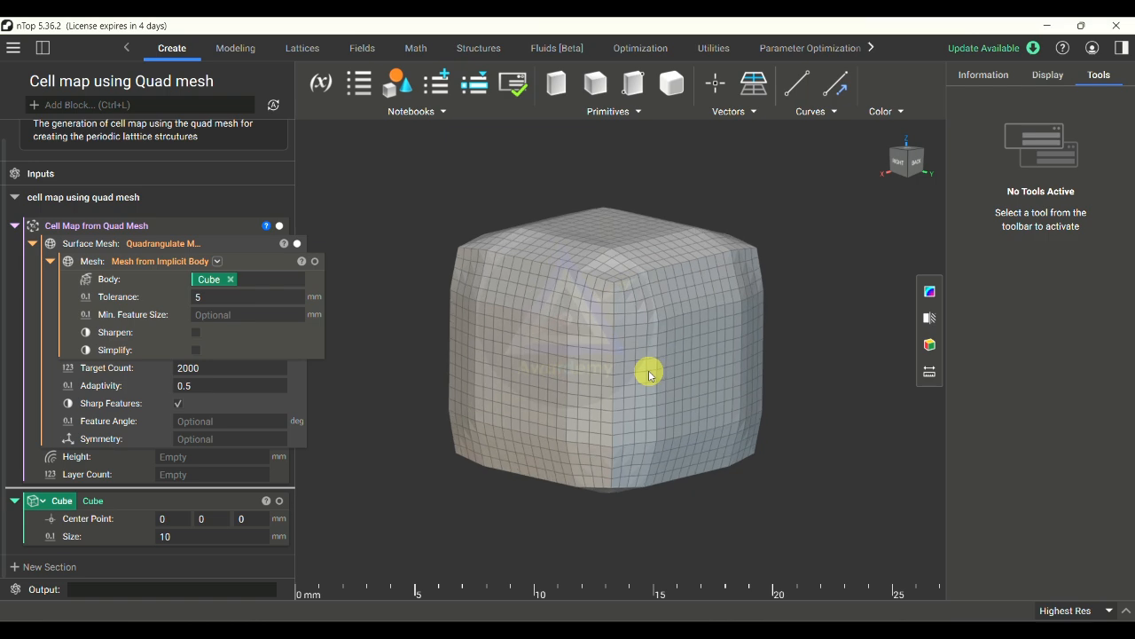
{"action": "right_click_drag", "start_coordinate": [636, 399], "coordinate": [608, 355]}
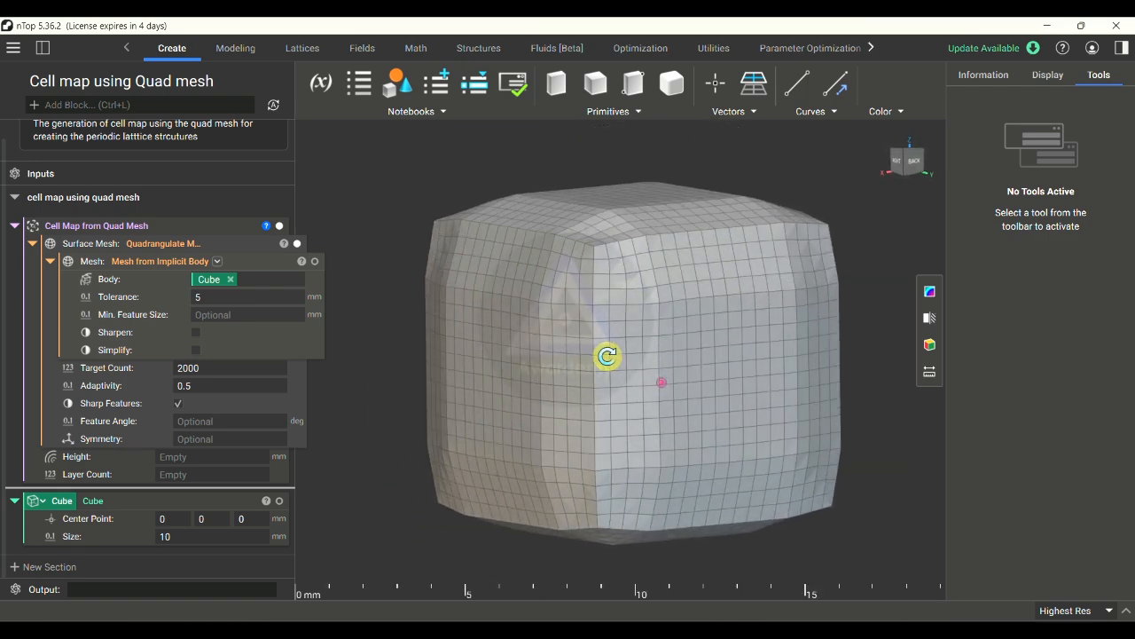
{"action": "left_click", "coordinate": [281, 503]}
{"action": "left_click", "coordinate": [281, 503]}
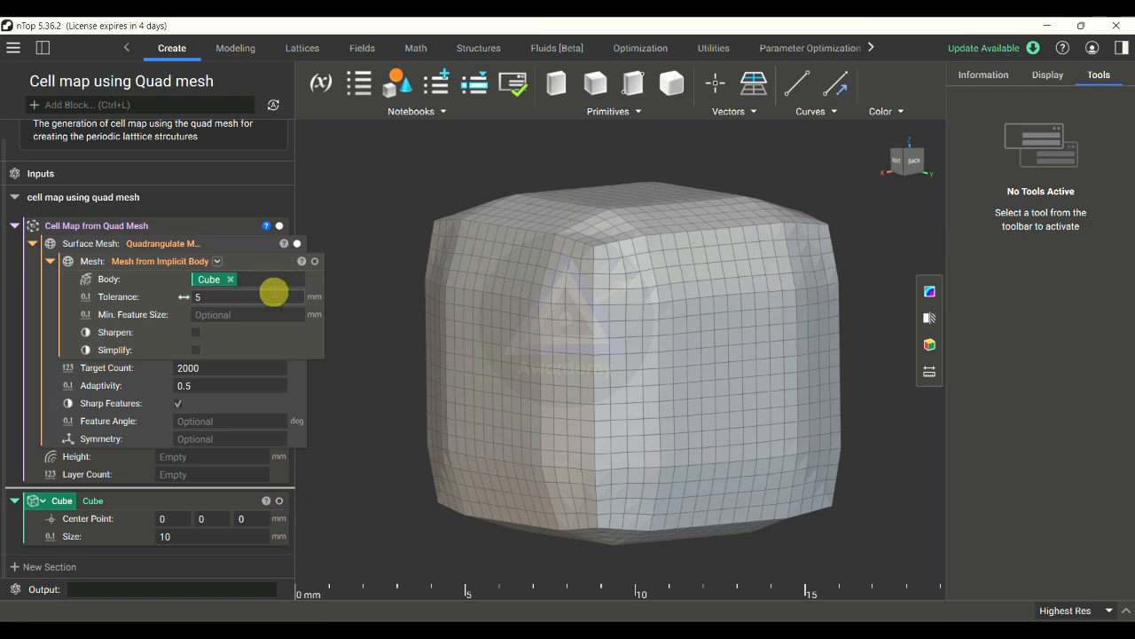
- Set the Tolerance of the Mesh from Implicit Body block to 1 mm and inspect the regenerated mesh
{"action": "left_click", "coordinate": [266, 296]}
{"action": "type", "text": "1"}
{"action": "key", "text": "Return"}
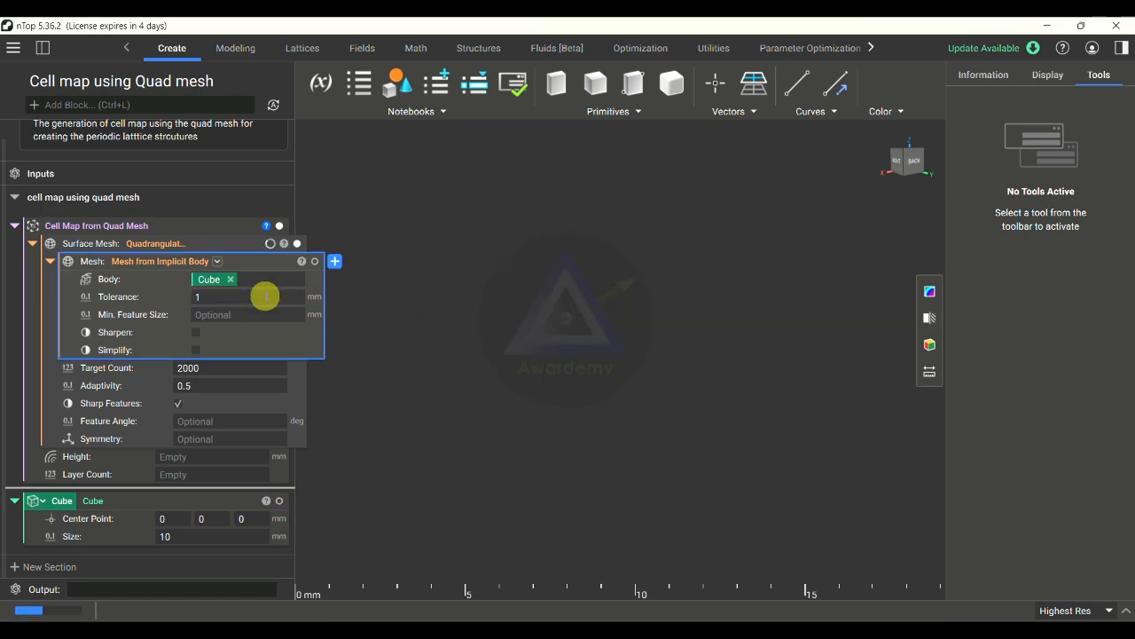
{"action": "right_click_drag", "start_coordinate": [674, 439], "coordinate": [588, 423]}
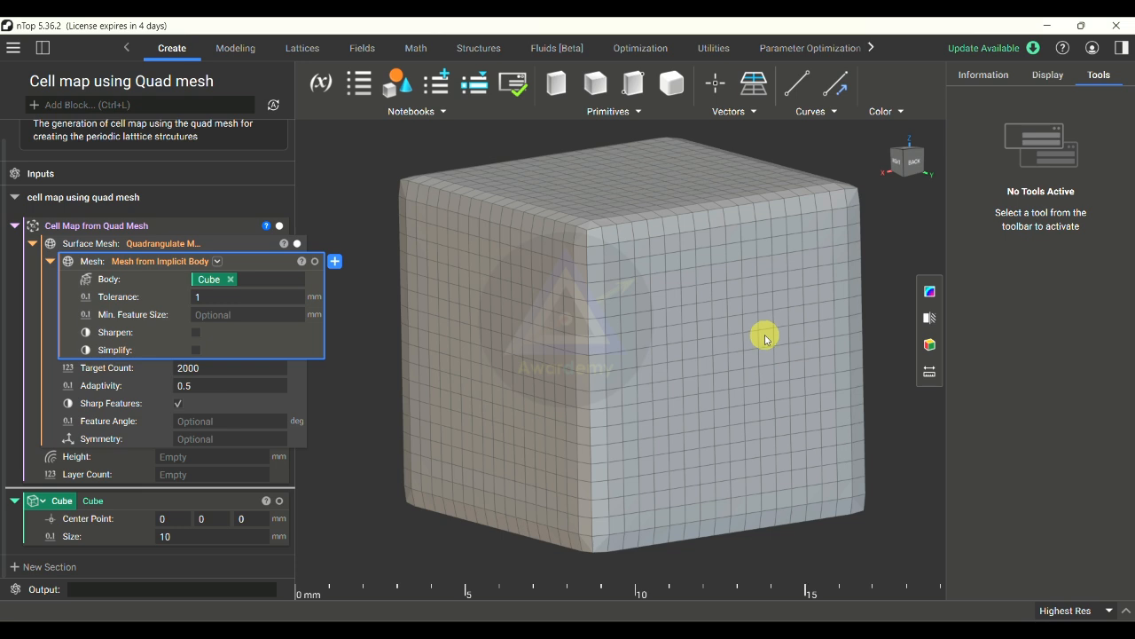
- Set the Target Count of the Quadrangulate Mesh block to 100
{"action": "left_click", "coordinate": [264, 366]}
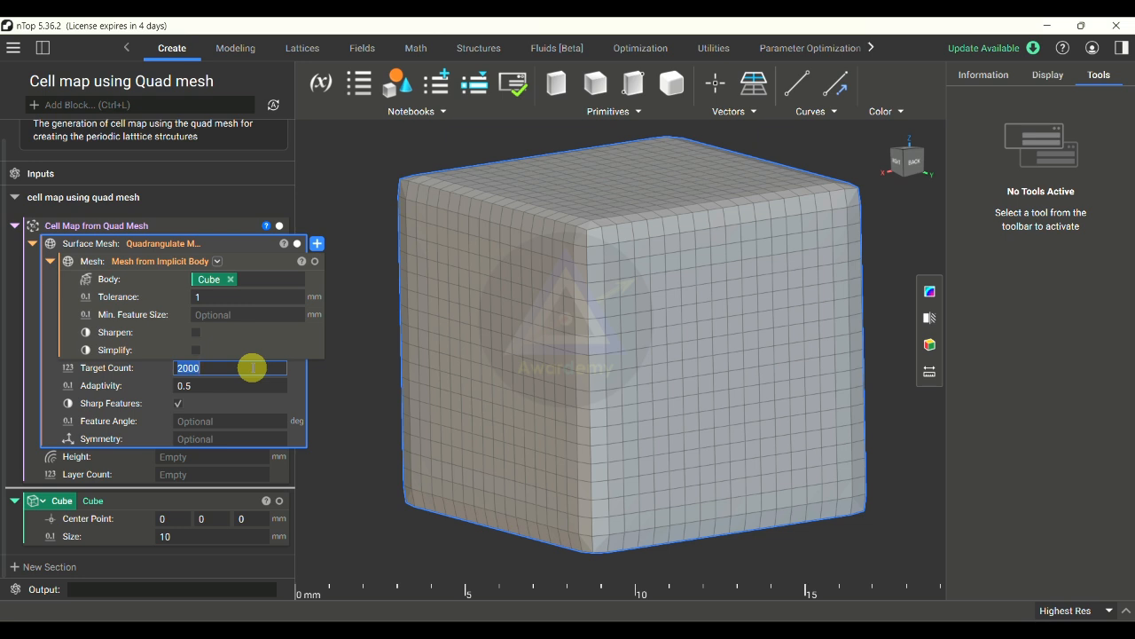
{"action": "type", "text": "100"}
{"action": "key", "text": "Return"}
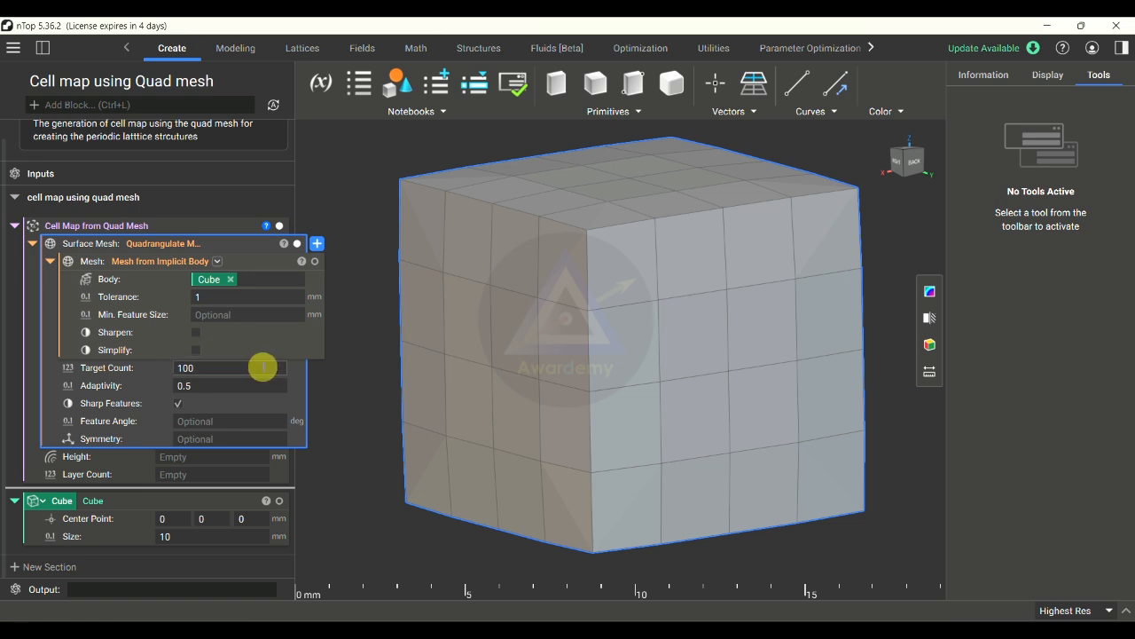
{"action": "left_click", "coordinate": [264, 367]}
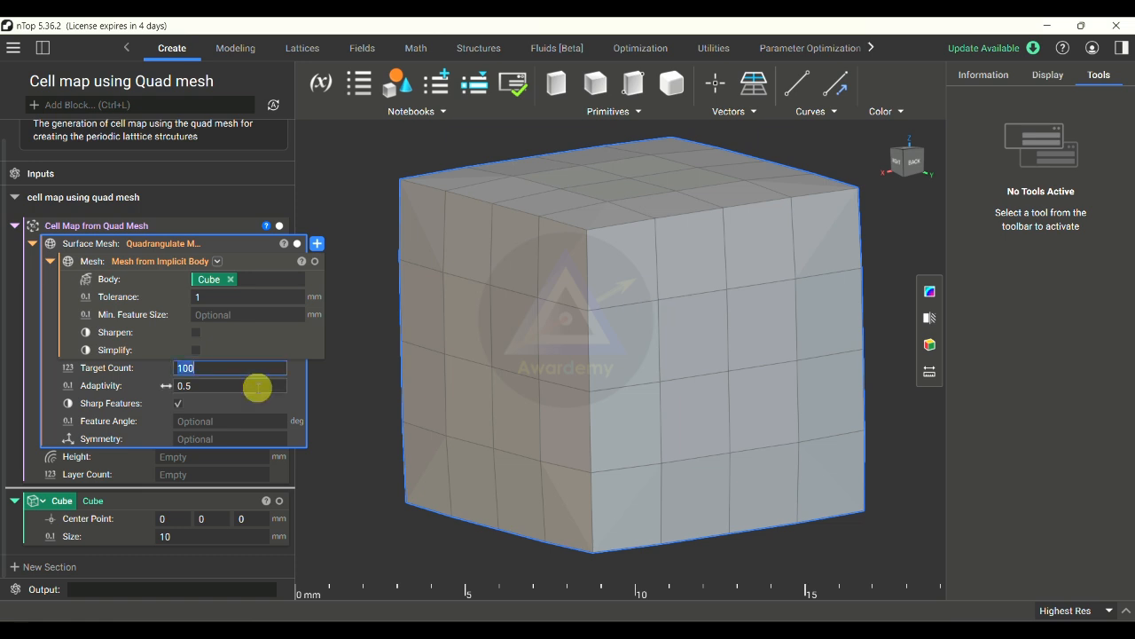
- Set the Adaptivity of the Quadrangulate Mesh block to 1.0
{"action": "left_click", "coordinate": [258, 386]}
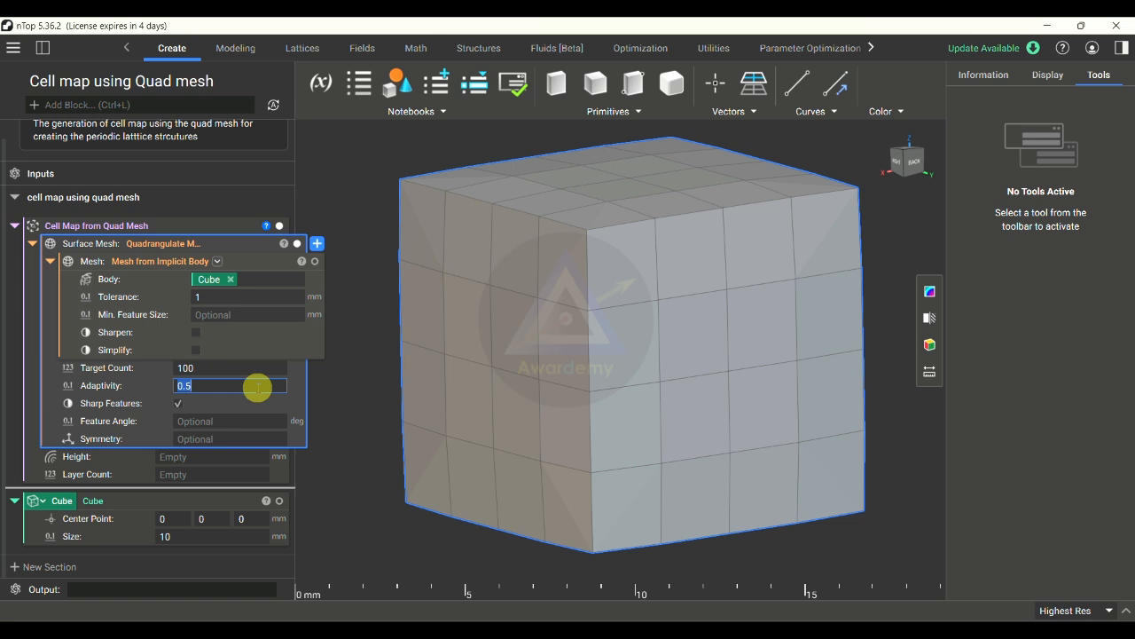
{"action": "type", "text": "1.0"}
{"action": "key", "text": "Return"}
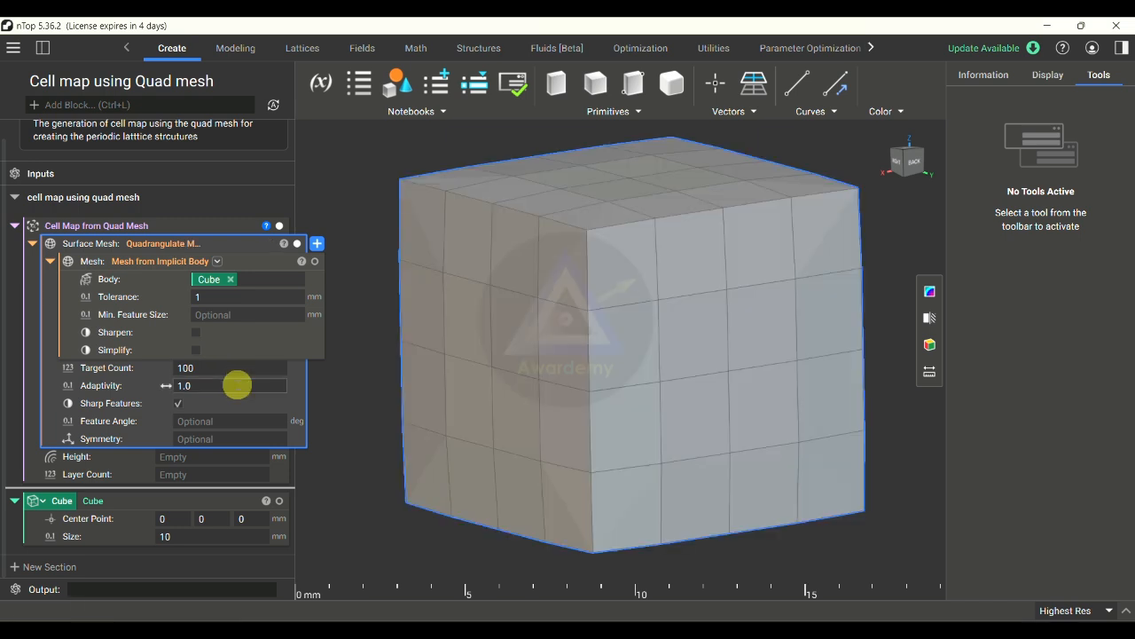
- Try an Adaptivity of 5 on the Quadrangulate Mesh block and check the block's status details
{"action": "left_click", "coordinate": [237, 384]}
{"action": "type", "text": "5"}
{"action": "key", "text": "Return"}
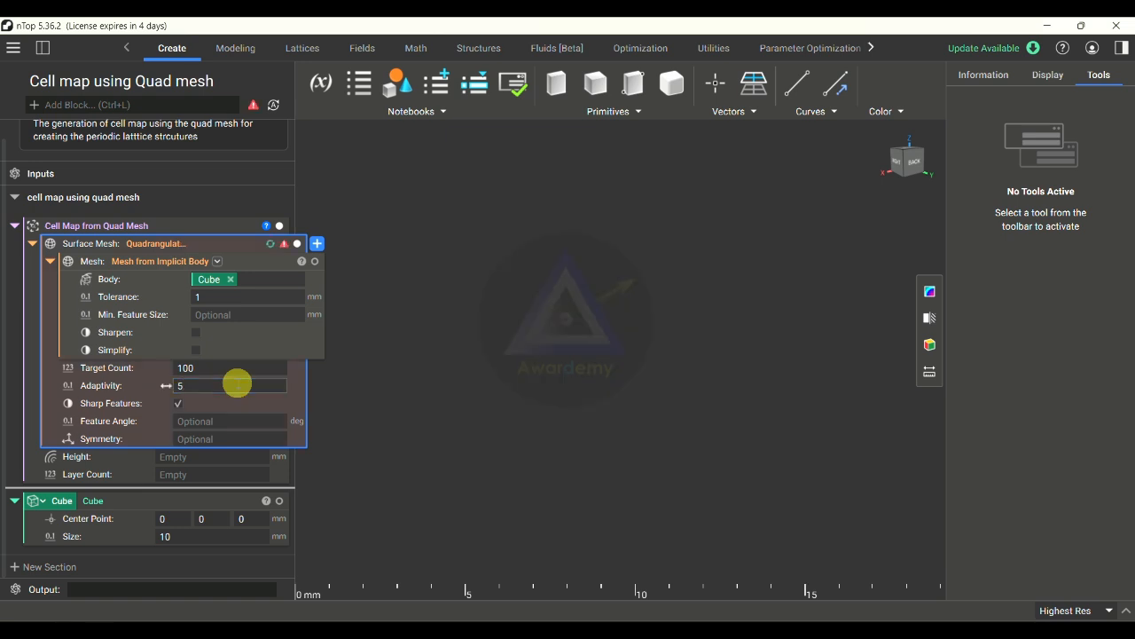
{"action": "mouse_move", "coordinate": [284, 243]}
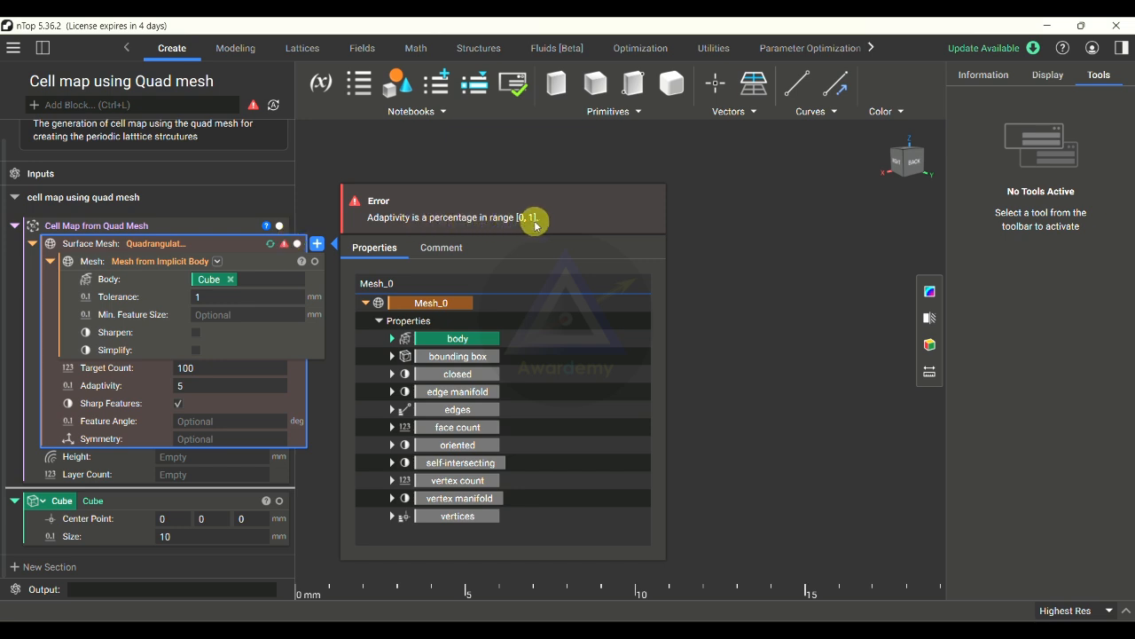
- Set the Adaptivity of the Quadrangulate Mesh block to 0.9
{"action": "left_click", "coordinate": [221, 384]}
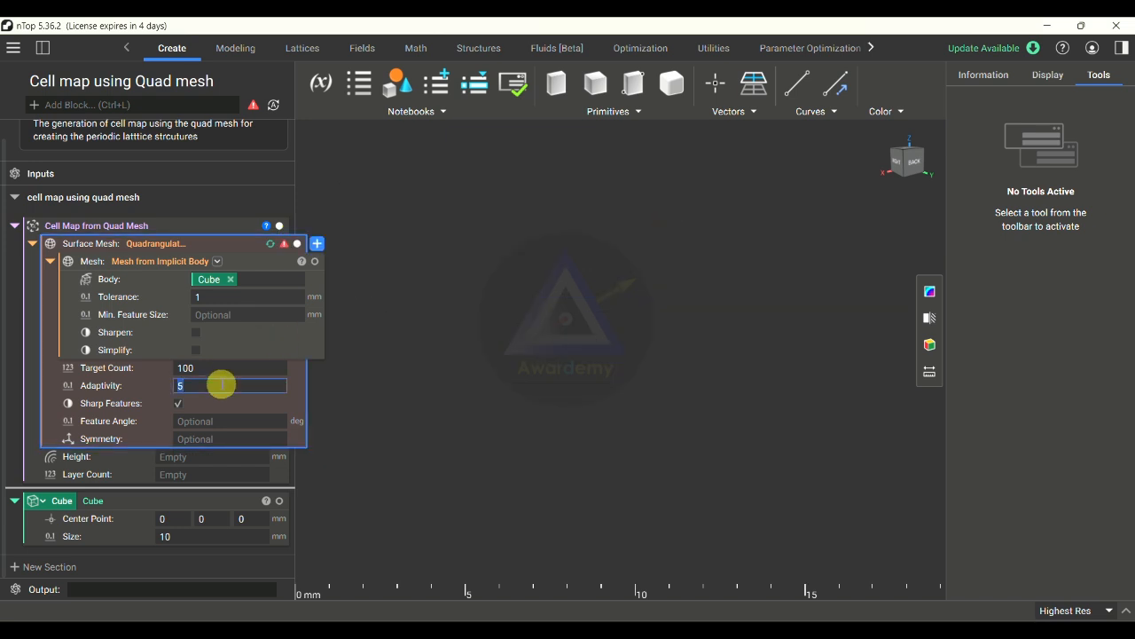
{"action": "key", "text": "BackSpace"}
{"action": "type", "text": "0.9"}
{"action": "key", "text": "Return"}
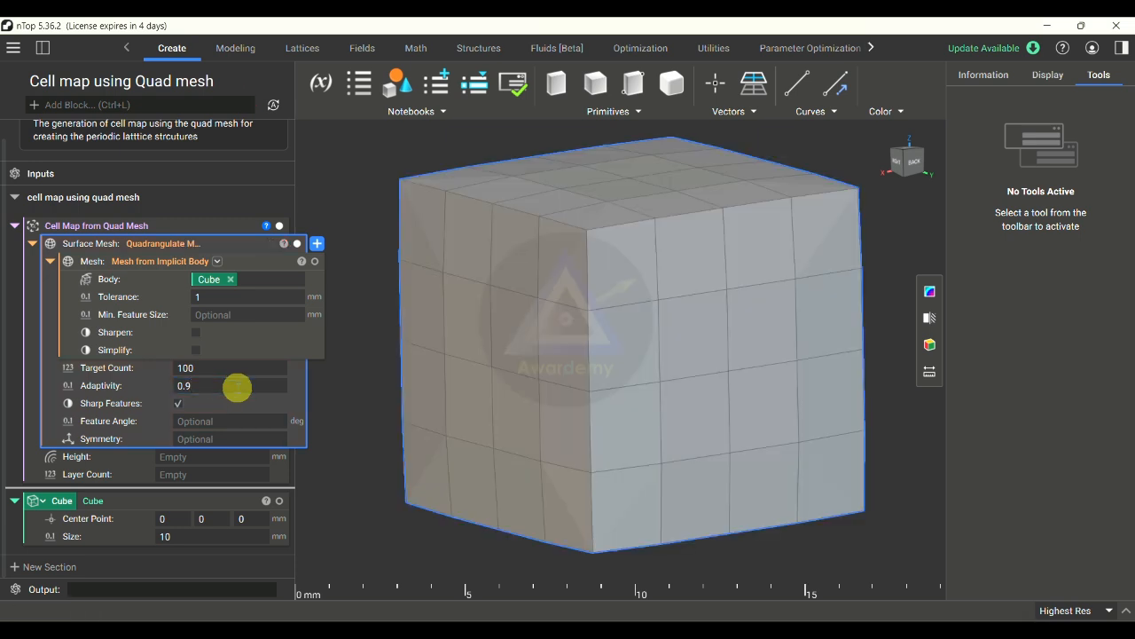
- Set the Adaptivity of the Quadrangulate Mesh block to 0.1
{"action": "left_click", "coordinate": [215, 385]}
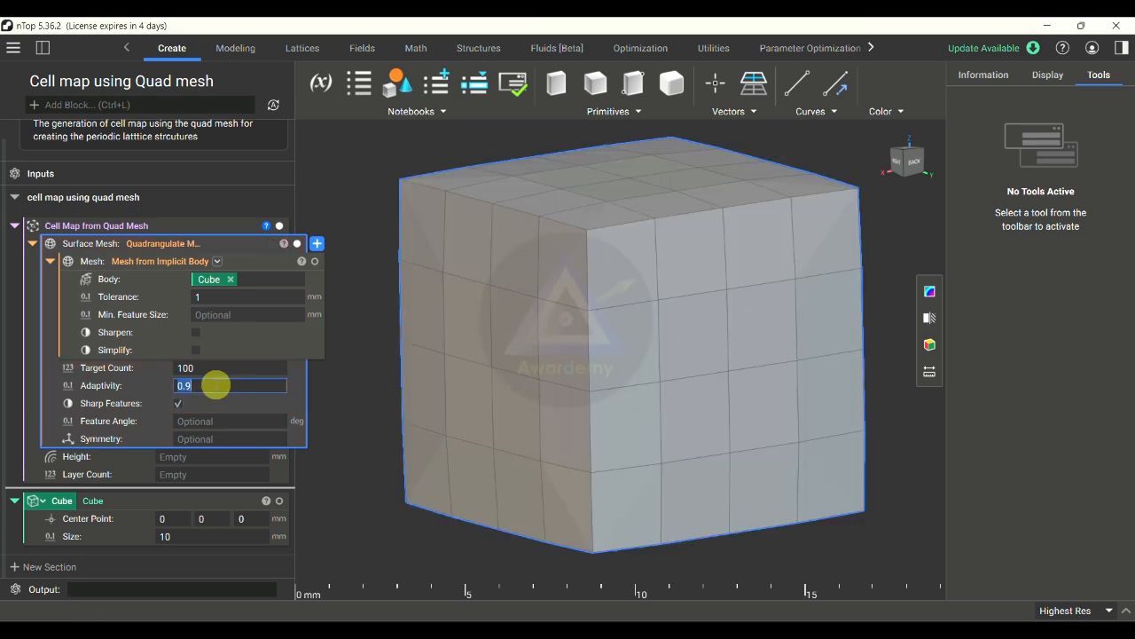
{"action": "type", "text": "0.1"}
{"action": "key", "text": "Return"}
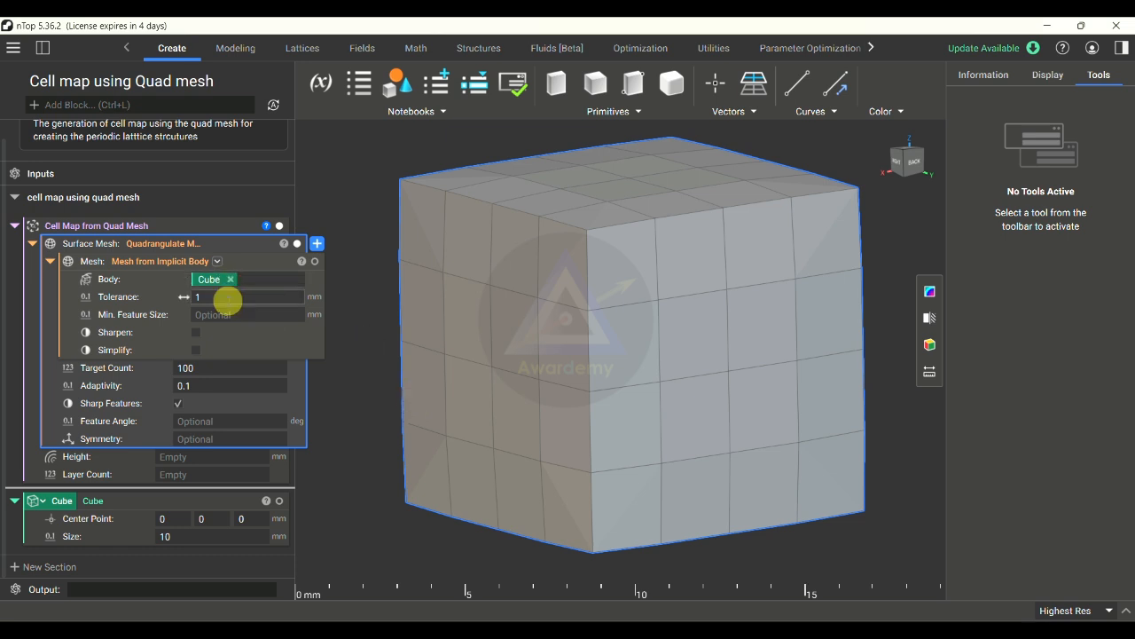
{"action": "left_click", "coordinate": [227, 299]}
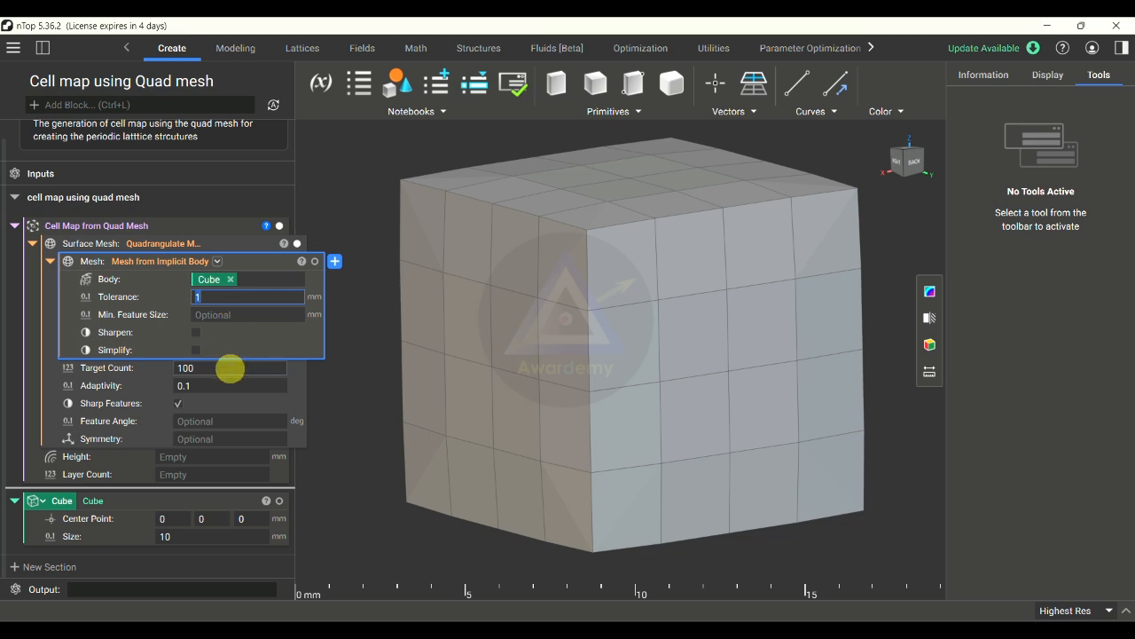
{"action": "left_click", "coordinate": [230, 369]}
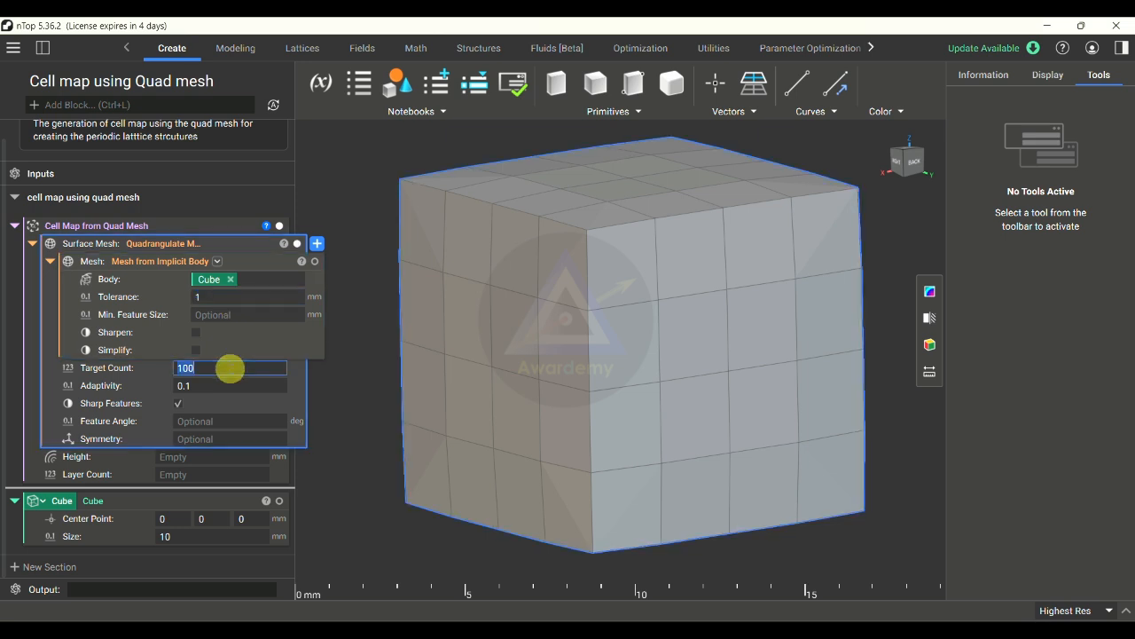
- Review the nested mesh inputs, then collapse the Mesh from Implicit Body block and the Quadrangulate Mesh block
{"action": "left_click", "coordinate": [51, 261]}
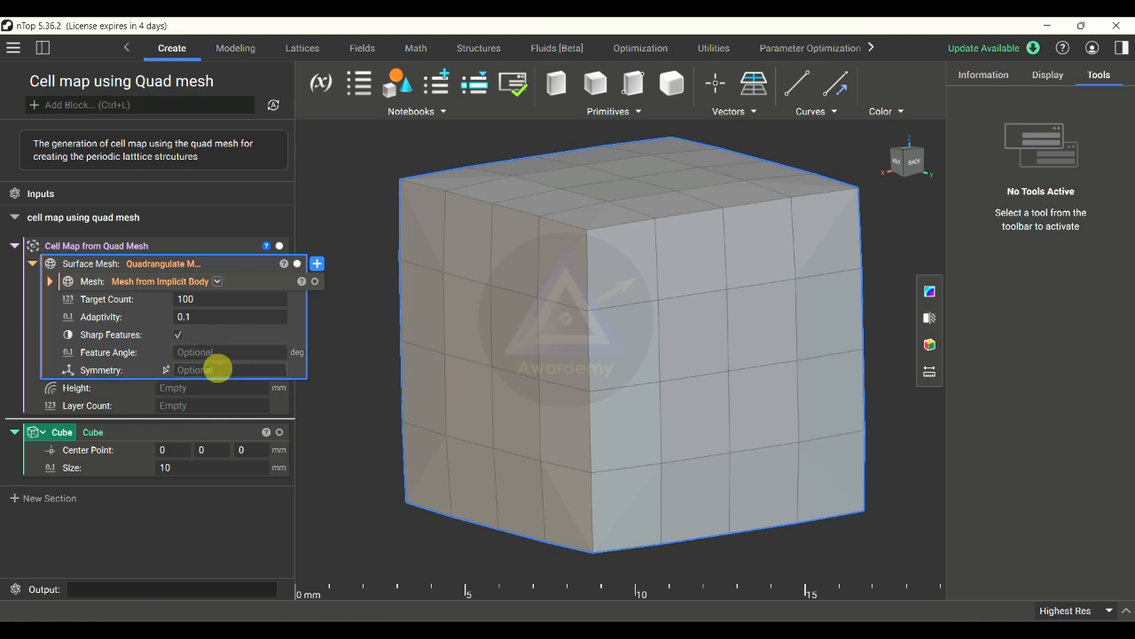
{"action": "left_click", "coordinate": [33, 264]}
{"action": "left_click", "coordinate": [33, 264]}
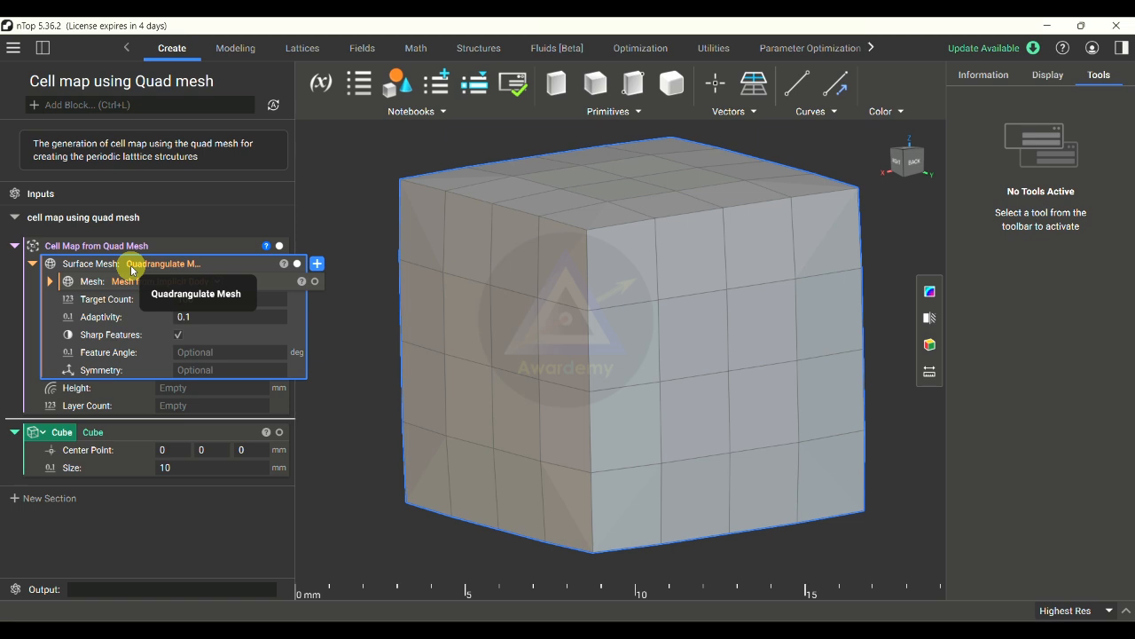
{"action": "left_click", "coordinate": [50, 281]}
{"action": "left_click", "coordinate": [51, 281]}
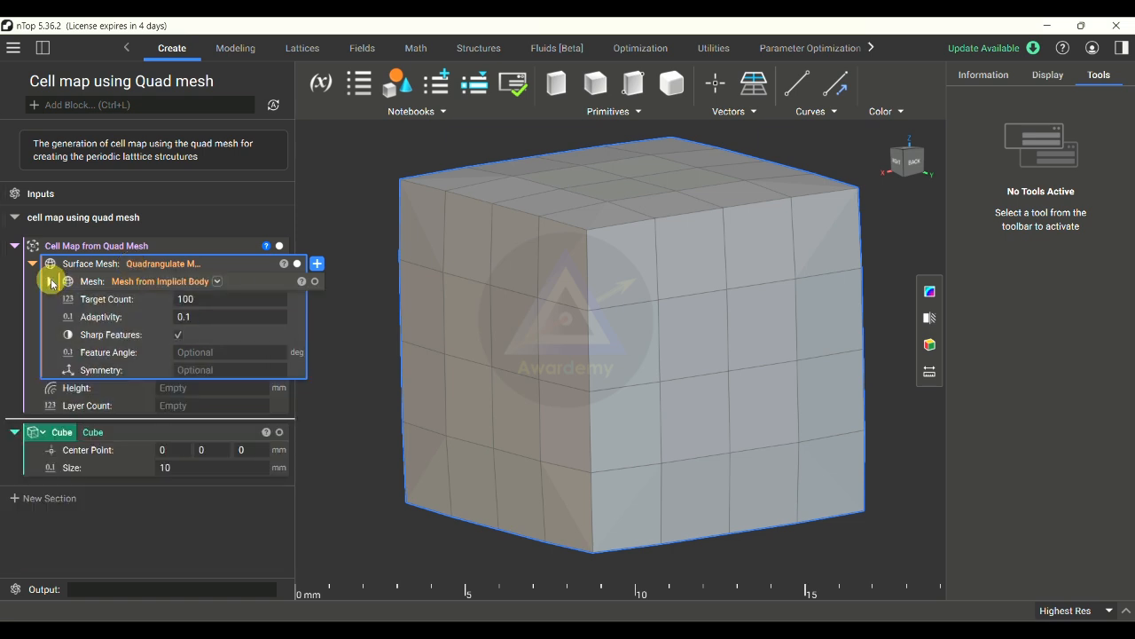
{"action": "left_click", "coordinate": [50, 281]}
{"action": "left_click", "coordinate": [50, 282]}
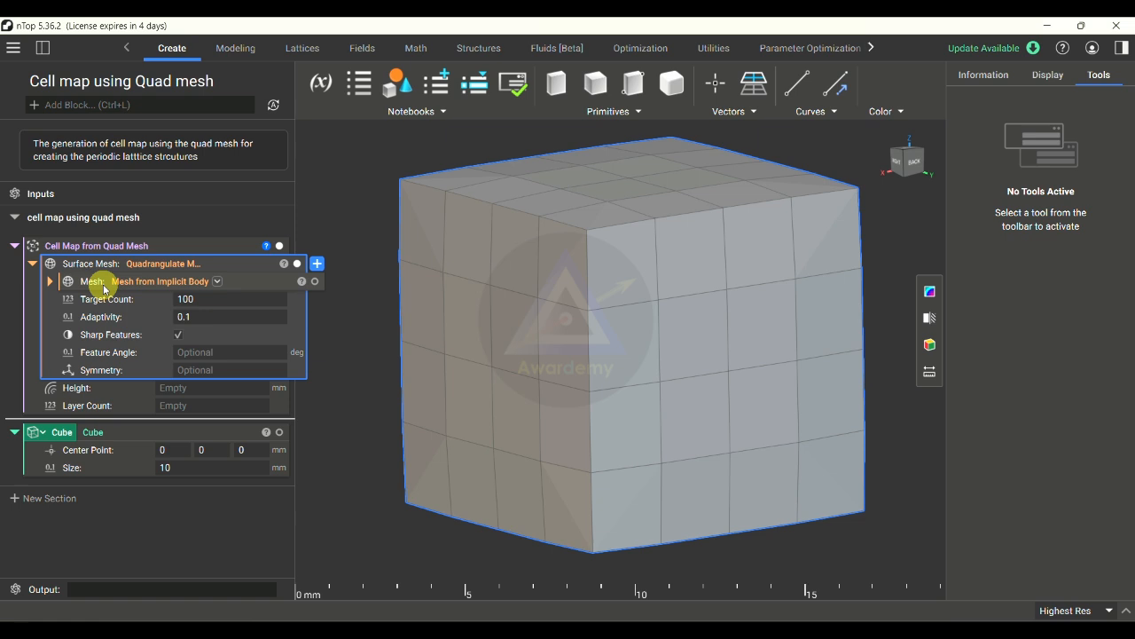
{"action": "left_click", "coordinate": [51, 281]}
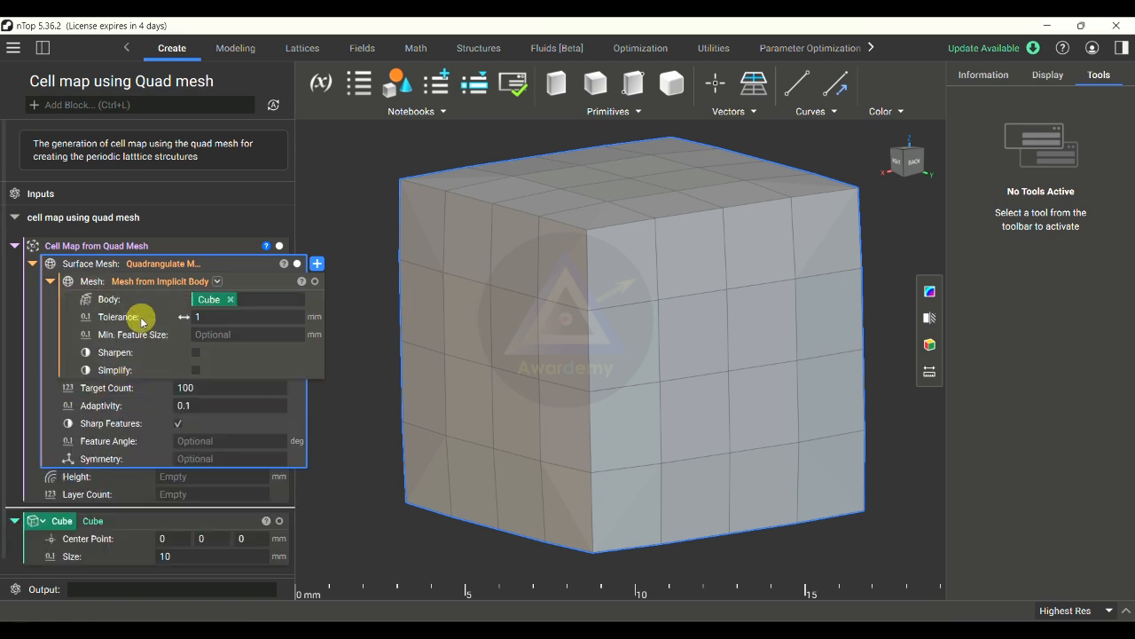
{"action": "left_click", "coordinate": [50, 281]}
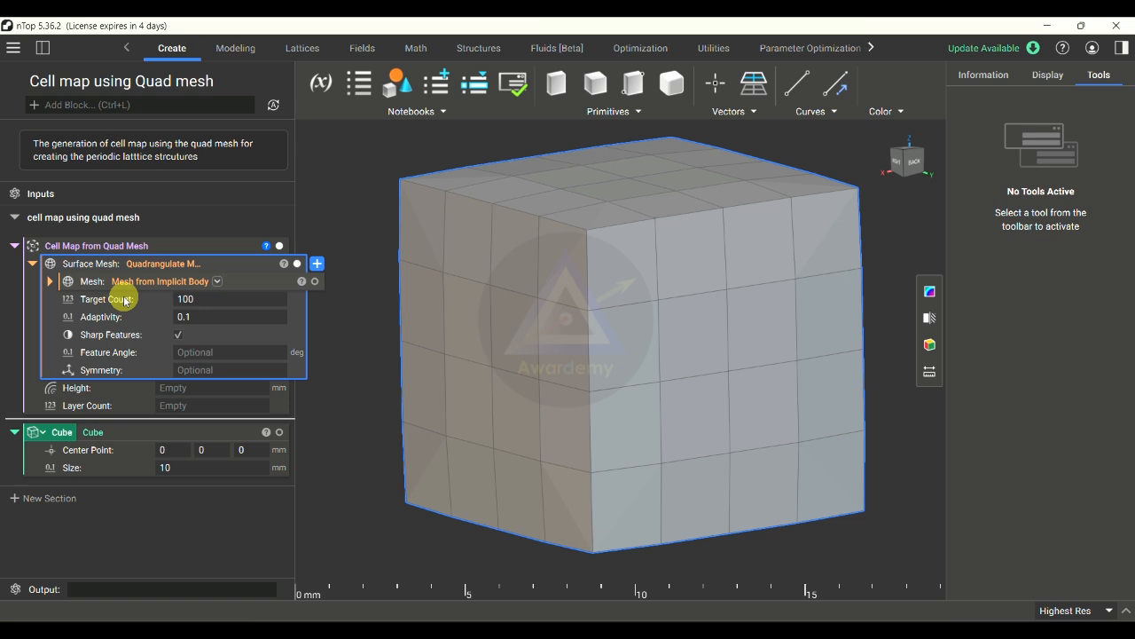
{"action": "left_click", "coordinate": [32, 264]}
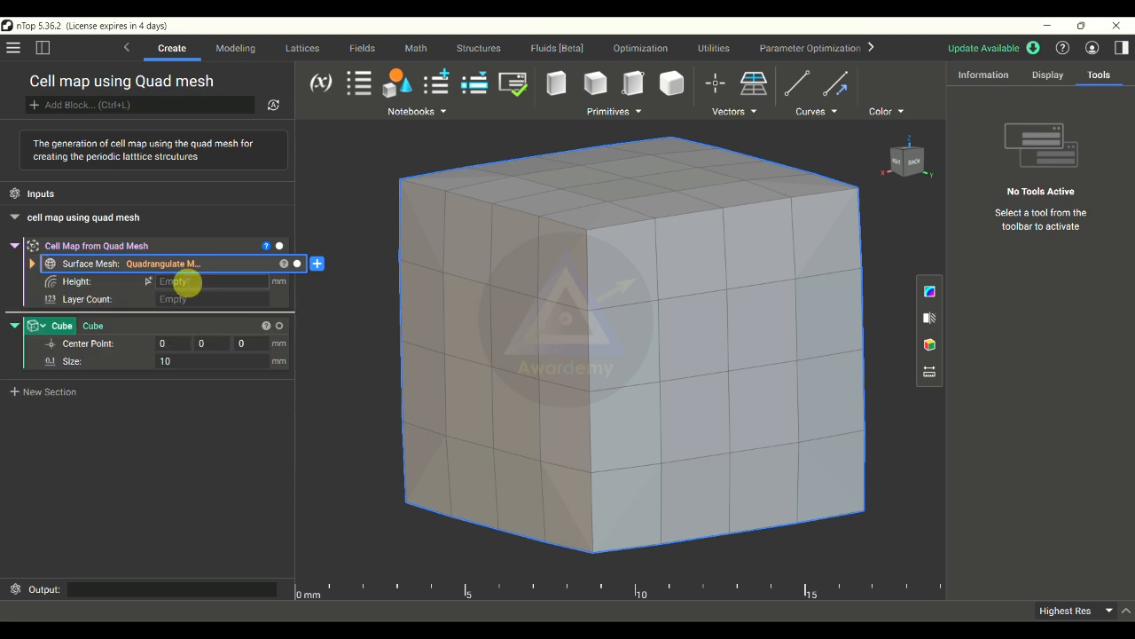
- Move the Cube block above the Cell Map from Quad Mesh block and set the cell map's Height to 1 mm and Layer Count to 1
{"action": "left_click_drag", "start_coordinate": [153, 324], "coordinate": [158, 235]}
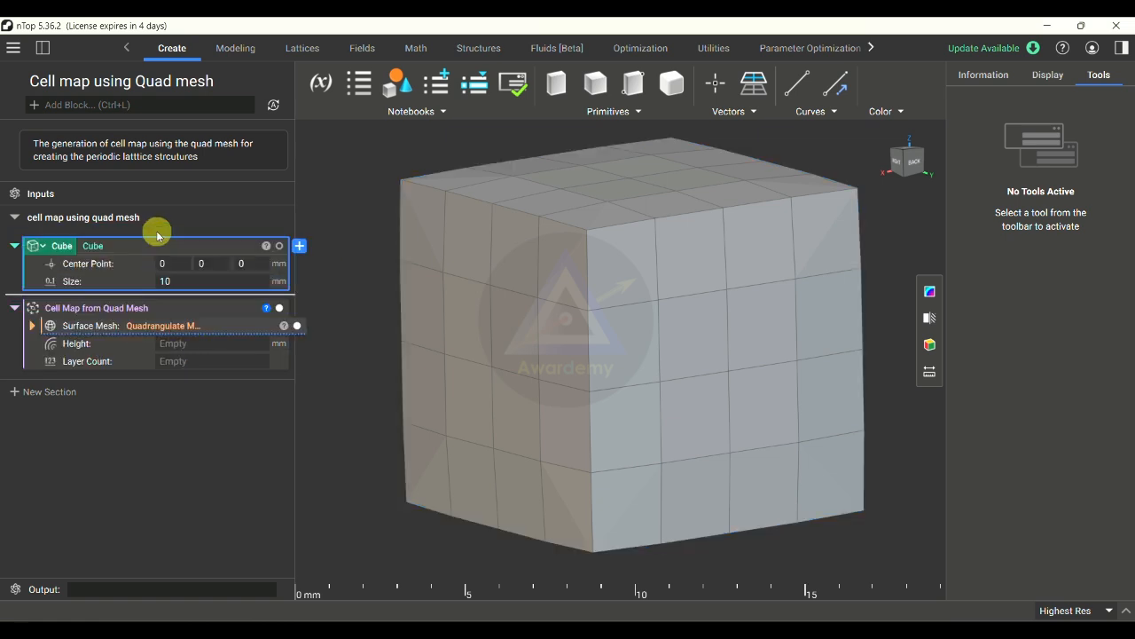
{"action": "left_click", "coordinate": [200, 346]}
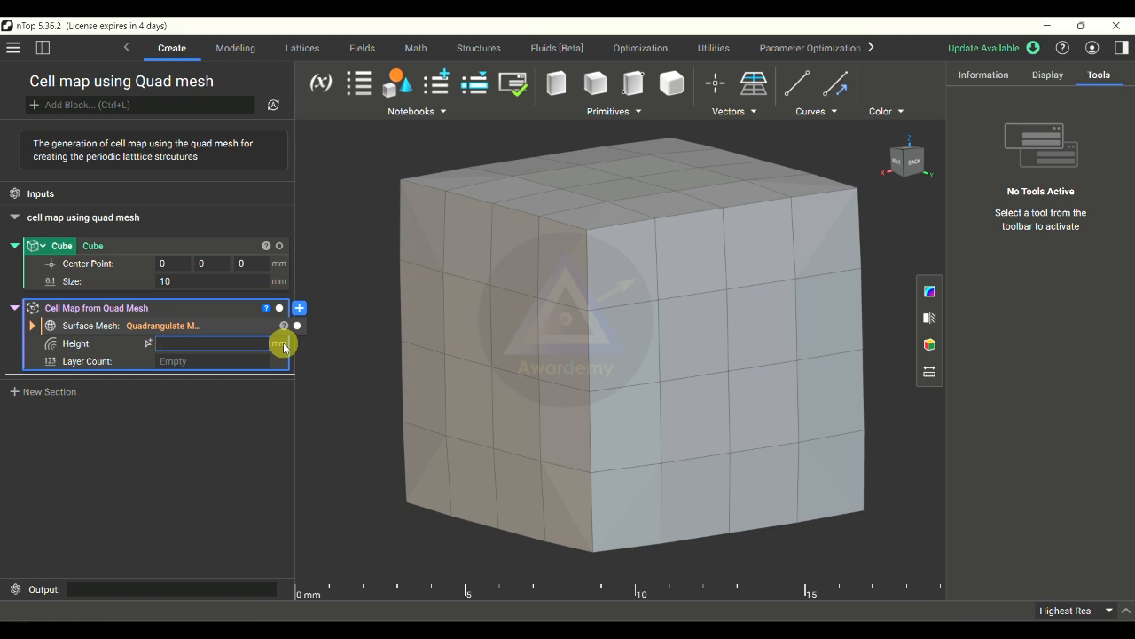
{"action": "type", "text": "1"}
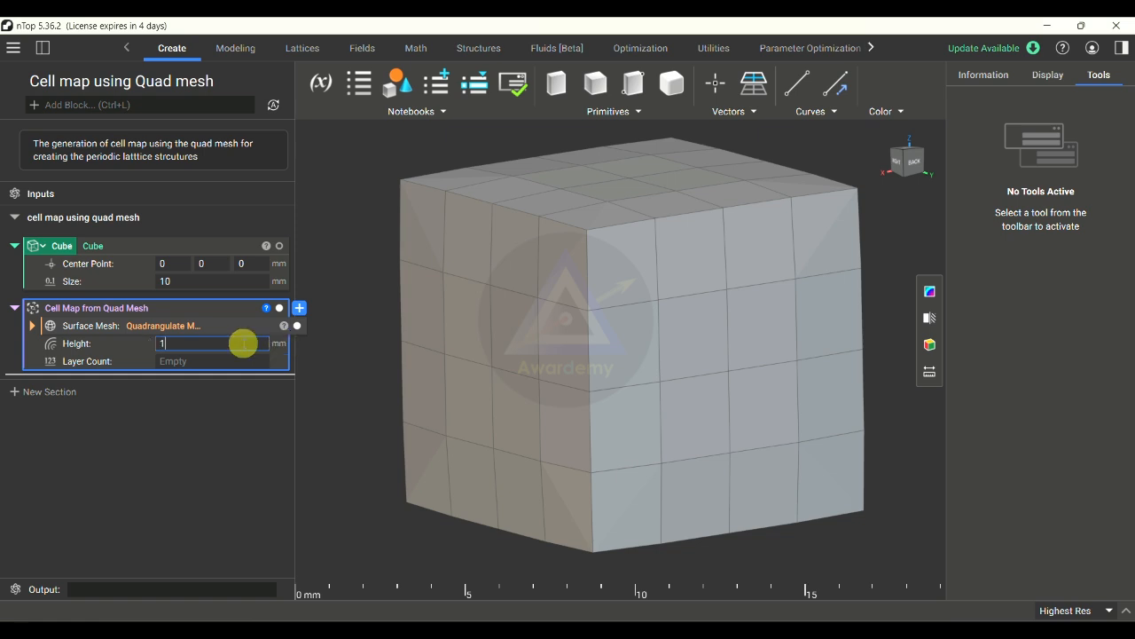
{"action": "key", "text": "Return"}
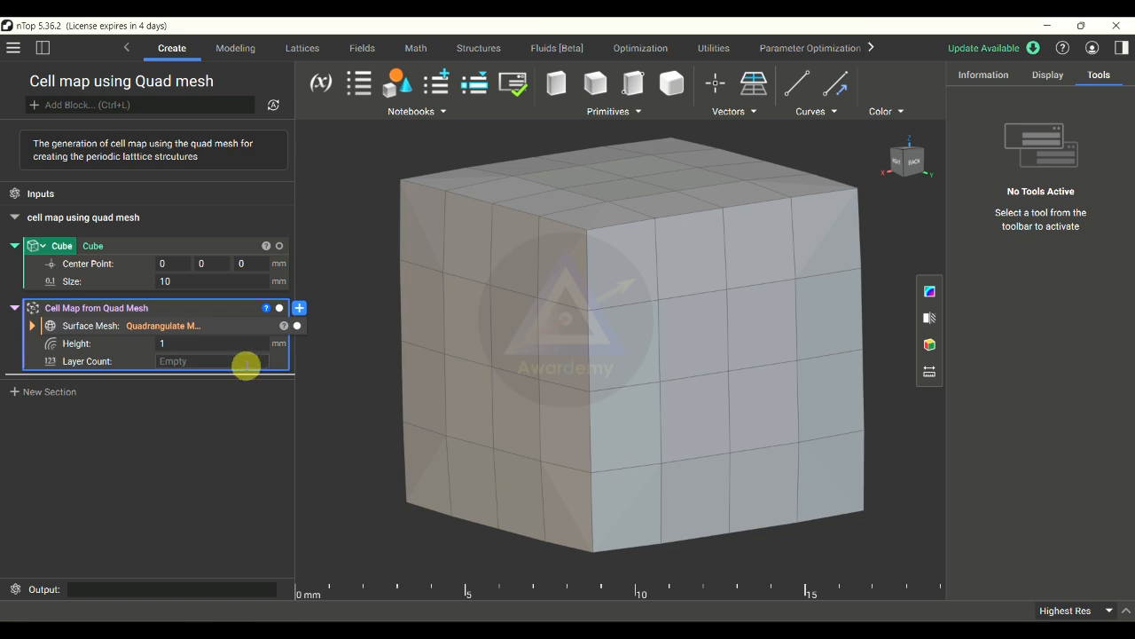
{"action": "left_click", "coordinate": [246, 364]}
{"action": "type", "text": "1"}
{"action": "key", "text": "Return"}
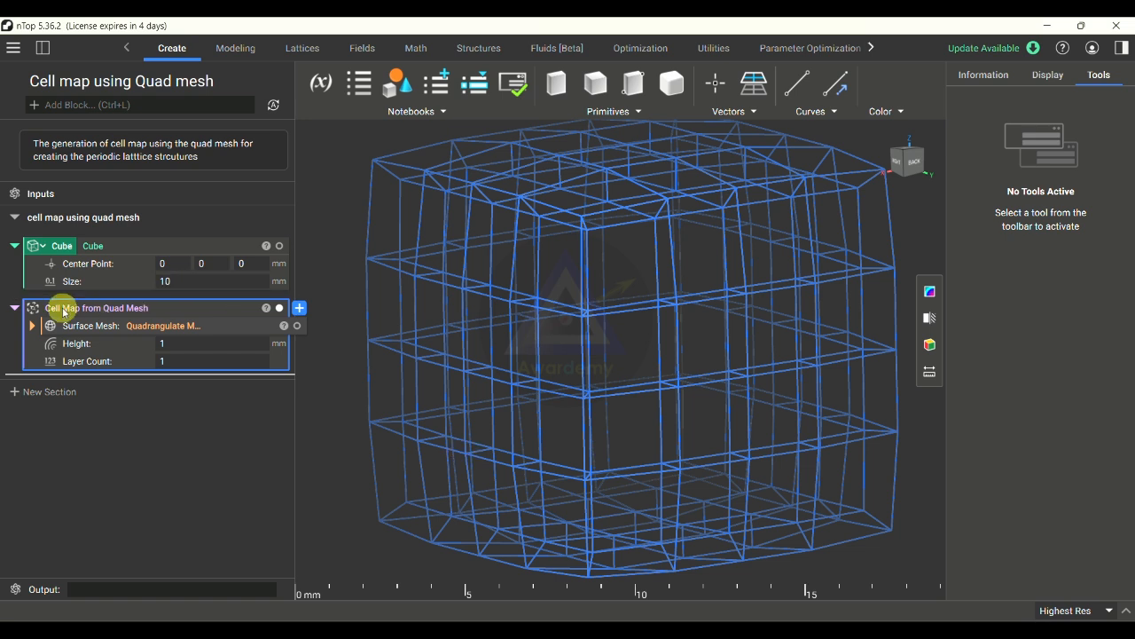
- Show the cube together with the cell map and compare their extents, including in the Right view
{"action": "left_click", "coordinate": [279, 246]}
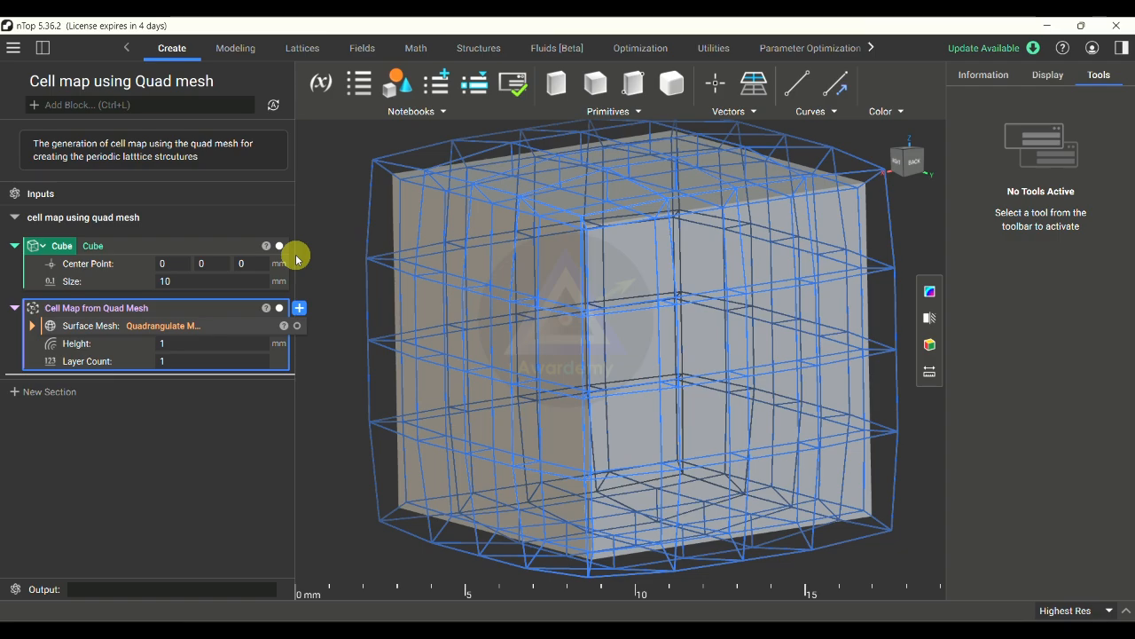
{"action": "right_click_drag", "start_coordinate": [633, 329], "coordinate": [728, 354]}
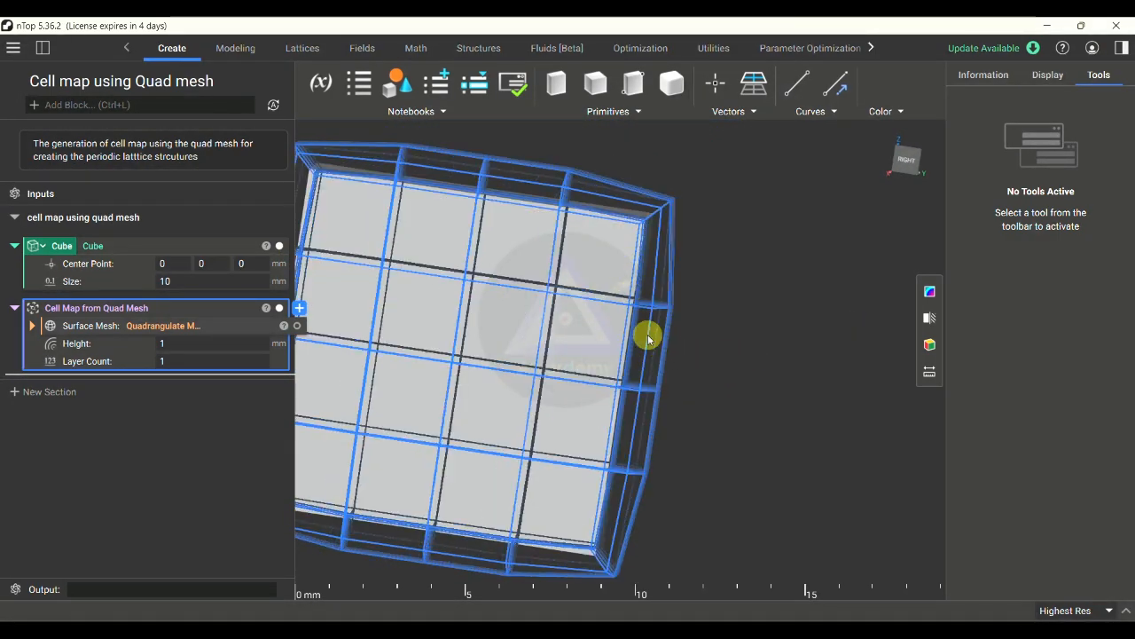
{"action": "right_click_drag", "start_coordinate": [649, 331], "coordinate": [811, 471]}
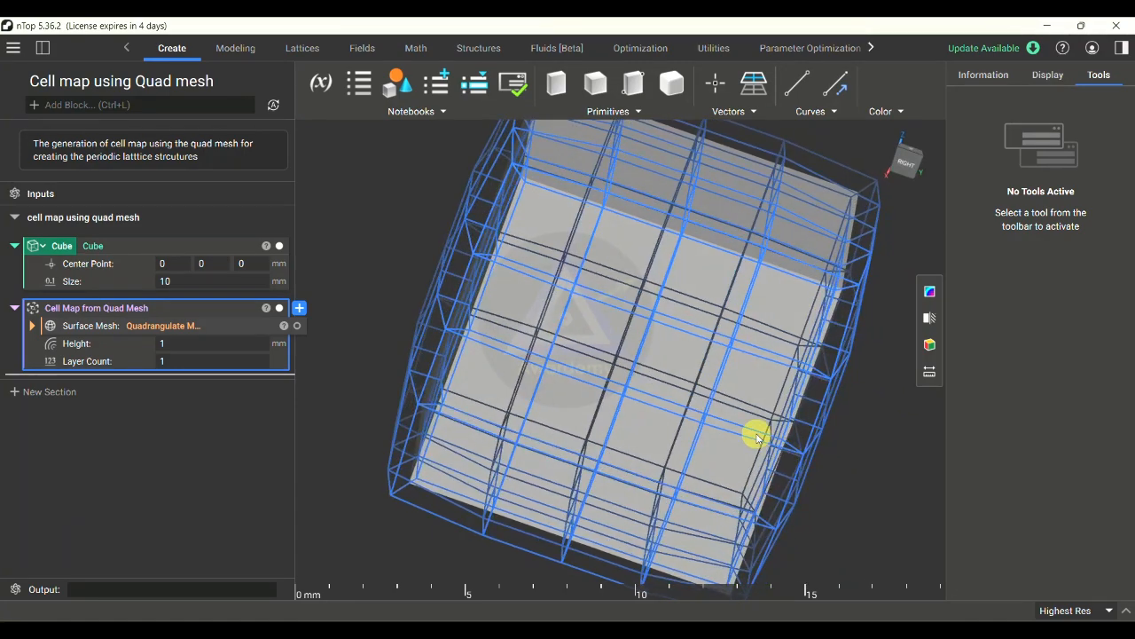
{"action": "right_click_drag", "start_coordinate": [757, 436], "coordinate": [751, 484]}
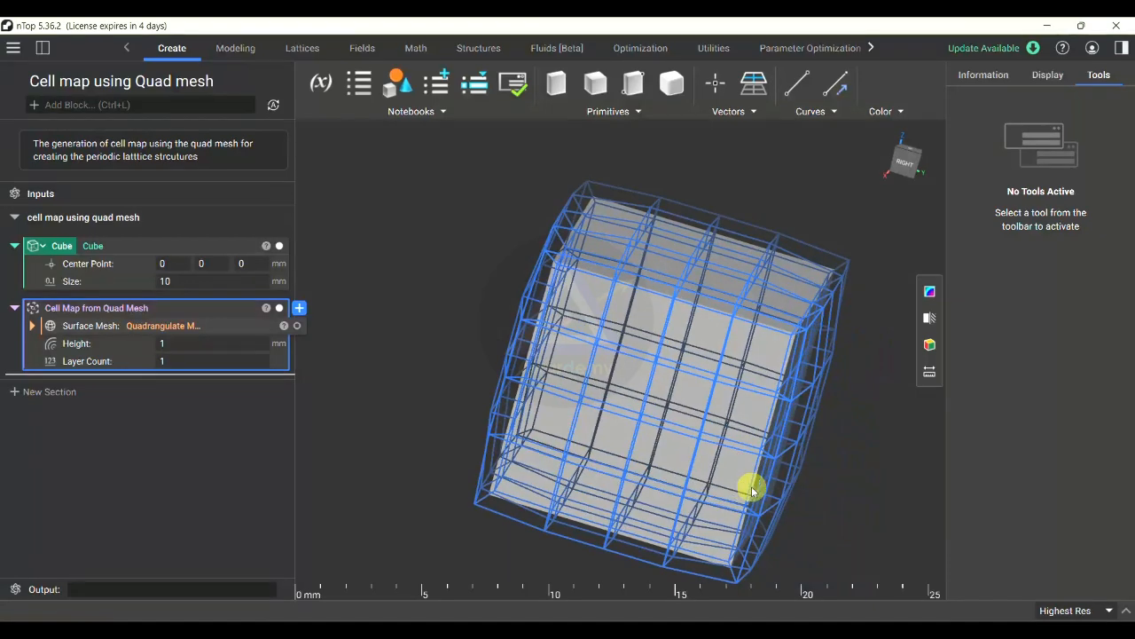
{"action": "left_click", "coordinate": [228, 343]}
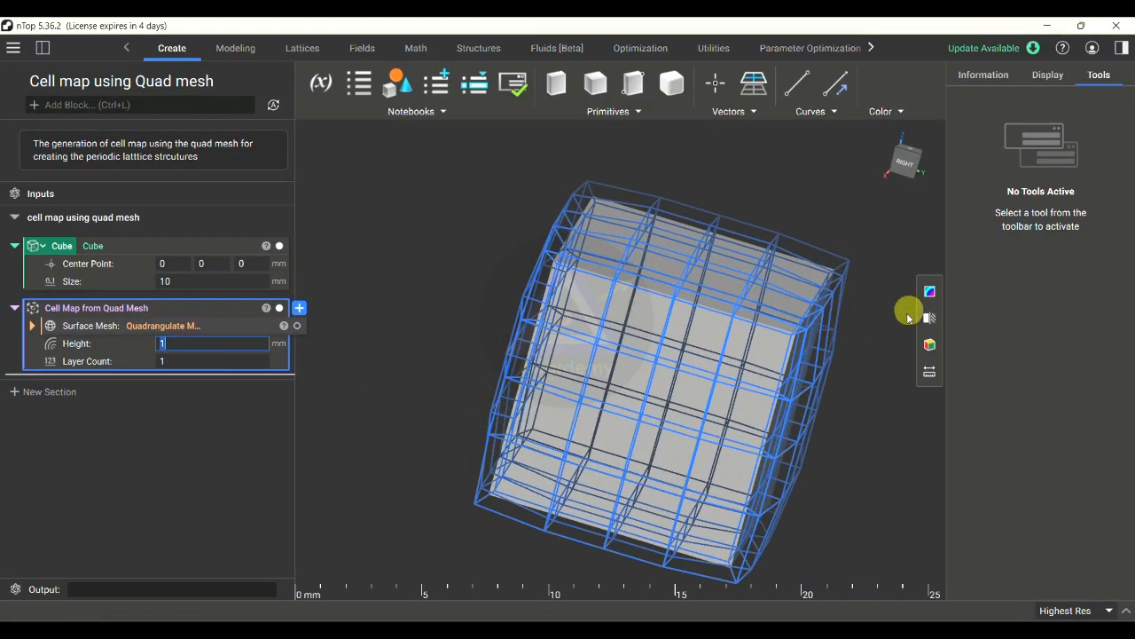
{"action": "left_click", "coordinate": [906, 162]}
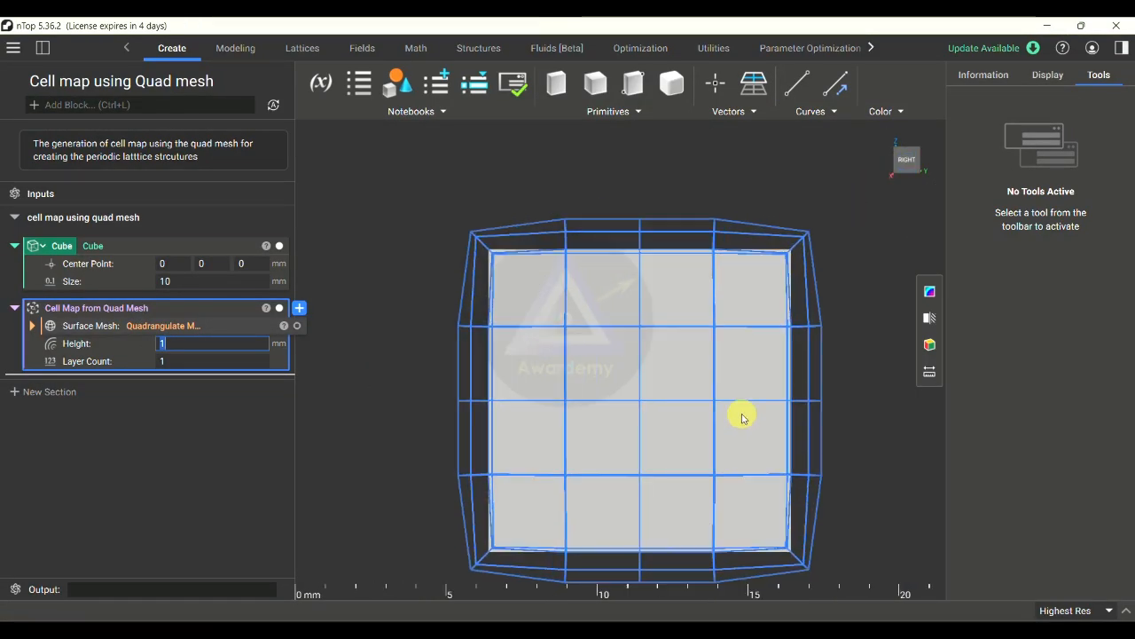
{"action": "scroll", "coordinate": [829, 355], "scroll_direction": "up", "scroll_amount": 2}
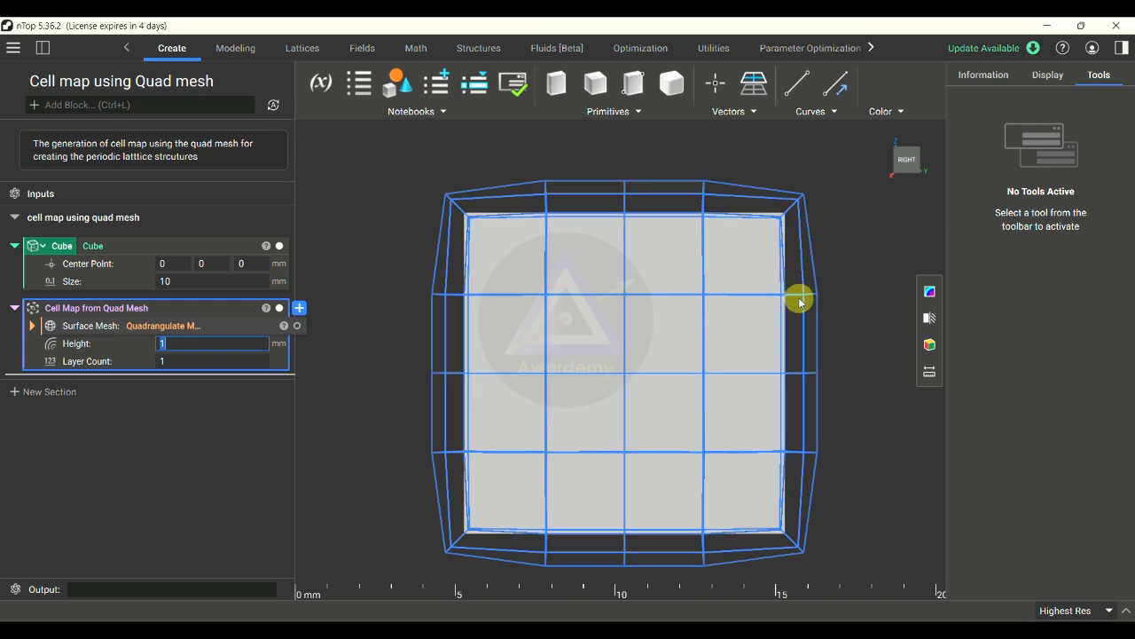
- Try a Layer Count of 5 on the Cell Map from Quad Mesh block and inspect the layers at the cube's side
{"action": "left_click", "coordinate": [233, 359]}
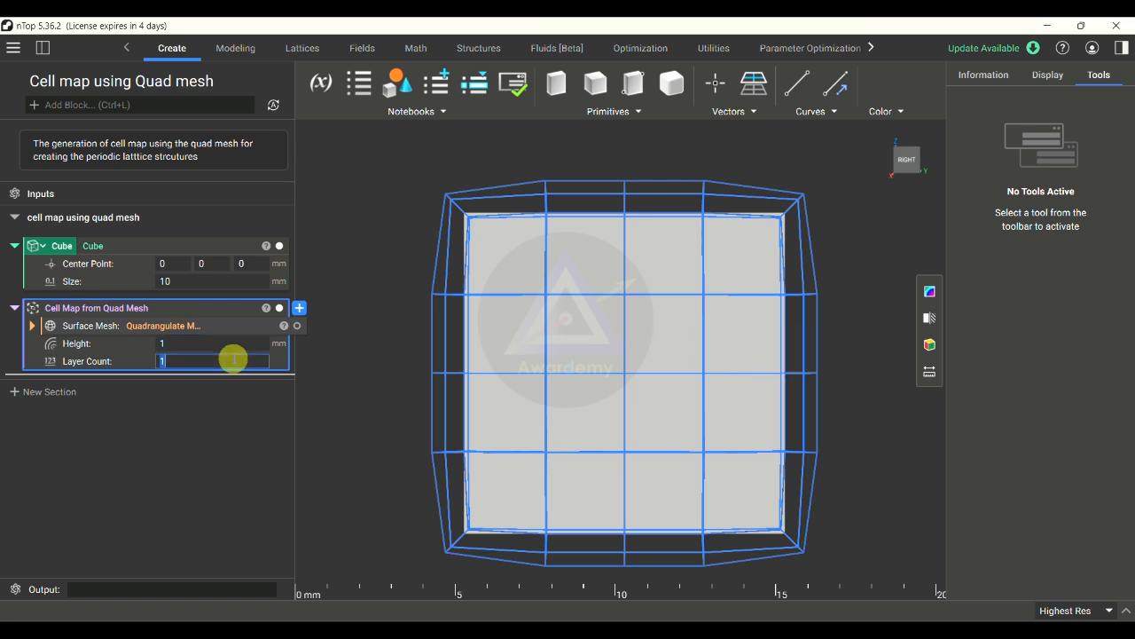
{"action": "type", "text": "5"}
{"action": "key", "text": "Return"}
{"action": "scroll", "coordinate": [786, 400], "scroll_direction": "up", "scroll_amount": 5}
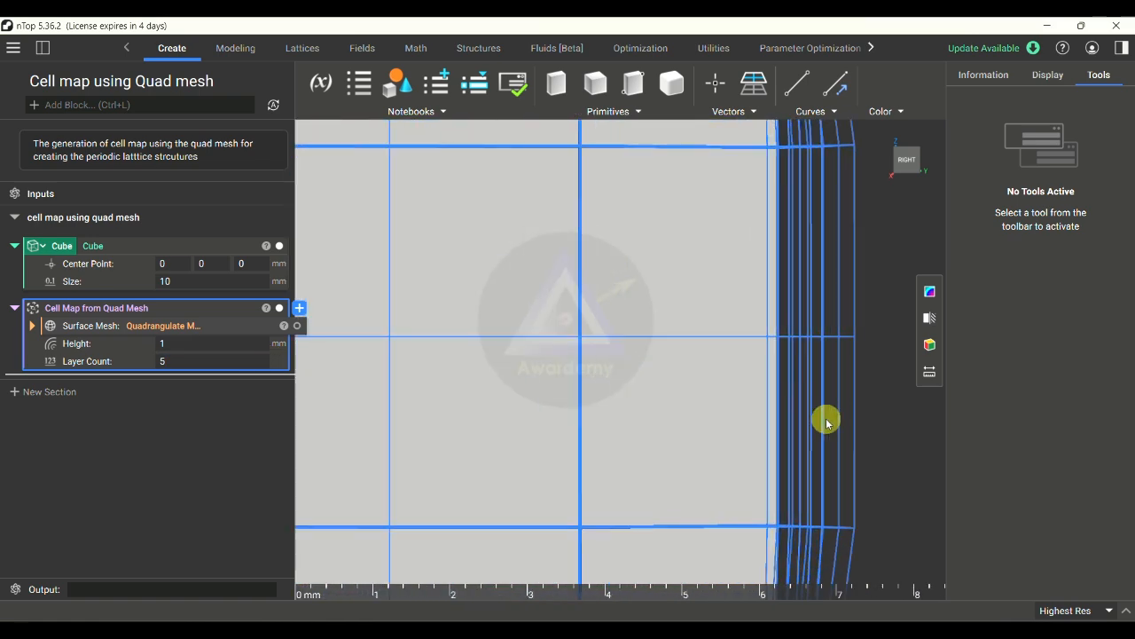
{"action": "scroll", "coordinate": [862, 414], "scroll_direction": "down", "scroll_amount": 5}
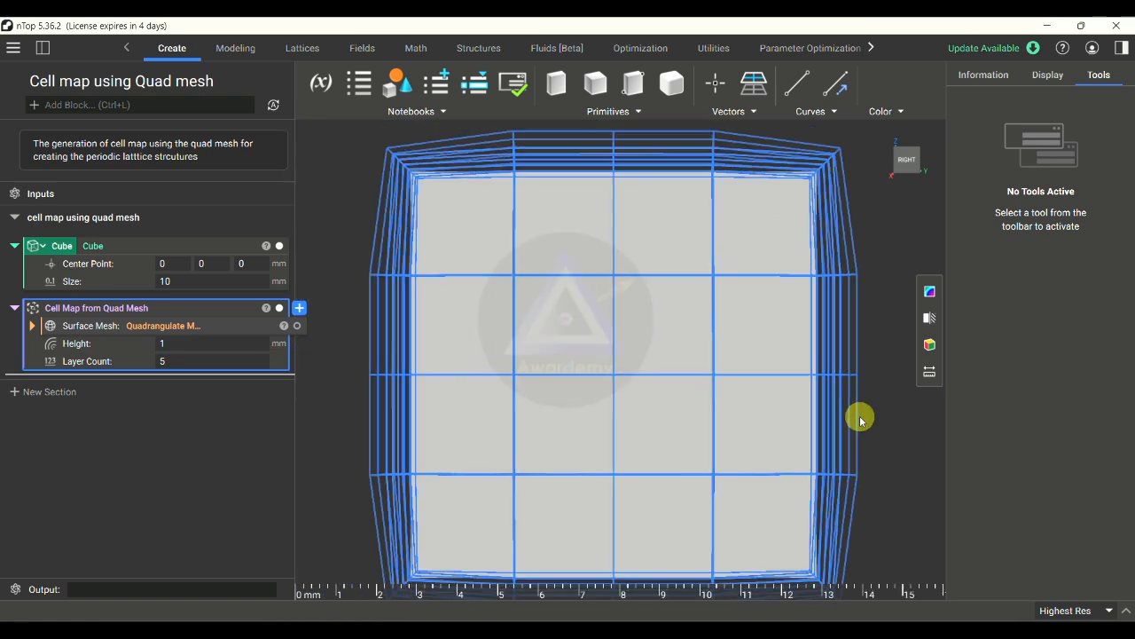
- Try a Height of 10 mm on the Cell Map from Quad Mesh block and inspect the enlarged cell map
{"action": "left_click", "coordinate": [227, 342]}
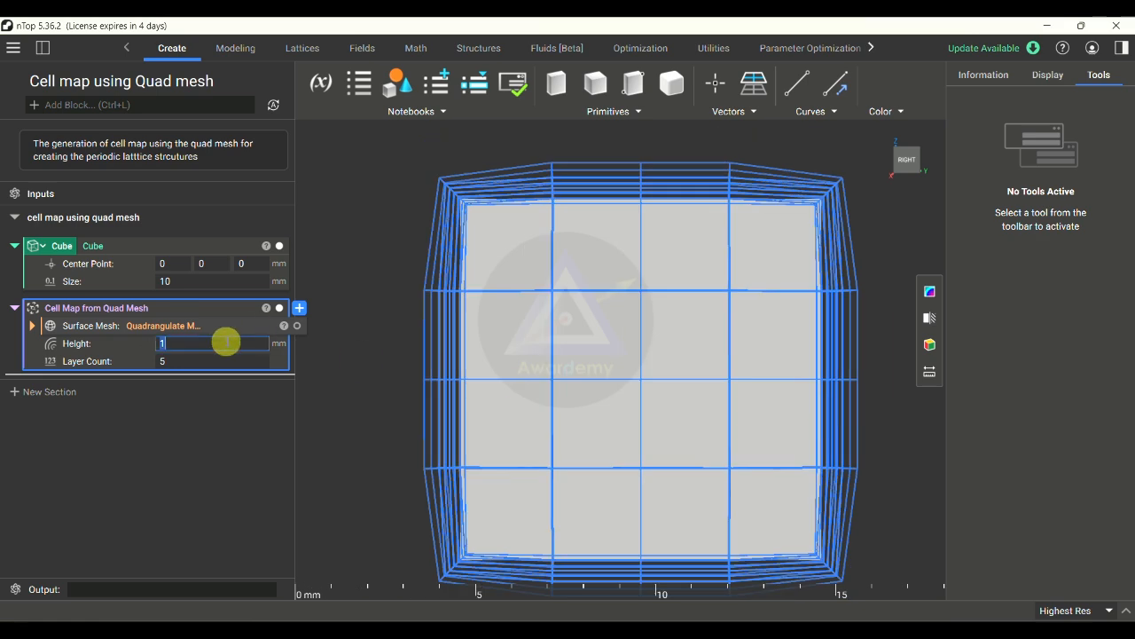
{"action": "type", "text": "10"}
{"action": "key", "text": "Return"}
{"action": "scroll", "coordinate": [611, 393], "scroll_direction": "down", "scroll_amount": 5}
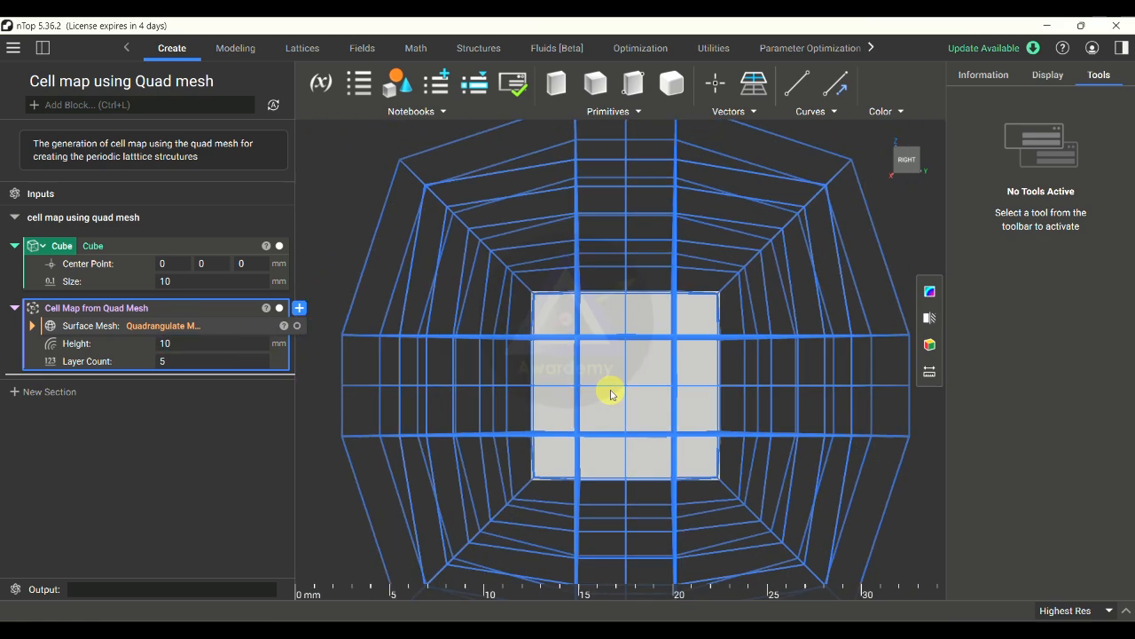
{"action": "right_click_drag", "start_coordinate": [831, 438], "coordinate": [761, 404]}
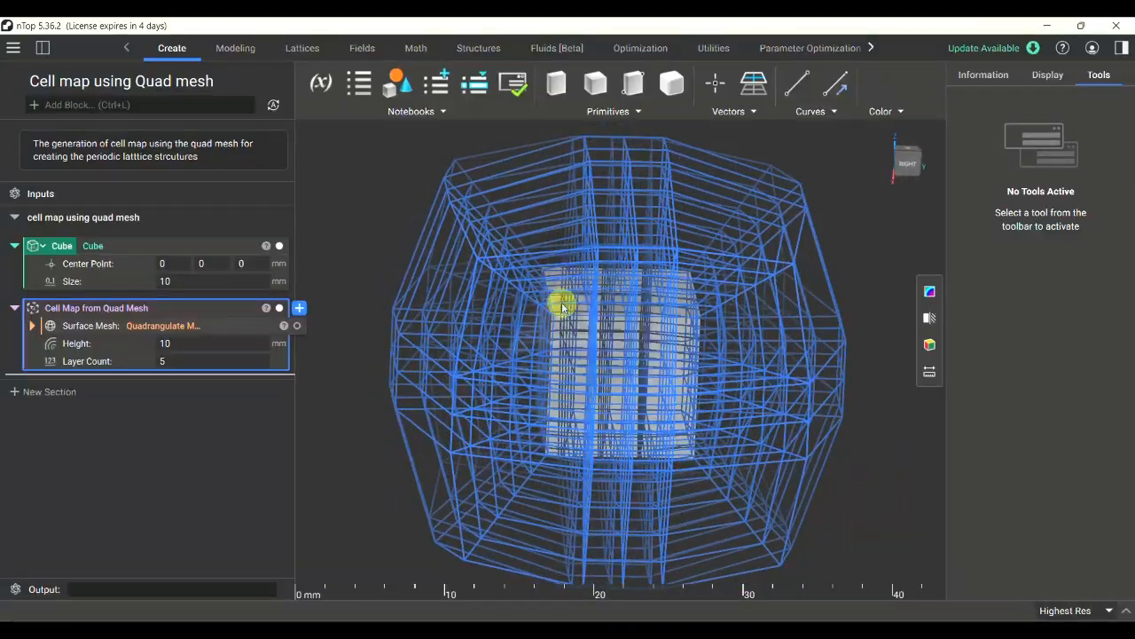
{"action": "right_click_drag", "start_coordinate": [829, 385], "coordinate": [852, 347]}
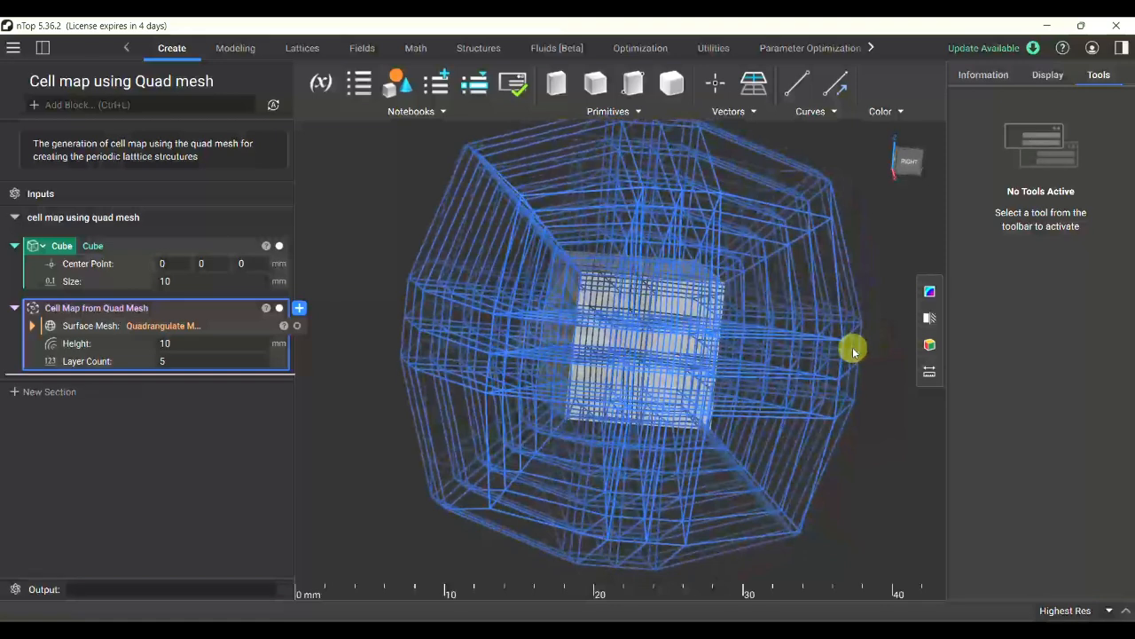
- Set the Height of the Cell Map from Quad Mesh block to 3 mm
{"action": "double_click", "coordinate": [223, 345]}
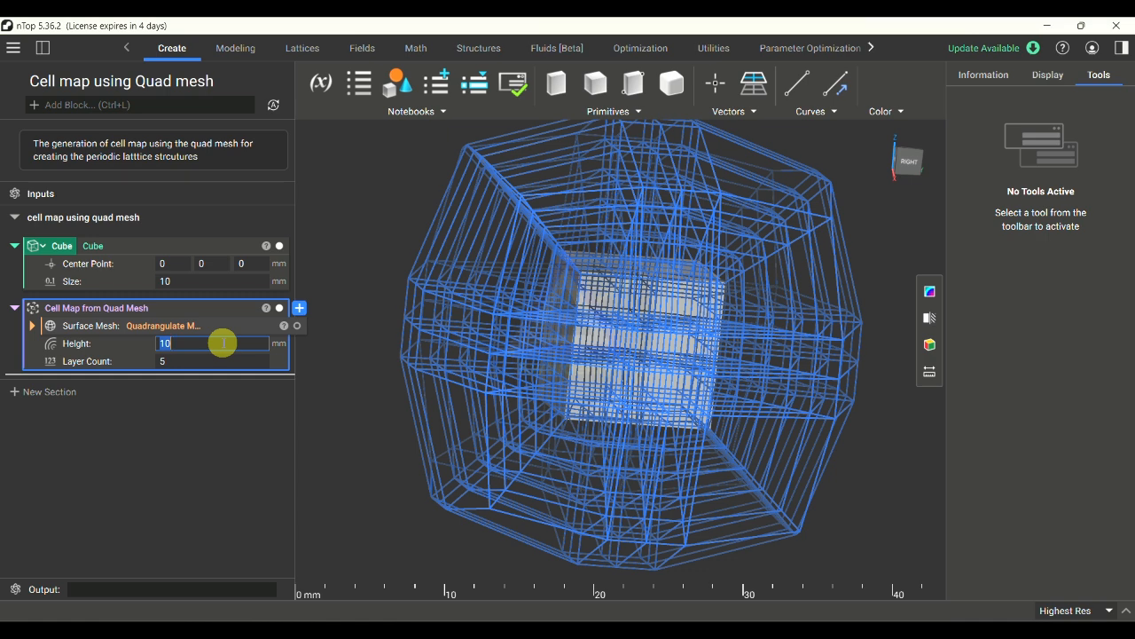
{"action": "left_click", "coordinate": [200, 346]}
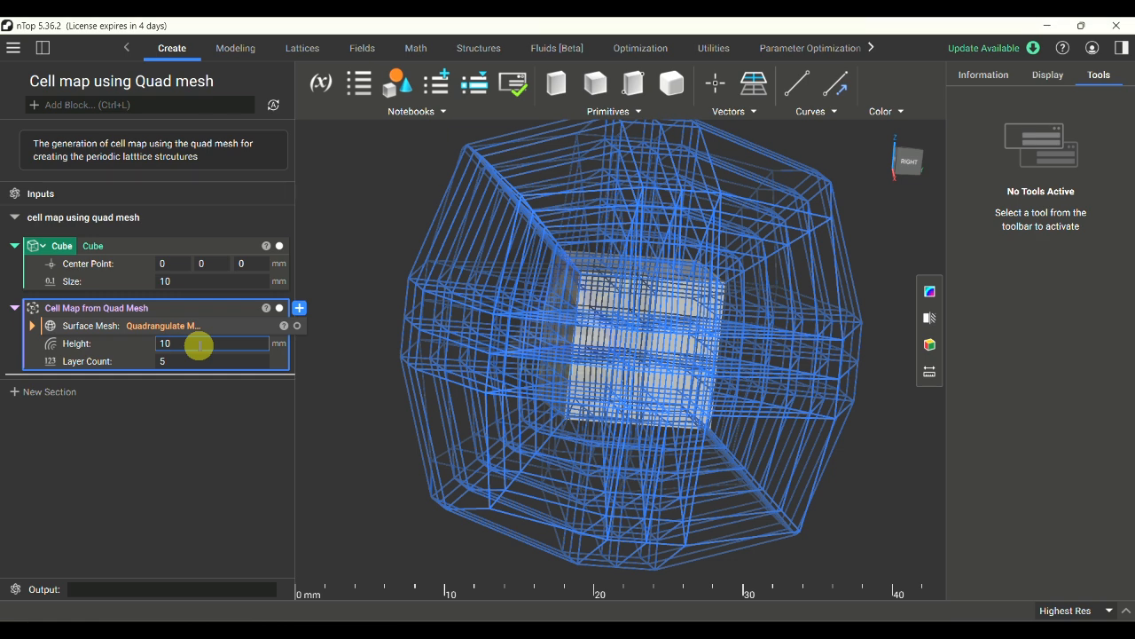
{"action": "key", "text": "BackSpace"}
{"action": "key", "text": "BackSpace"}
{"action": "type", "text": "3"}
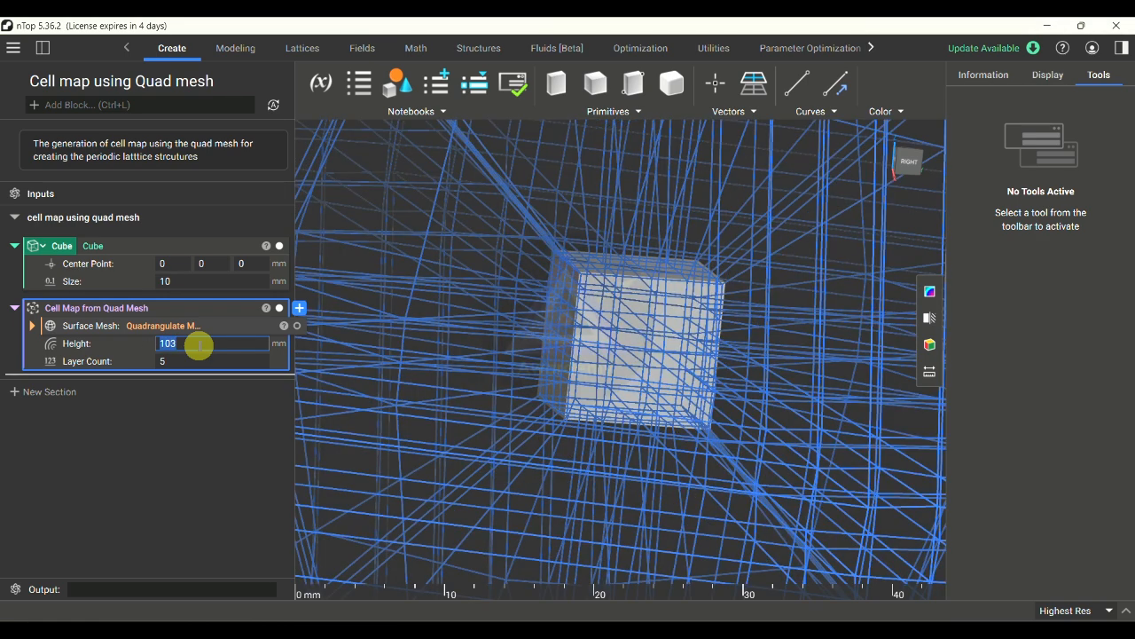
{"action": "key", "text": "Return"}
{"action": "scroll", "coordinate": [700, 364], "scroll_direction": "up", "scroll_amount": 2}
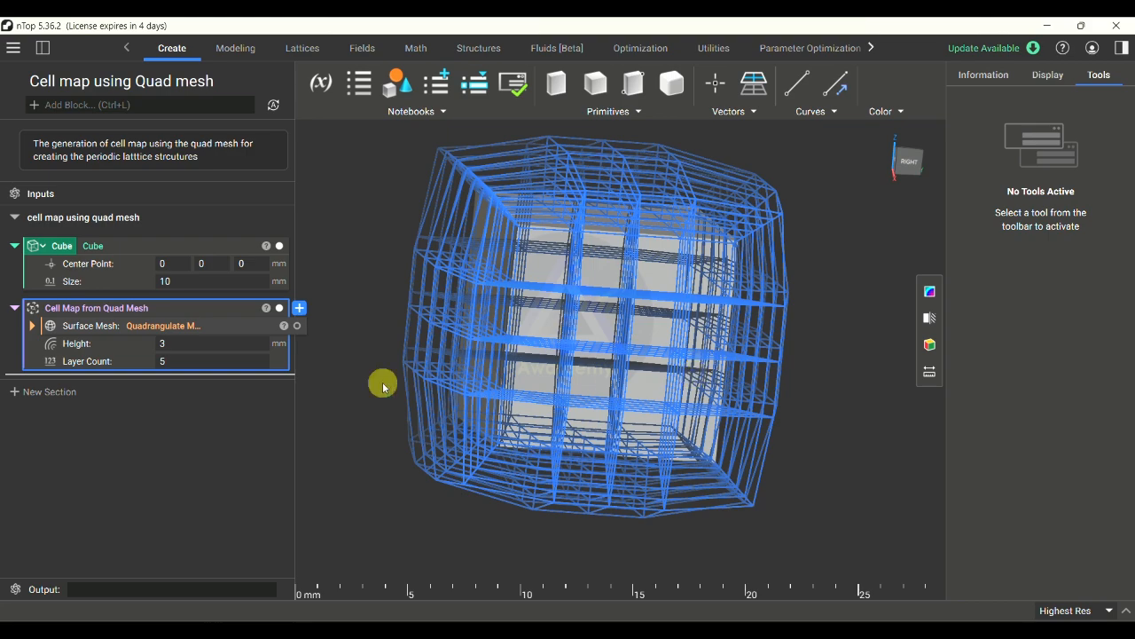
{"action": "right_click_drag", "start_coordinate": [716, 431], "coordinate": [621, 395]}
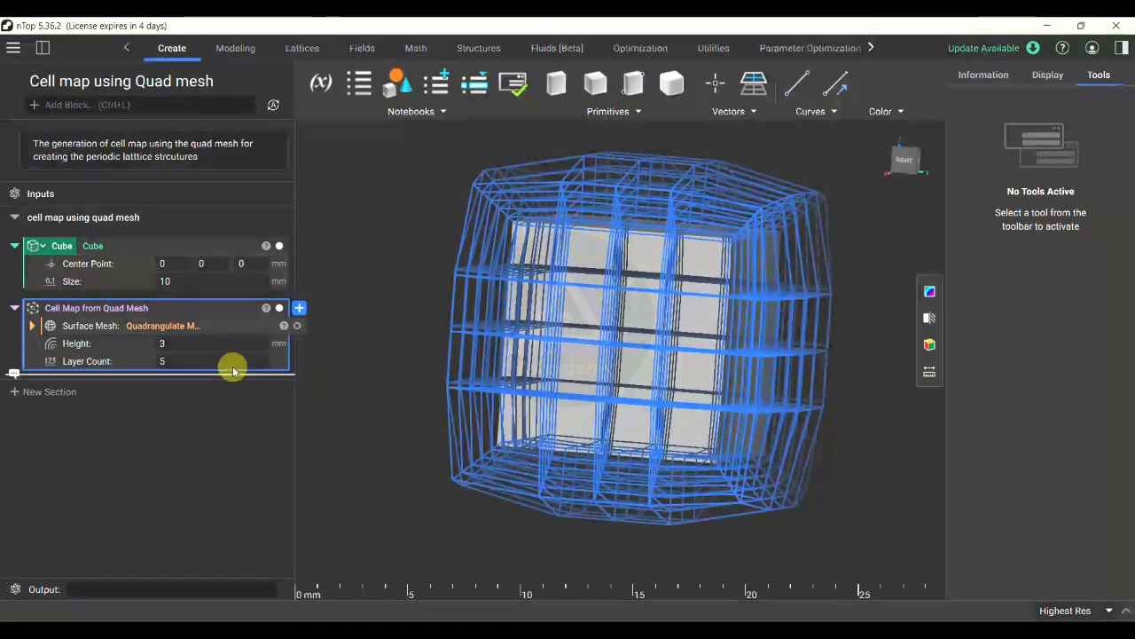
- Set the Layer Count of the Cell Map from Quad Mesh block to 3 and hide the cube
{"action": "left_click", "coordinate": [209, 361]}
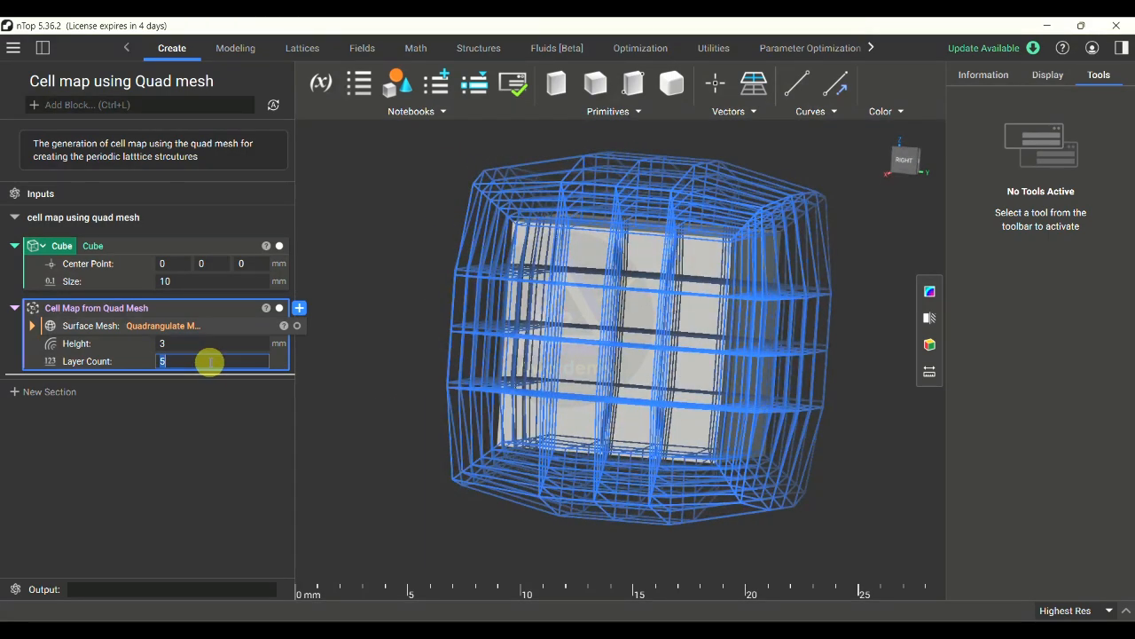
{"action": "type", "text": "3"}
{"action": "key", "text": "Return"}
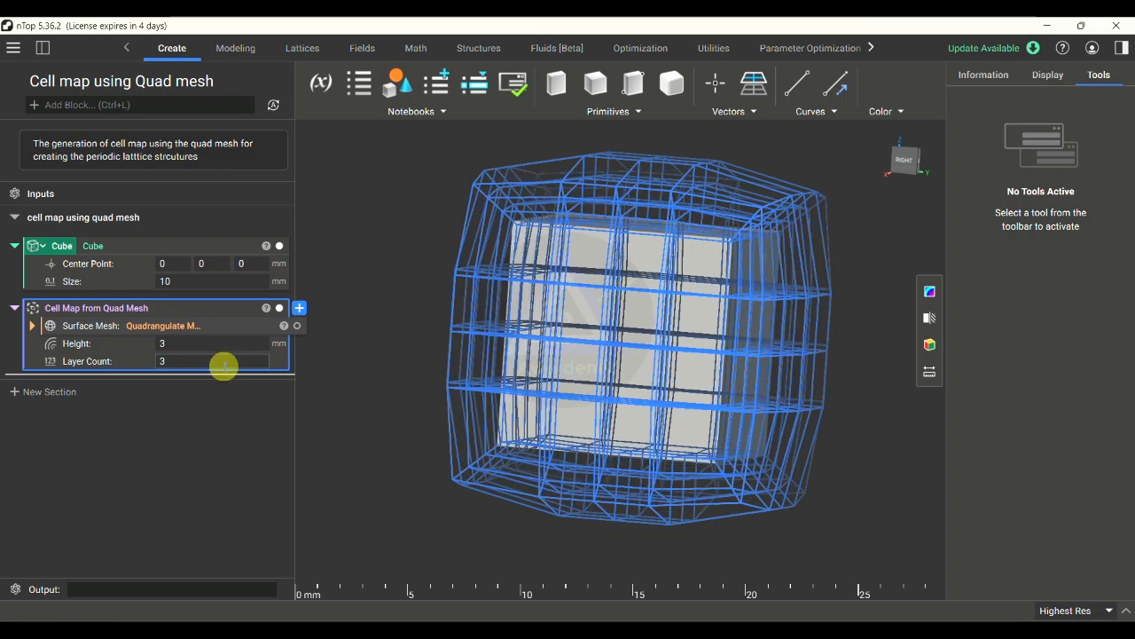
{"action": "right_click_drag", "start_coordinate": [692, 425], "coordinate": [292, 332]}
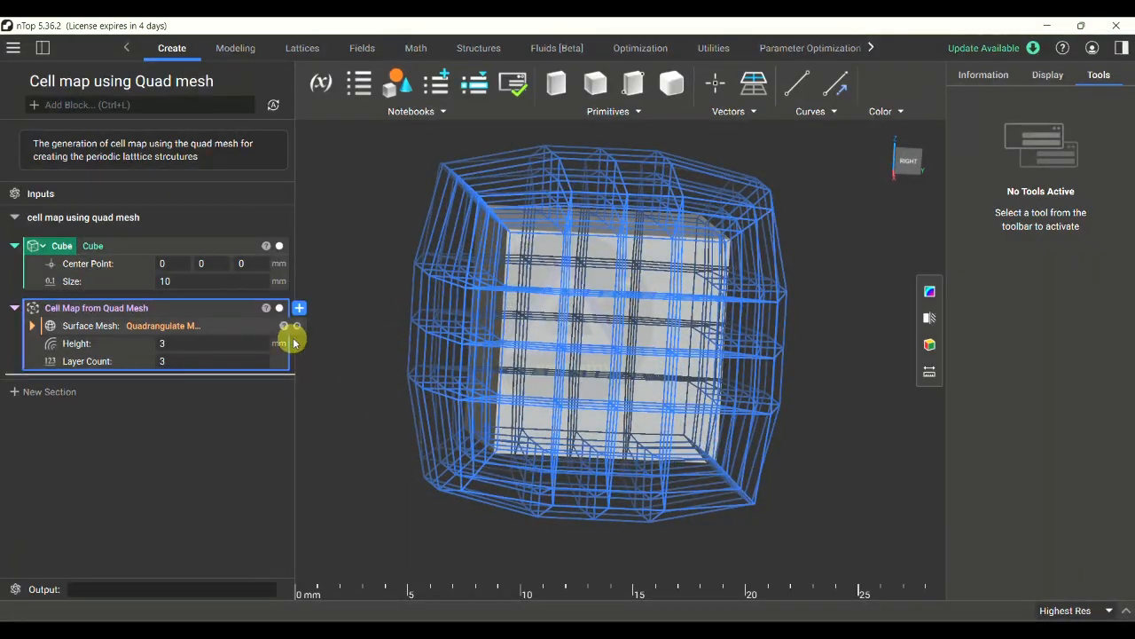
{"action": "left_click", "coordinate": [280, 247]}
{"action": "mouse_move", "coordinate": [721, 453]}
{"action": "right_mouse_down"}
{"action": "mouse_move", "coordinate": [676, 439]}
{"action": "mouse_move", "coordinate": [654, 466]}
{"action": "mouse_move", "coordinate": [659, 477]}
{"action": "mouse_move", "coordinate": [694, 438]}
{"action": "mouse_move", "coordinate": [801, 416]}
{"action": "mouse_move", "coordinate": [719, 433]}
{"action": "right_mouse_up"}
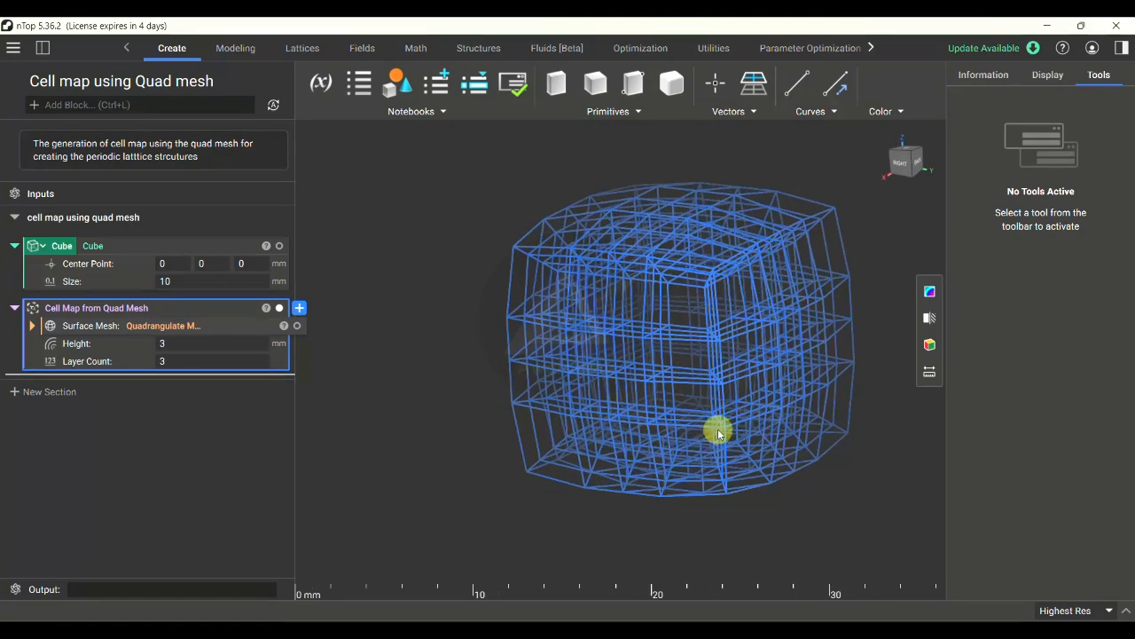
- Examine the cell map's inner layers with a horizontal Section Cut near mid-height, close the cut, and view the whole map in the Top view
{"action": "left_click", "coordinate": [929, 318]}
{"action": "right_click_drag", "start_coordinate": [796, 414], "coordinate": [851, 311]}
{"action": "left_click_drag", "start_coordinate": [626, 282], "coordinate": [687, 314]}
{"action": "right_click_drag", "start_coordinate": [857, 484], "coordinate": [532, 416]}
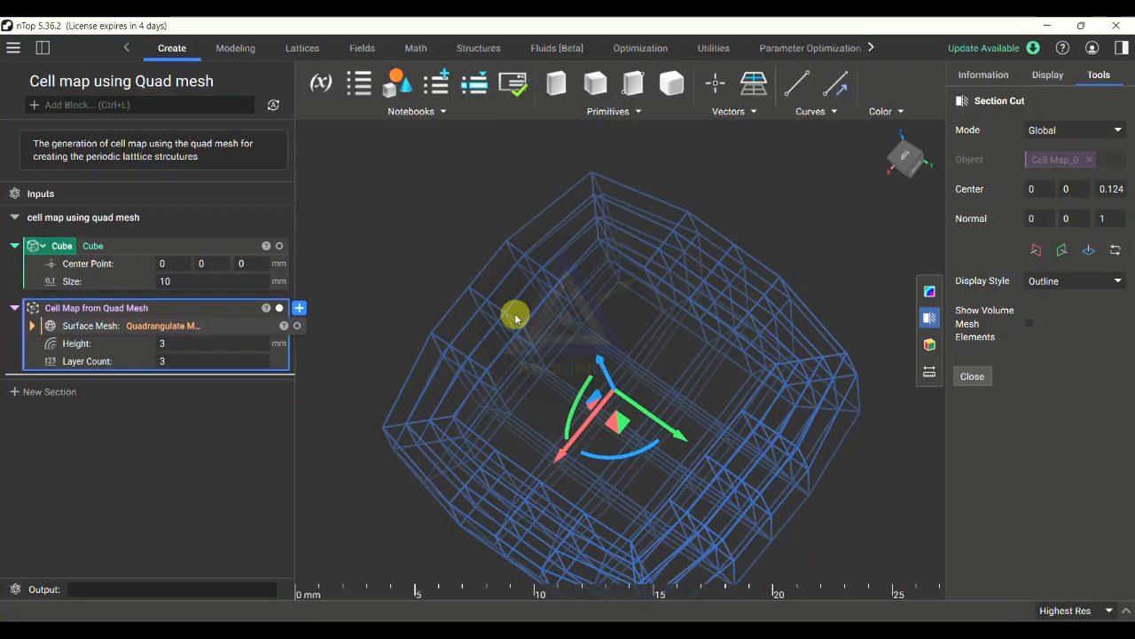
{"action": "right_click_drag", "start_coordinate": [516, 320], "coordinate": [609, 331]}
{"action": "scroll", "coordinate": [578, 319], "scroll_direction": "up", "scroll_amount": 5}
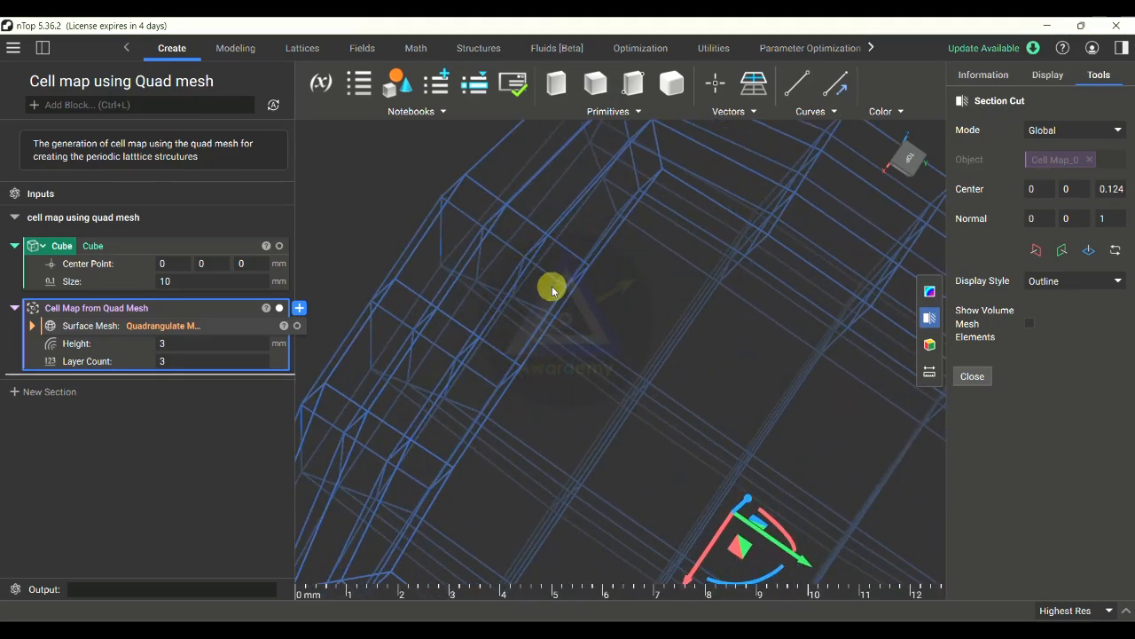
{"action": "scroll", "coordinate": [806, 382], "scroll_direction": "down", "scroll_amount": 5}
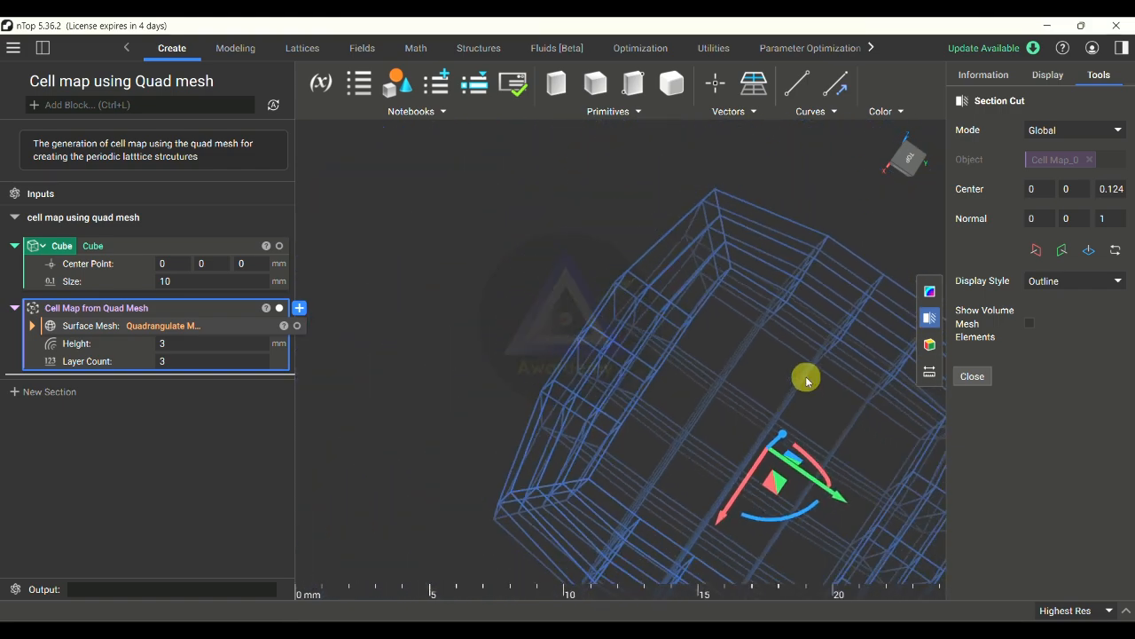
{"action": "left_click", "coordinate": [929, 317]}
{"action": "scroll", "coordinate": [684, 362], "scroll_direction": "down", "scroll_amount": 3}
{"action": "scroll", "coordinate": [843, 449], "scroll_direction": "up", "scroll_amount": 2}
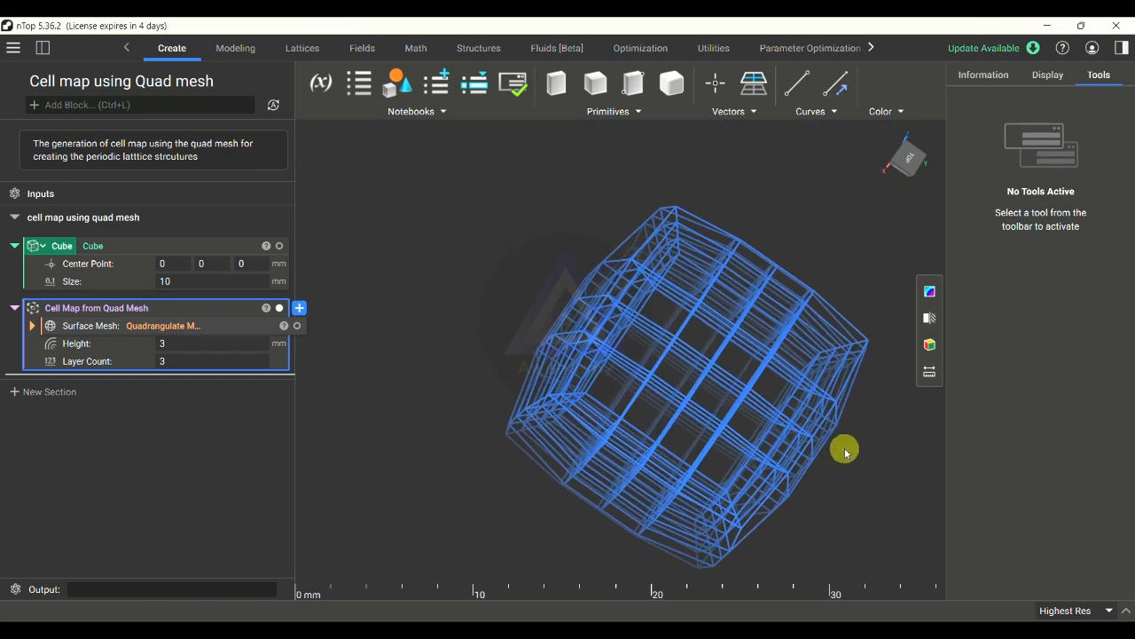
{"action": "left_click", "coordinate": [913, 178]}
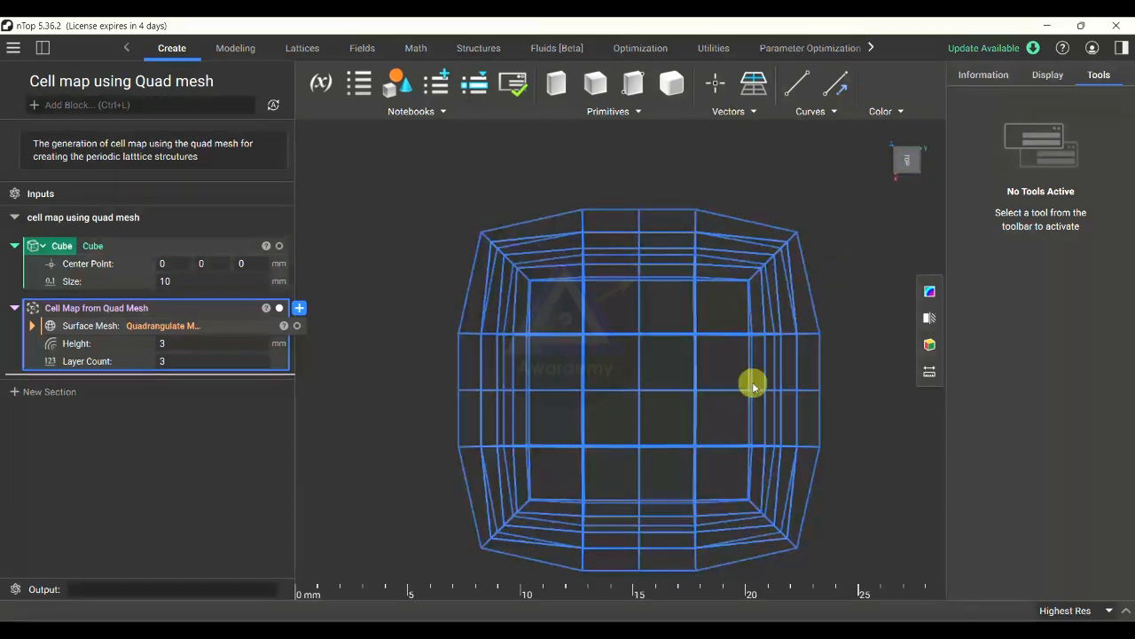
{"action": "scroll", "coordinate": [811, 302], "scroll_direction": "down", "scroll_amount": 2}
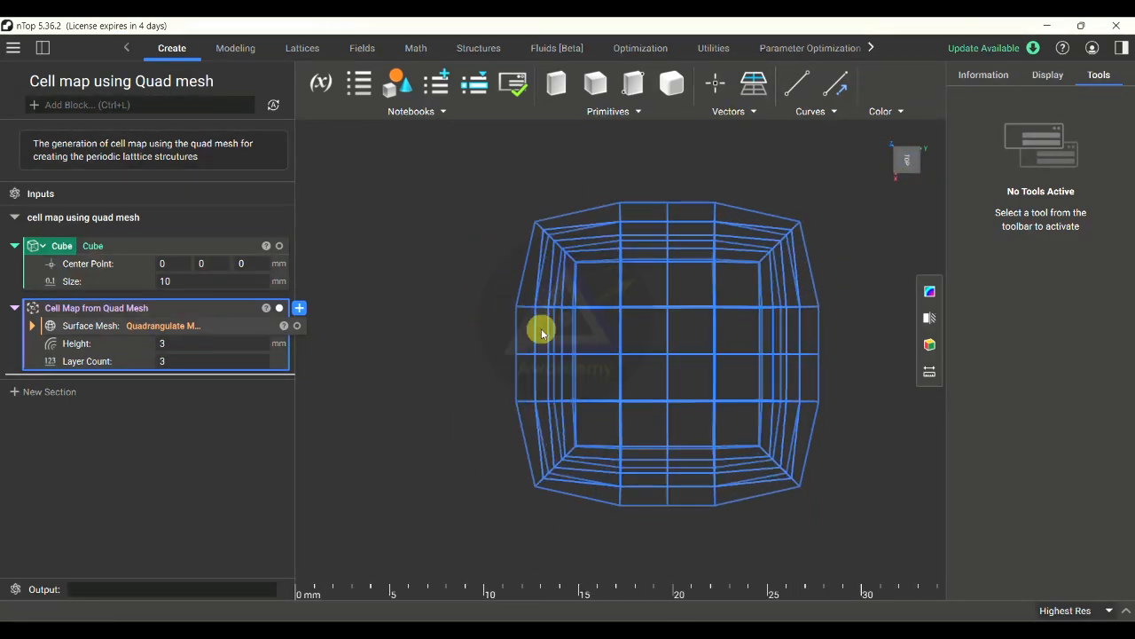
- Add a Periodic Lattice block below the Cell Map from Quad Mesh block
{"action": "left_click", "coordinate": [179, 106]}
{"action": "type", "text": "perio"}
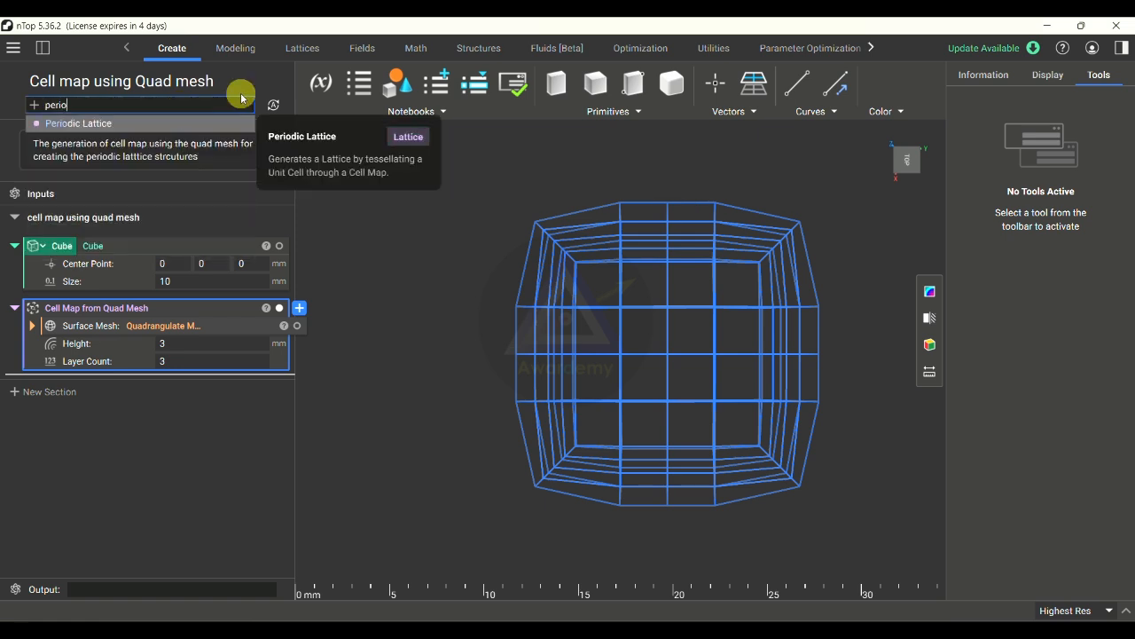
{"action": "key", "text": "Return"}
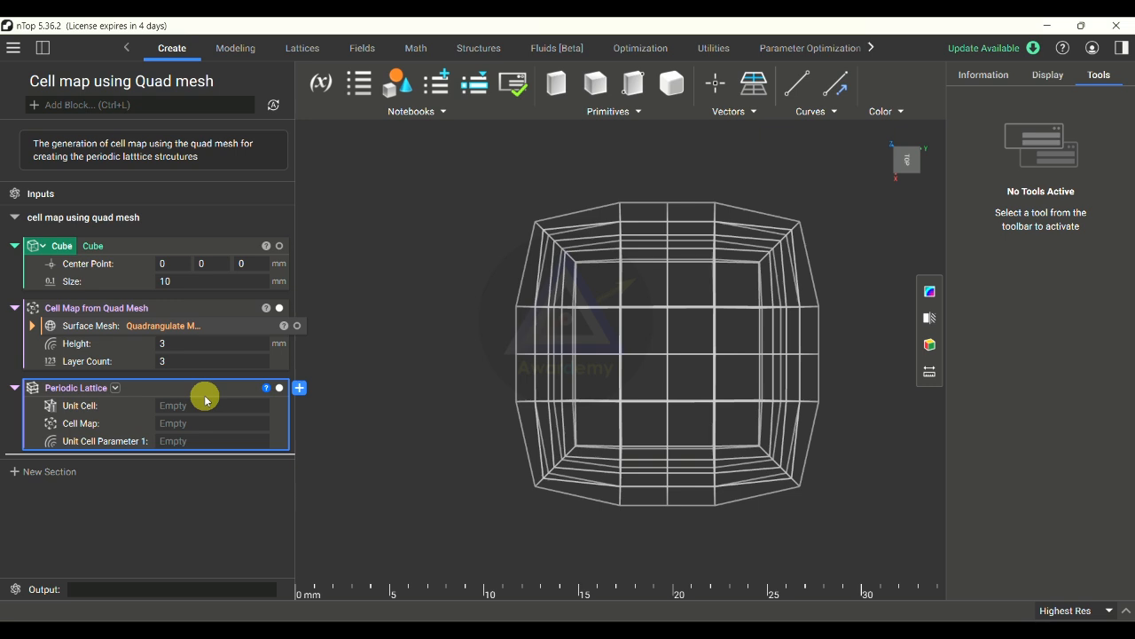
- Try adding a second Periodic Lattice block from the Lattice commands, and delete the duplicate
{"action": "left_click", "coordinate": [303, 48]}
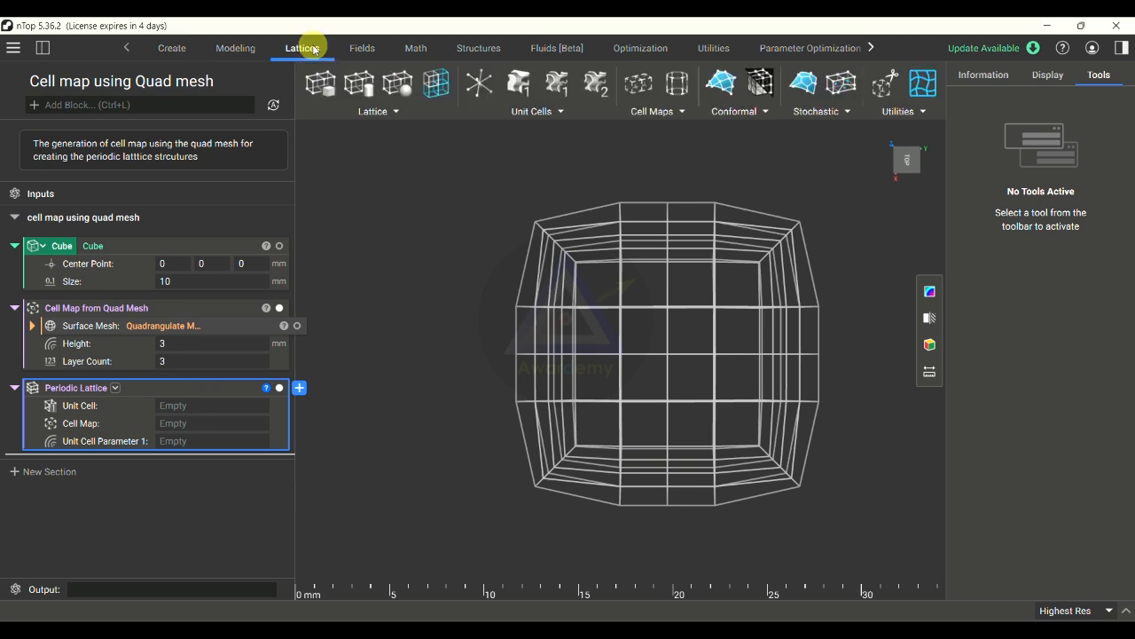
{"action": "left_click", "coordinate": [377, 112]}
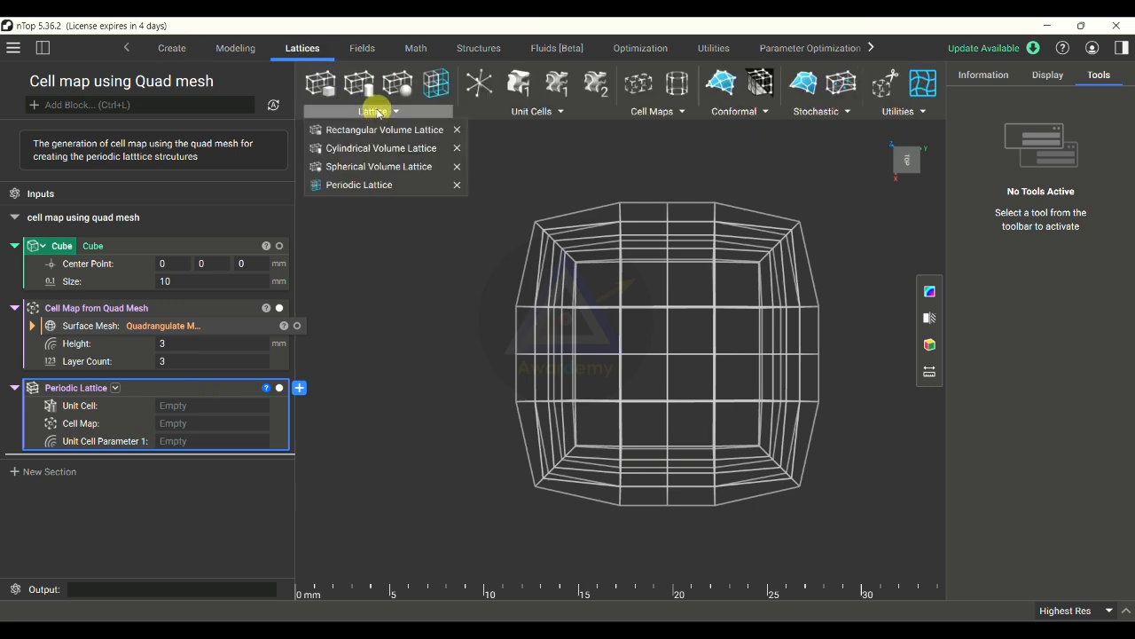
{"action": "left_click", "coordinate": [387, 189]}
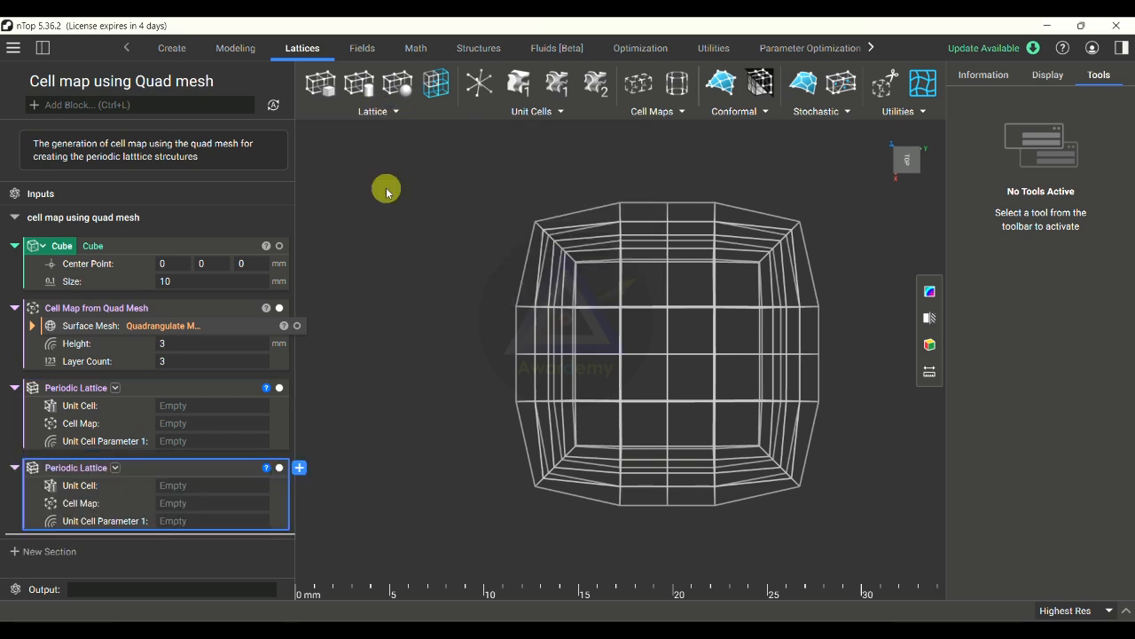
{"action": "right_click", "coordinate": [208, 474]}
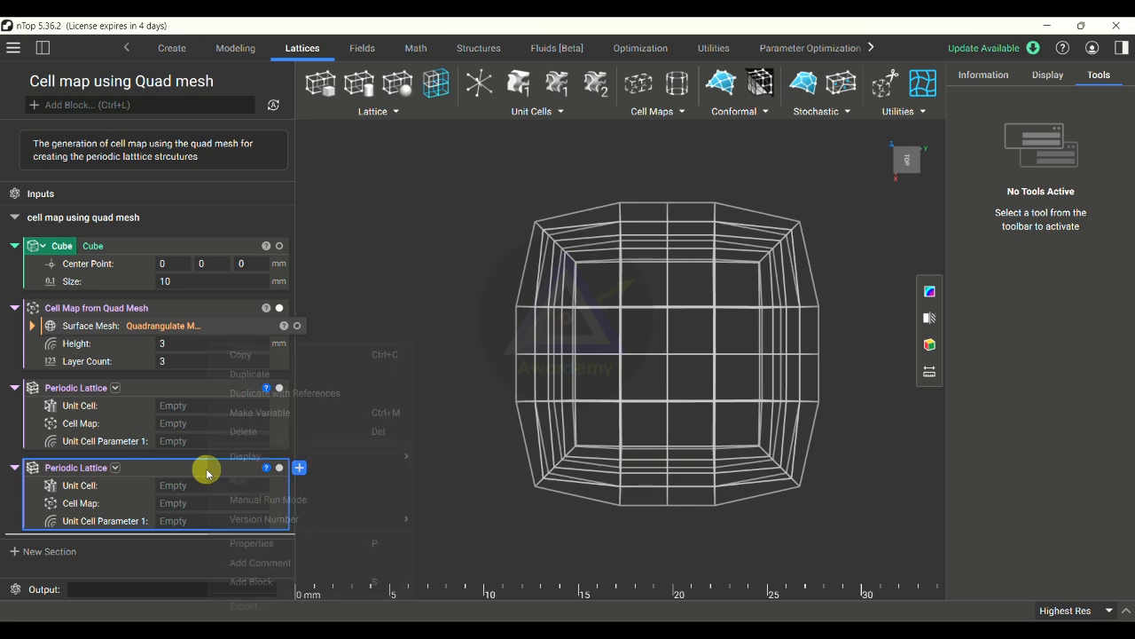
{"action": "left_click", "coordinate": [262, 432]}
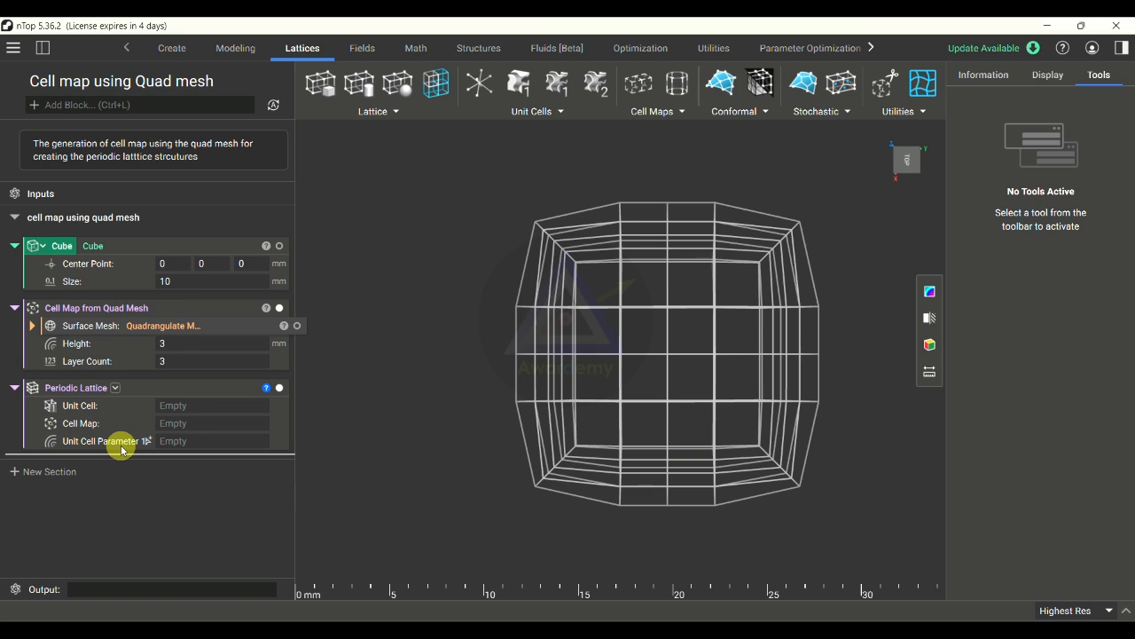
- Place the Cell Map from Quad Mesh block into the Cell Map input of the Periodic Lattice and collapse it
{"action": "left_click", "coordinate": [177, 307]}
{"action": "left_click_drag", "start_coordinate": [177, 307], "coordinate": [229, 418]}
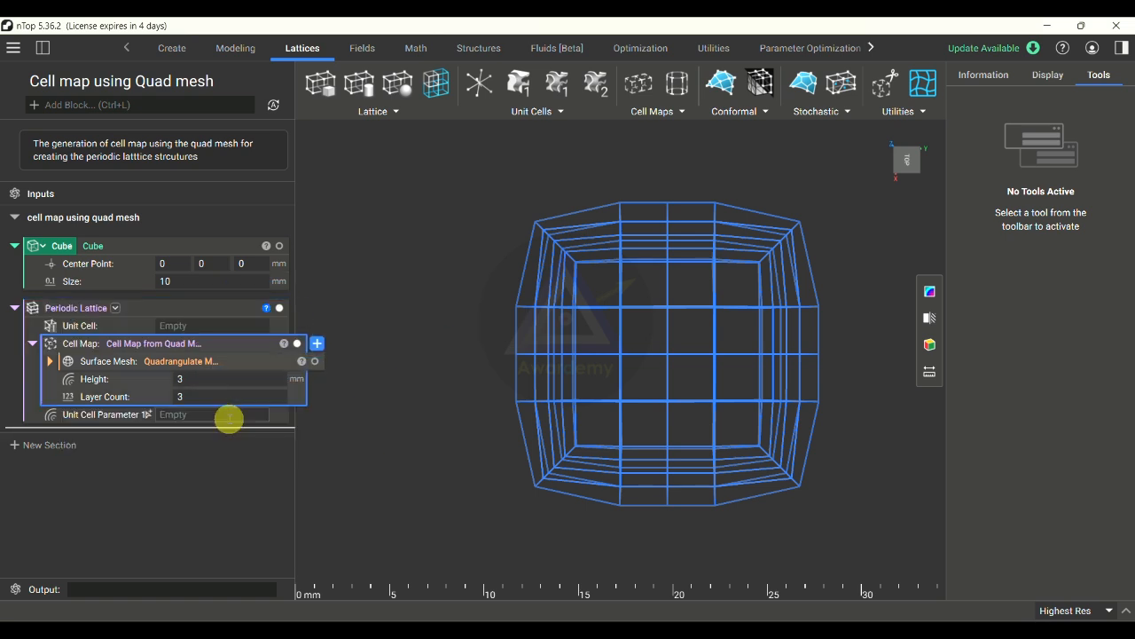
{"action": "left_click", "coordinate": [32, 343]}
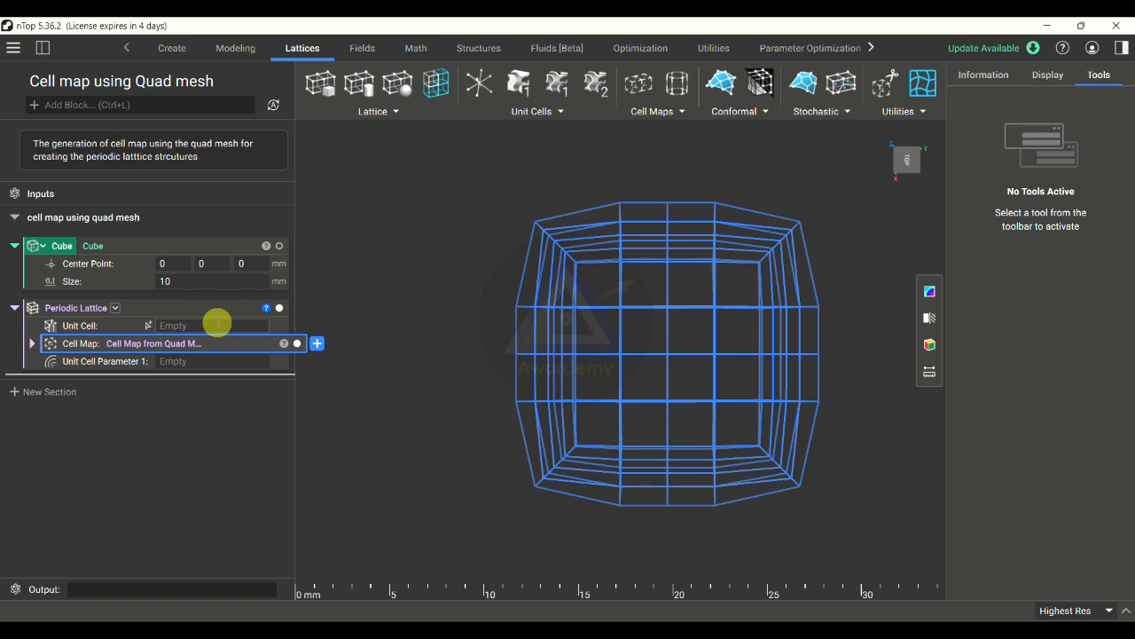
- Assign a Walled TPMS Unit Cell of type Gyroid to the Periodic Lattice and inspect the unit cell preview
{"action": "left_click", "coordinate": [217, 325]}
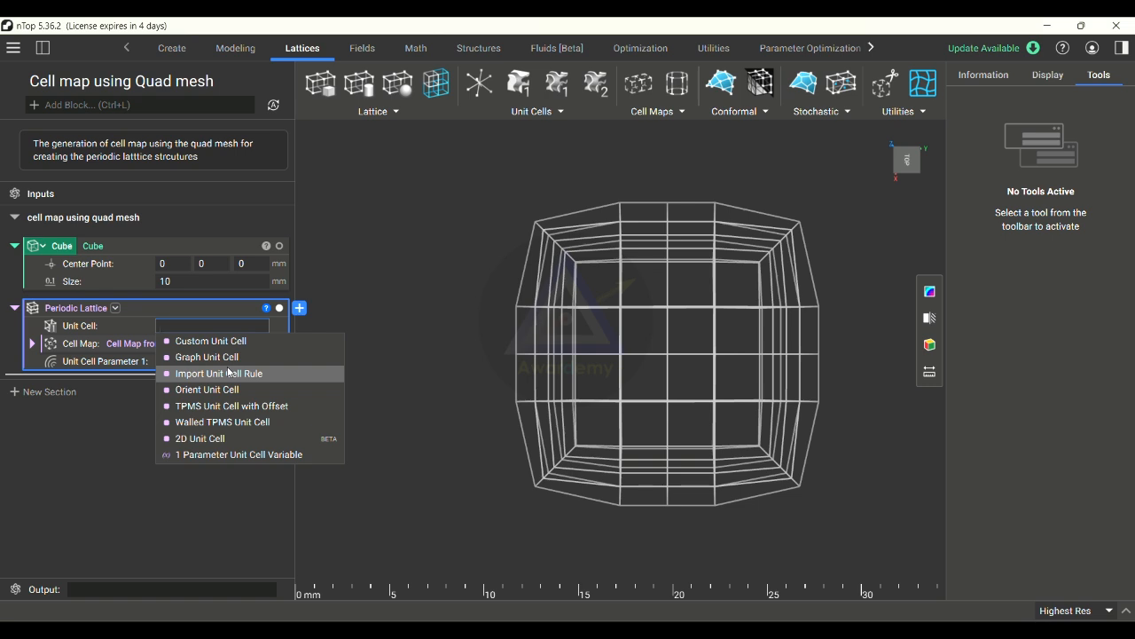
{"action": "left_click", "coordinate": [256, 423]}
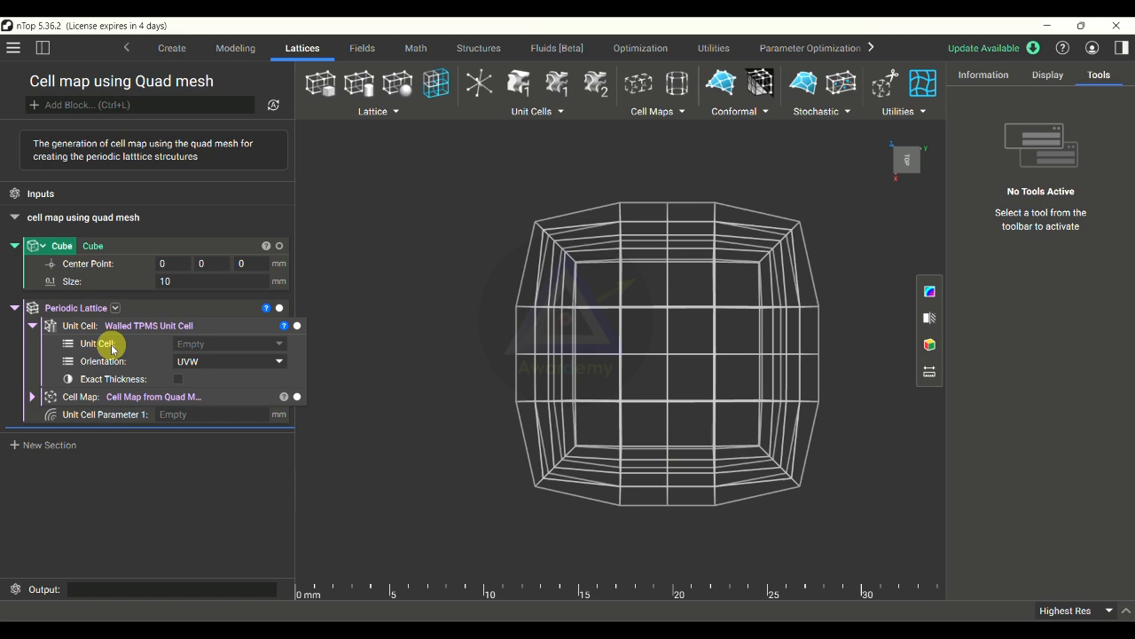
{"action": "left_click", "coordinate": [237, 345]}
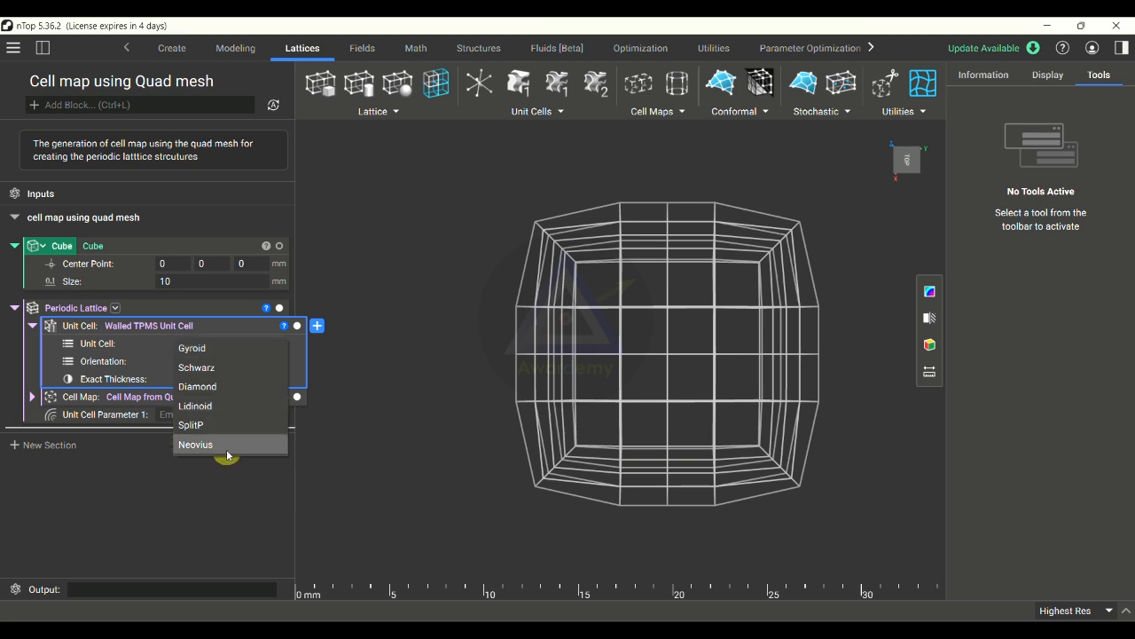
{"action": "left_click", "coordinate": [237, 349]}
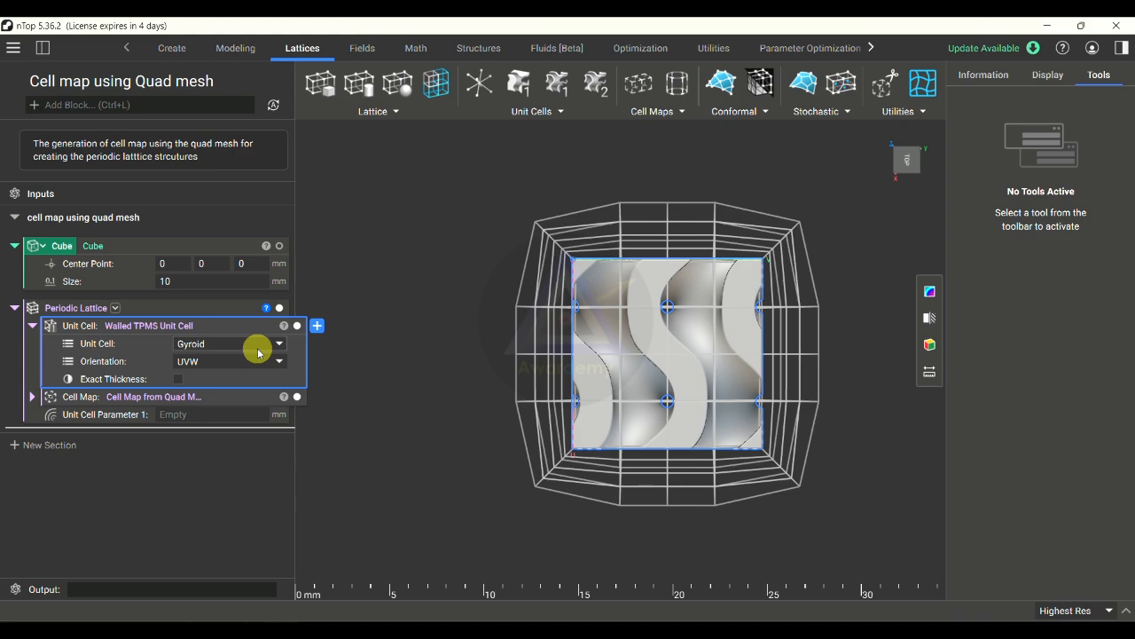
{"action": "right_click_drag", "start_coordinate": [754, 381], "coordinate": [674, 420]}
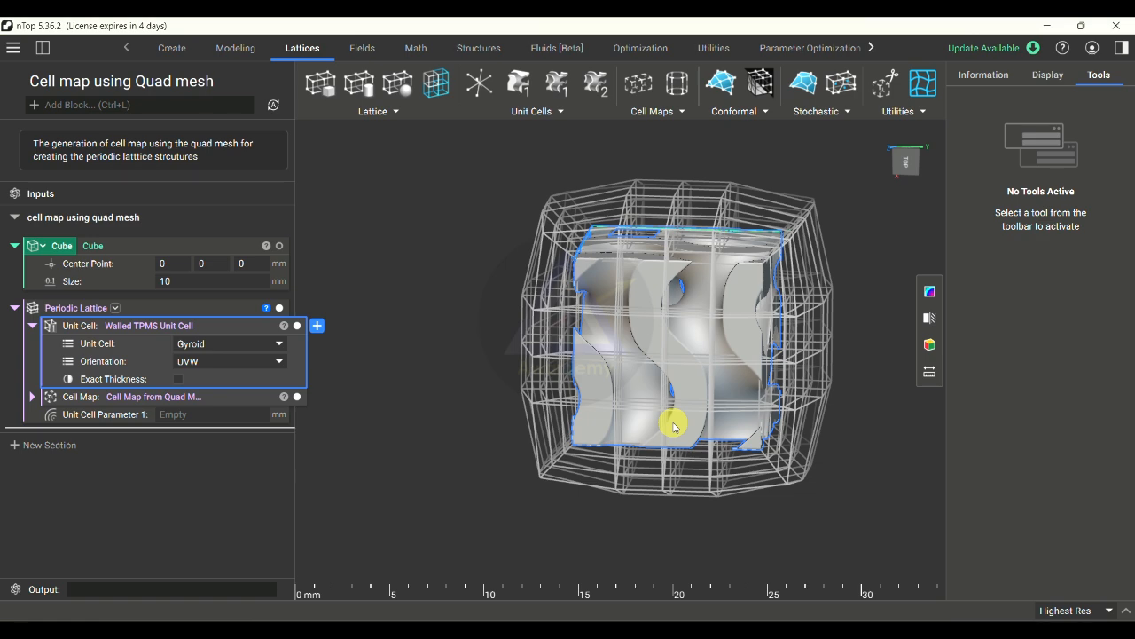
{"action": "right_click_drag", "start_coordinate": [674, 426], "coordinate": [712, 388]}
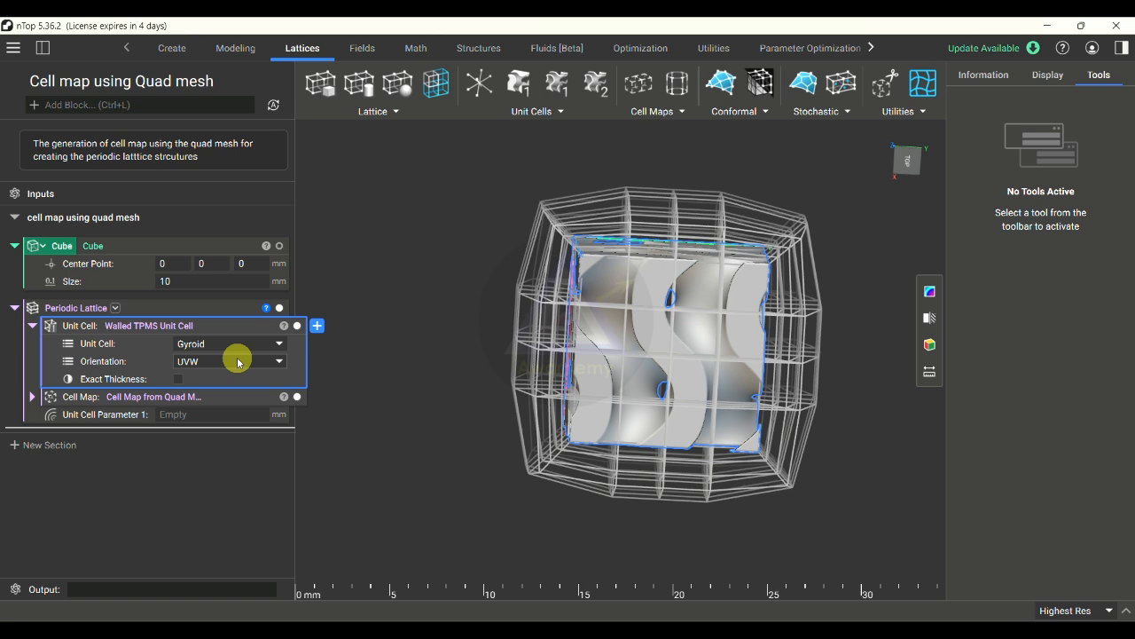
- Try Exact Thickness on the gyroid unit cell with a Periodic Lattice thickness of 0.1 mm
{"action": "left_click", "coordinate": [179, 380]}
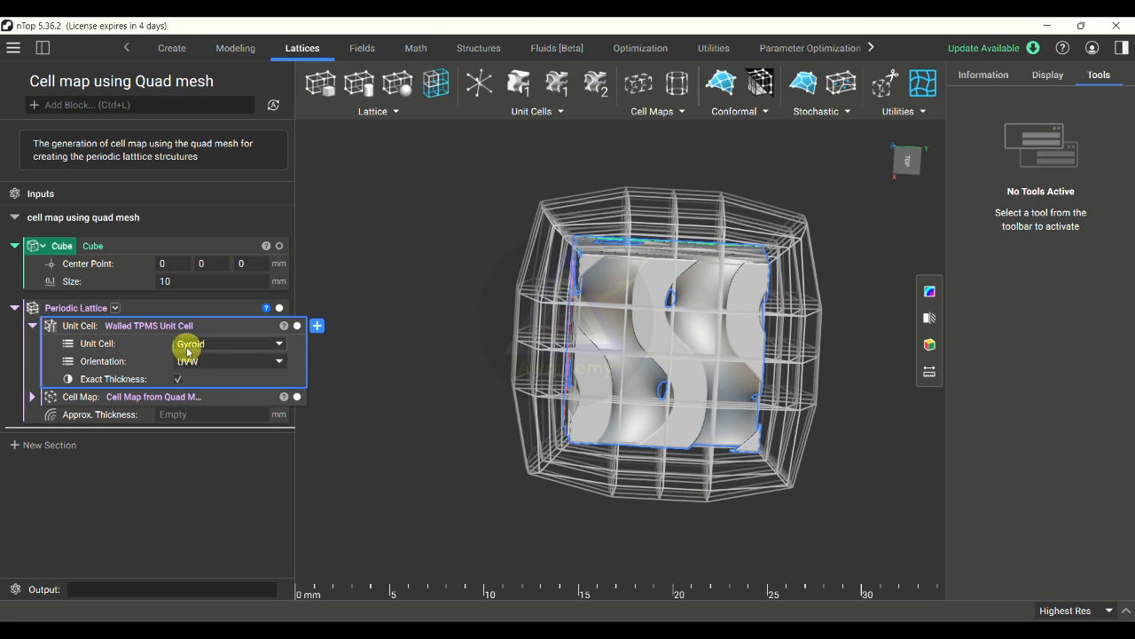
{"action": "left_click", "coordinate": [32, 326]}
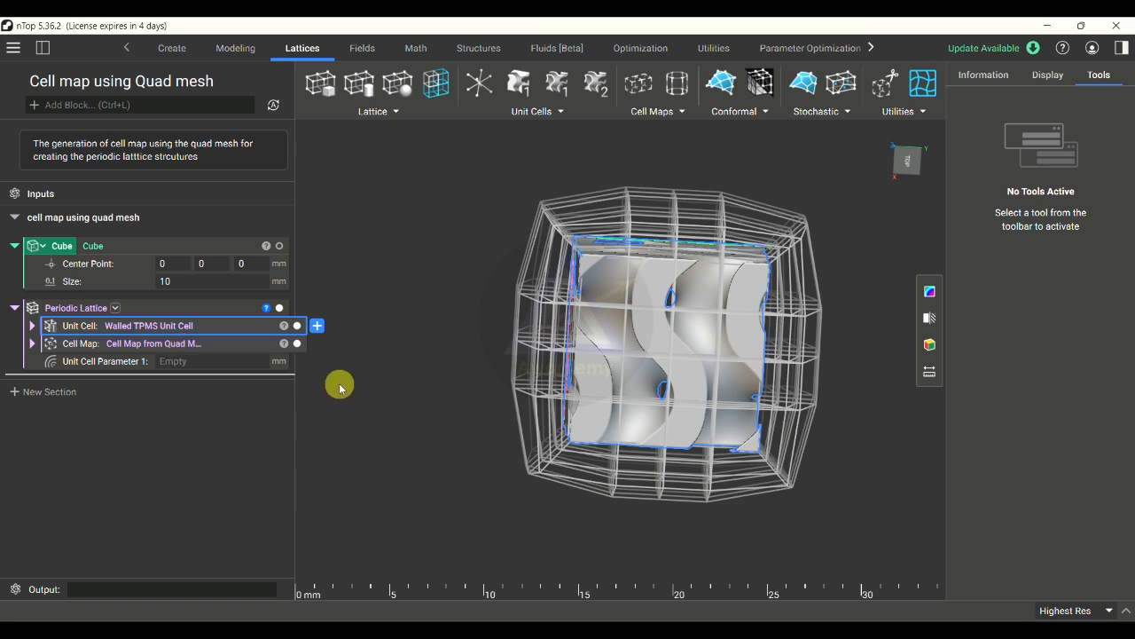
{"action": "left_click", "coordinate": [220, 362]}
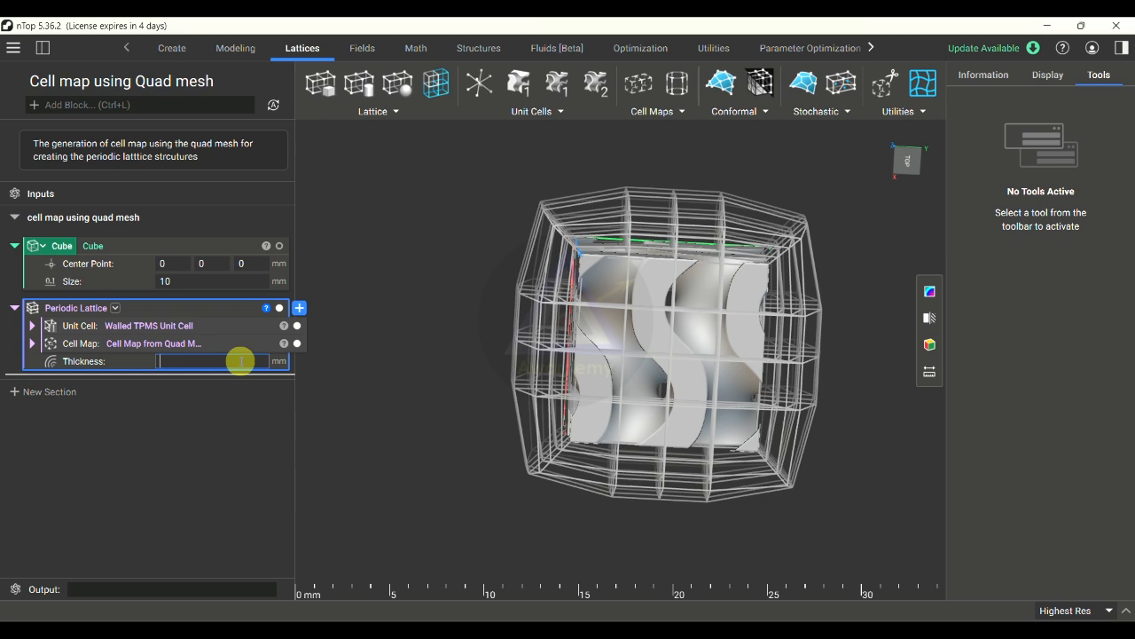
{"action": "type", "text": "0.1"}
{"action": "key", "text": "Return"}
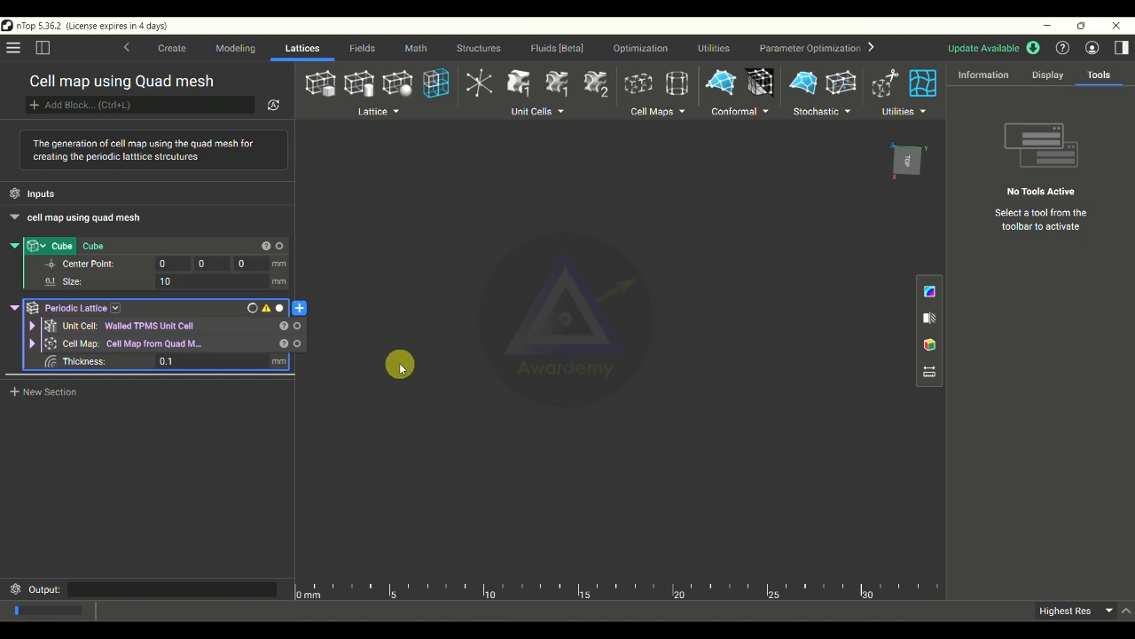
- Expand the unit cell and cell map settings and turn off Exact Thickness for the Walled TPMS Unit Cell
{"action": "left_click", "coordinate": [226, 364]}
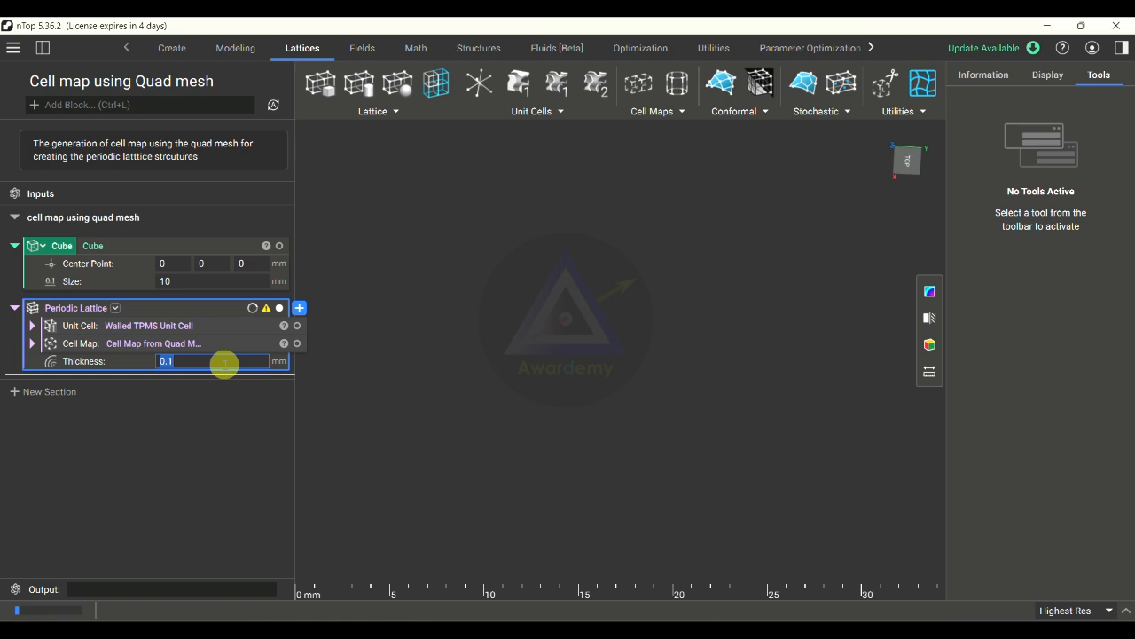
{"action": "left_click", "coordinate": [32, 344]}
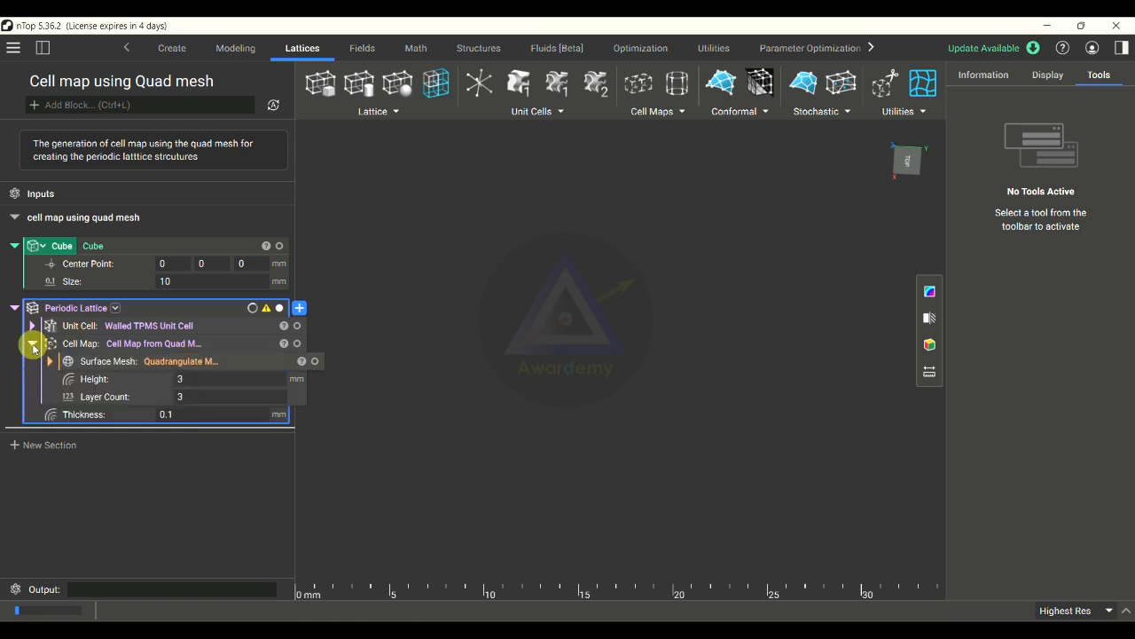
{"action": "left_click", "coordinate": [32, 325]}
{"action": "left_click", "coordinate": [181, 381]}
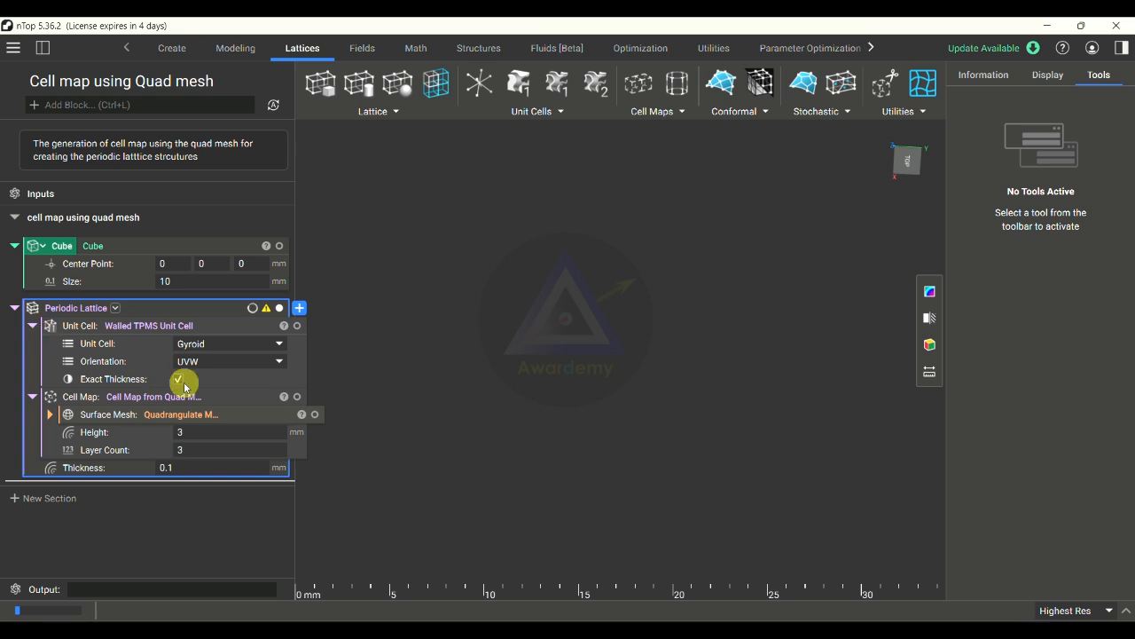
{"action": "left_click", "coordinate": [179, 380]}
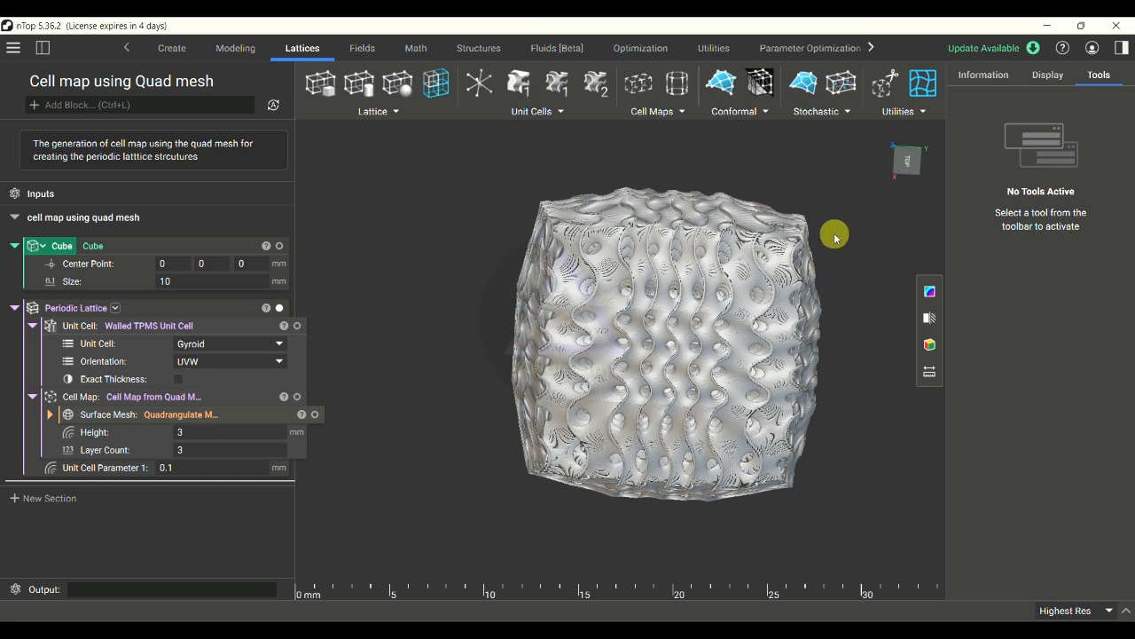
- Inspect the generated gyroid lattice up close and set its Approx. Thickness to 0.25 mm
{"action": "scroll", "coordinate": [841, 235], "scroll_direction": "up", "scroll_amount": 2}
{"action": "right_click_drag", "start_coordinate": [810, 418], "coordinate": [837, 346]}
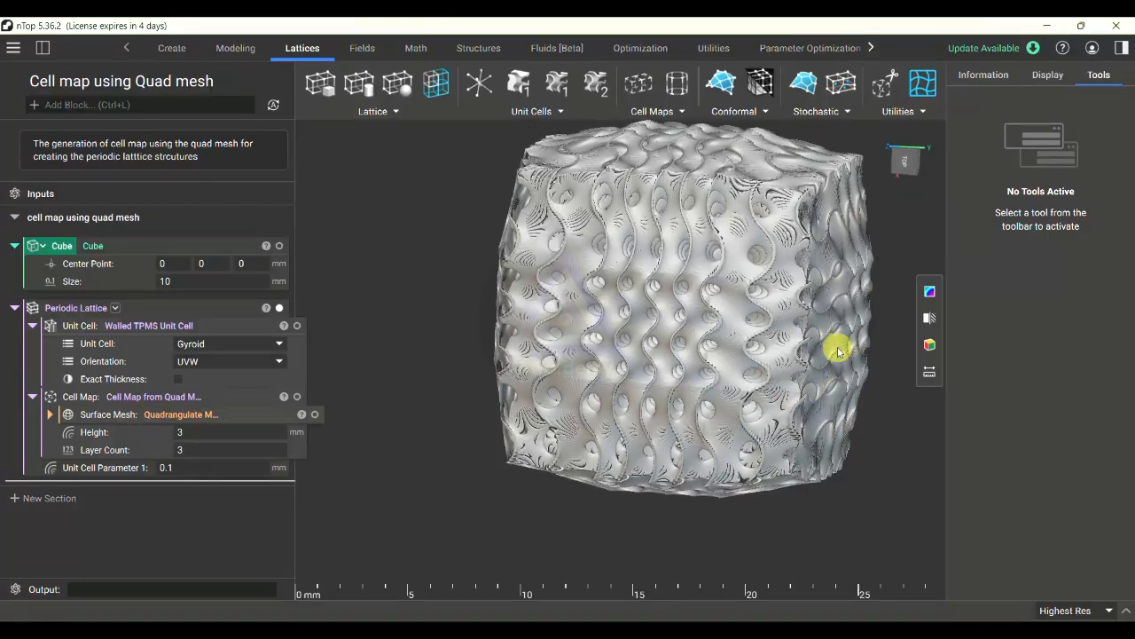
{"action": "scroll", "coordinate": [837, 346], "scroll_direction": "up", "scroll_amount": 2}
{"action": "scroll", "coordinate": [834, 300], "scroll_direction": "up", "scroll_amount": 1}
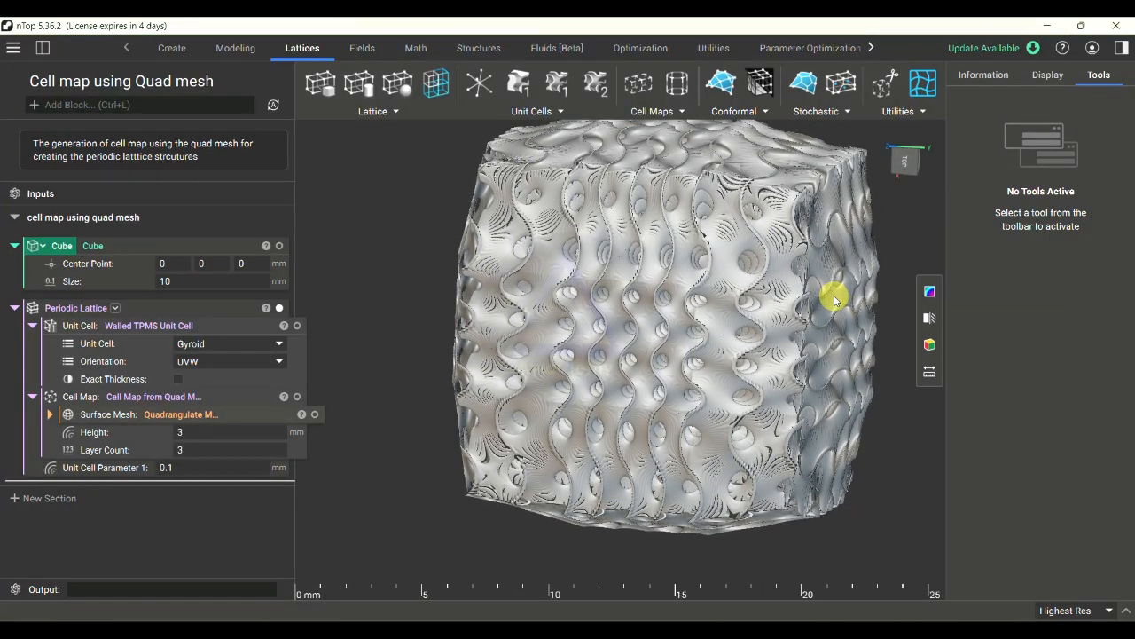
{"action": "scroll", "coordinate": [833, 300], "scroll_direction": "up", "scroll_amount": 2}
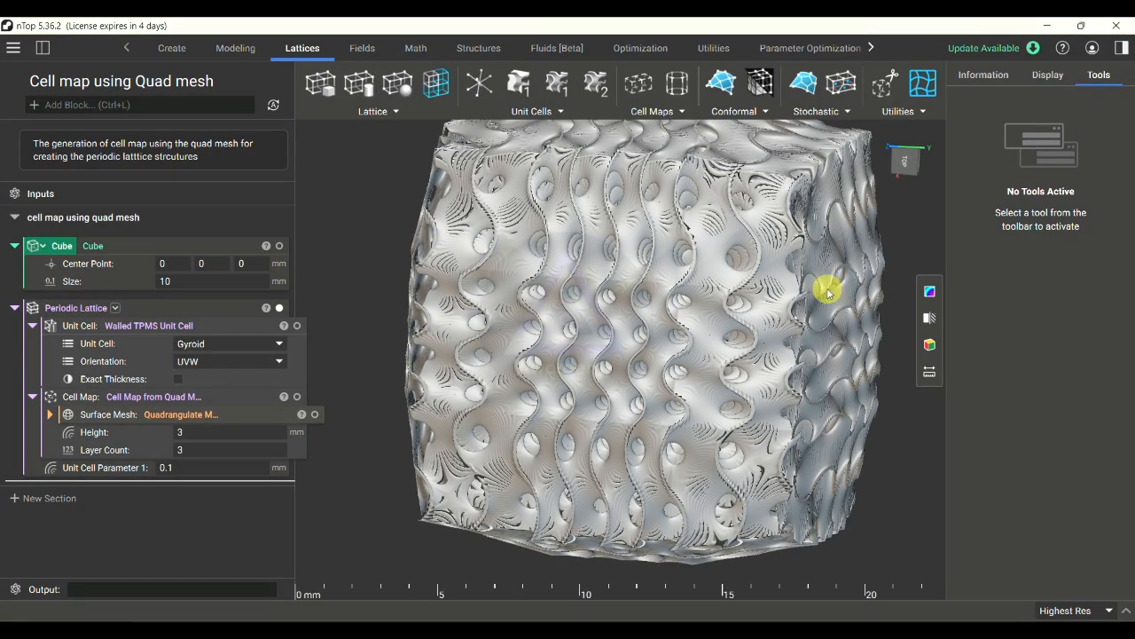
{"action": "left_click", "coordinate": [217, 467]}
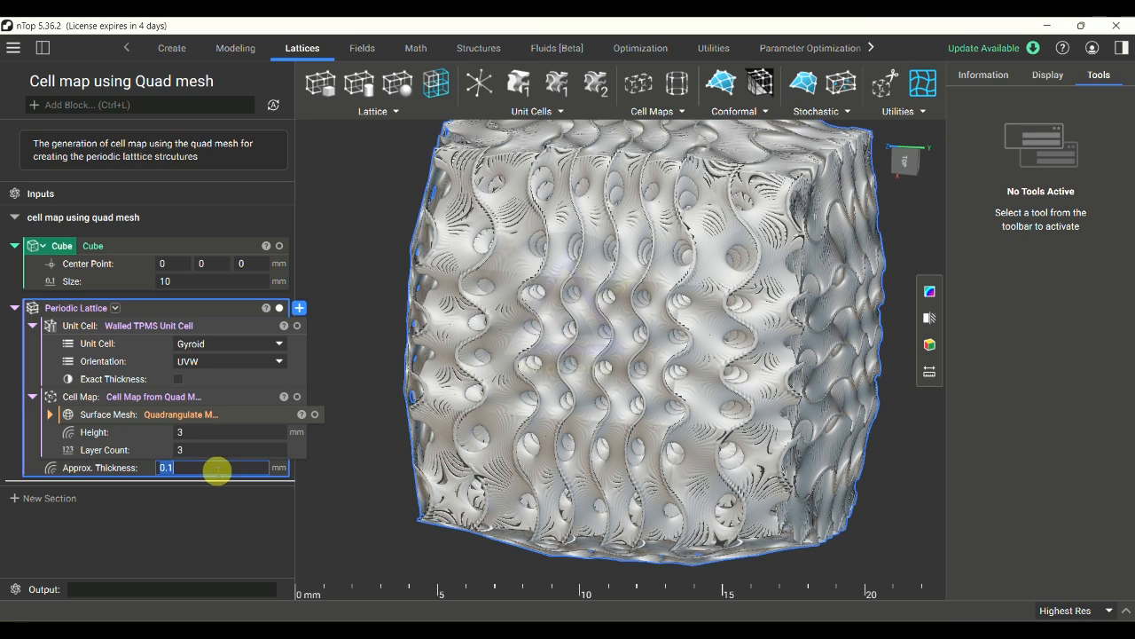
{"action": "type", "text": "0.25"}
{"action": "key", "text": "Return"}
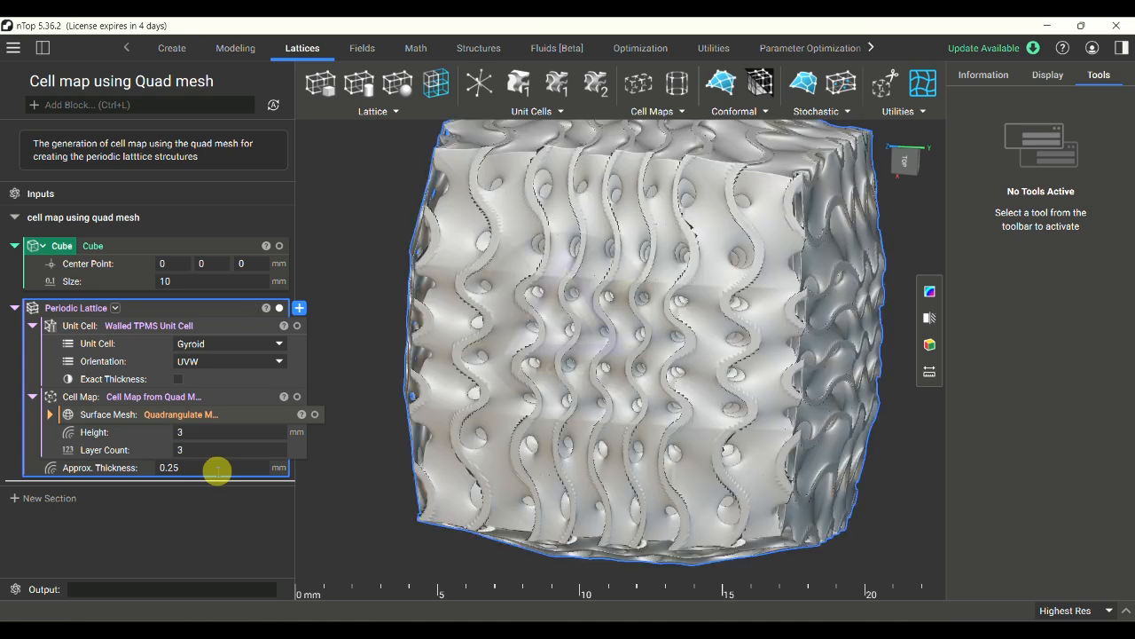
- Collapse the unit cell settings, show the cell map together with the lattice, and inspect both from different angles
{"action": "scroll", "coordinate": [669, 420], "scroll_direction": "down", "scroll_amount": 3}
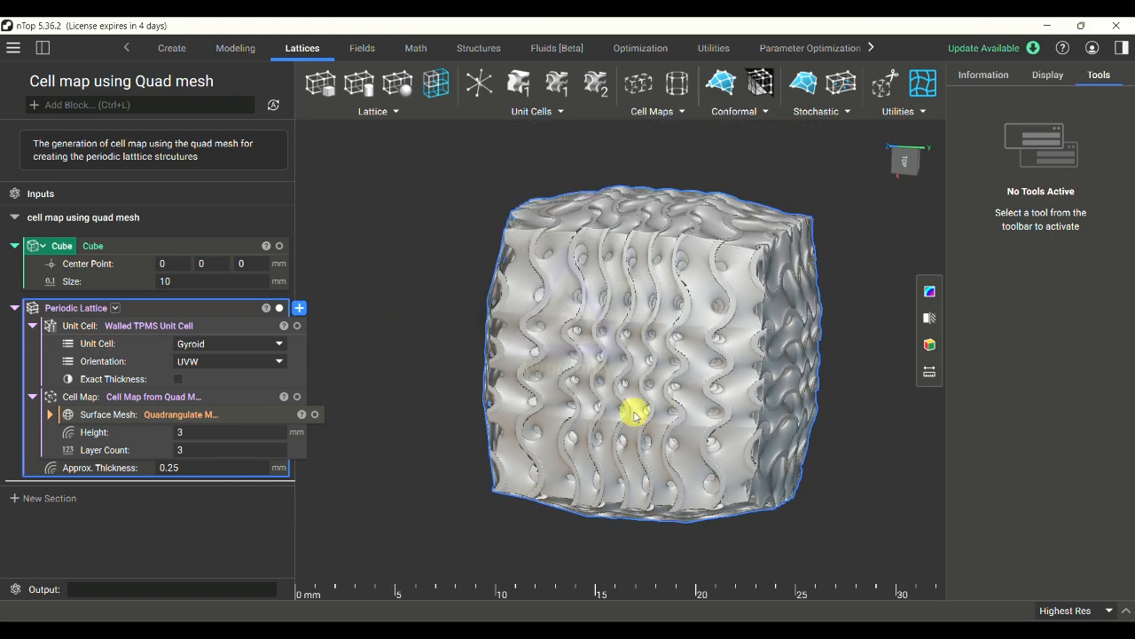
{"action": "right_click_drag", "start_coordinate": [635, 412], "coordinate": [537, 381]}
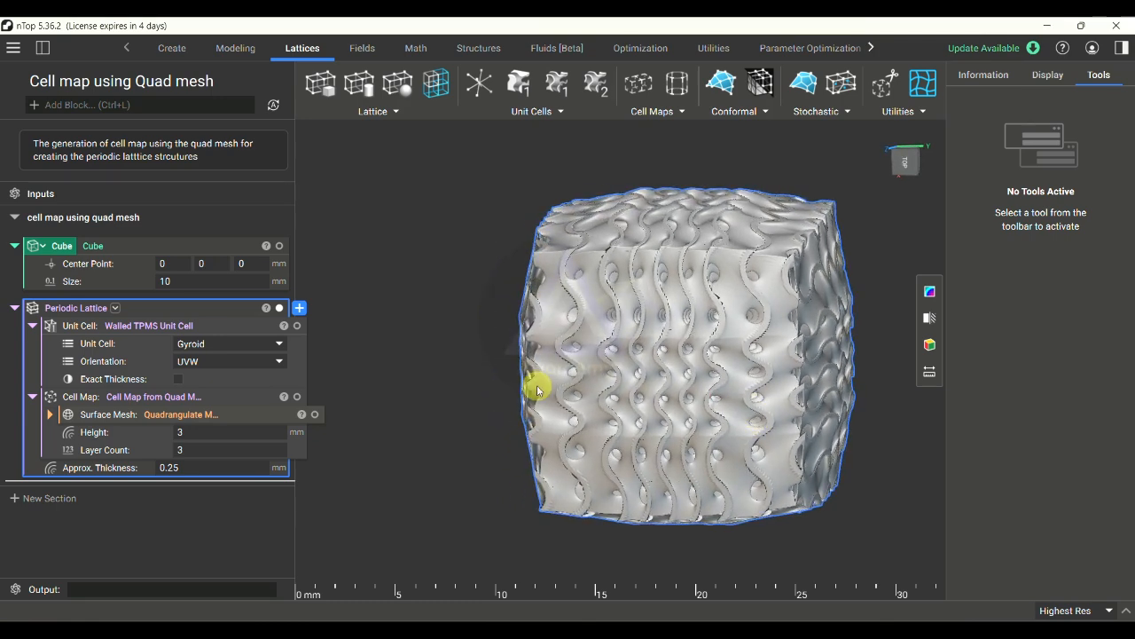
{"action": "left_click", "coordinate": [34, 326]}
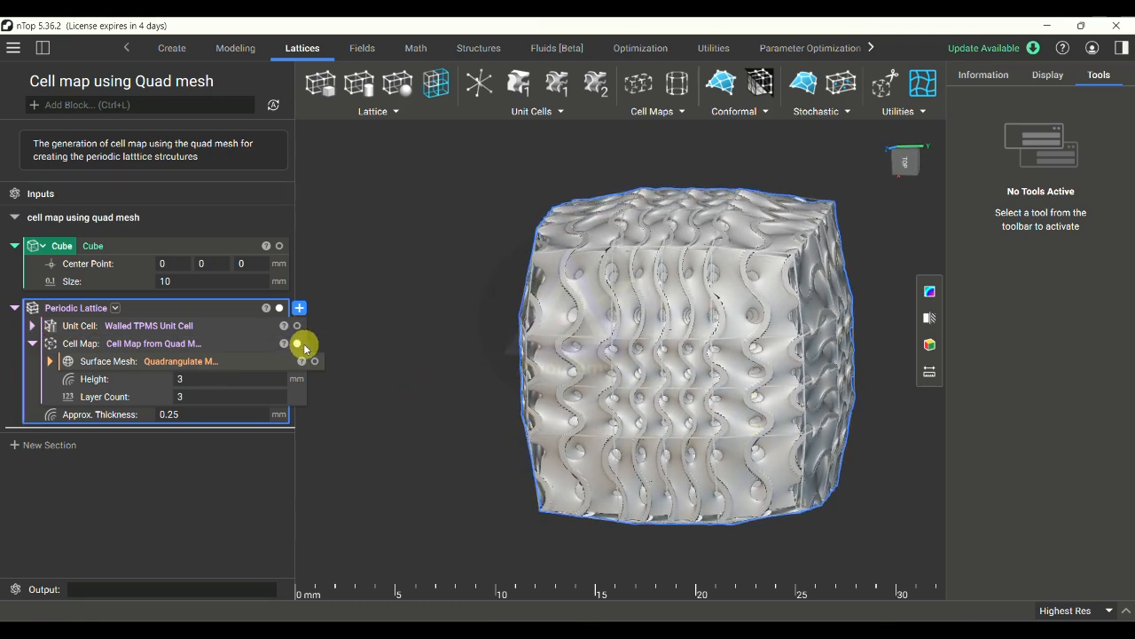
{"action": "left_click", "coordinate": [298, 343]}
{"action": "right_click_drag", "start_coordinate": [710, 342], "coordinate": [590, 393]}
{"action": "scroll", "coordinate": [875, 241], "scroll_direction": "down", "scroll_amount": 2}
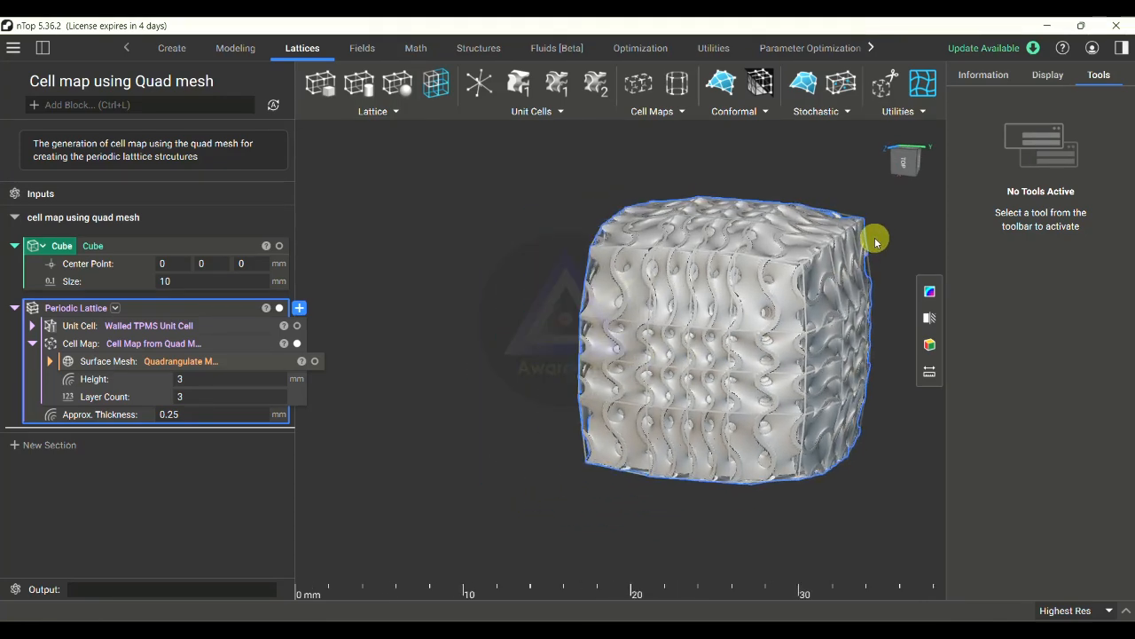
{"action": "scroll", "coordinate": [875, 241], "scroll_direction": "up", "scroll_amount": 2}
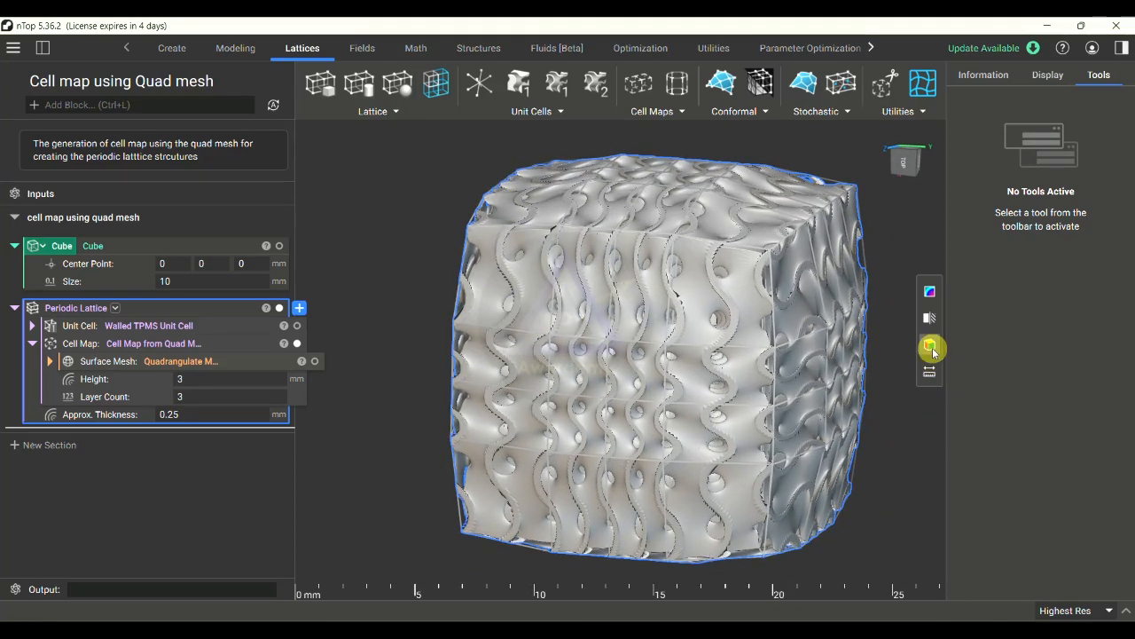
- Cut the lattice through its center with a Global Section Cut along normal 0, 0, 1 and inspect the interior
{"action": "left_click", "coordinate": [933, 320]}
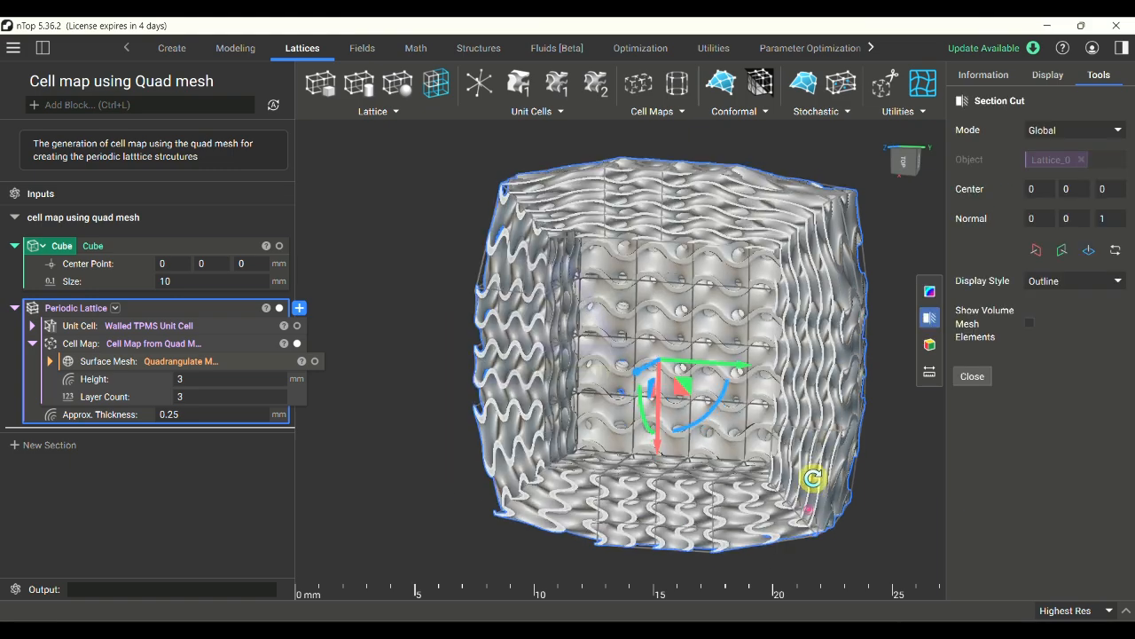
{"action": "right_click_drag", "start_coordinate": [811, 476], "coordinate": [790, 568]}
{"action": "scroll", "coordinate": [789, 568], "scroll_direction": "up", "scroll_amount": 5}
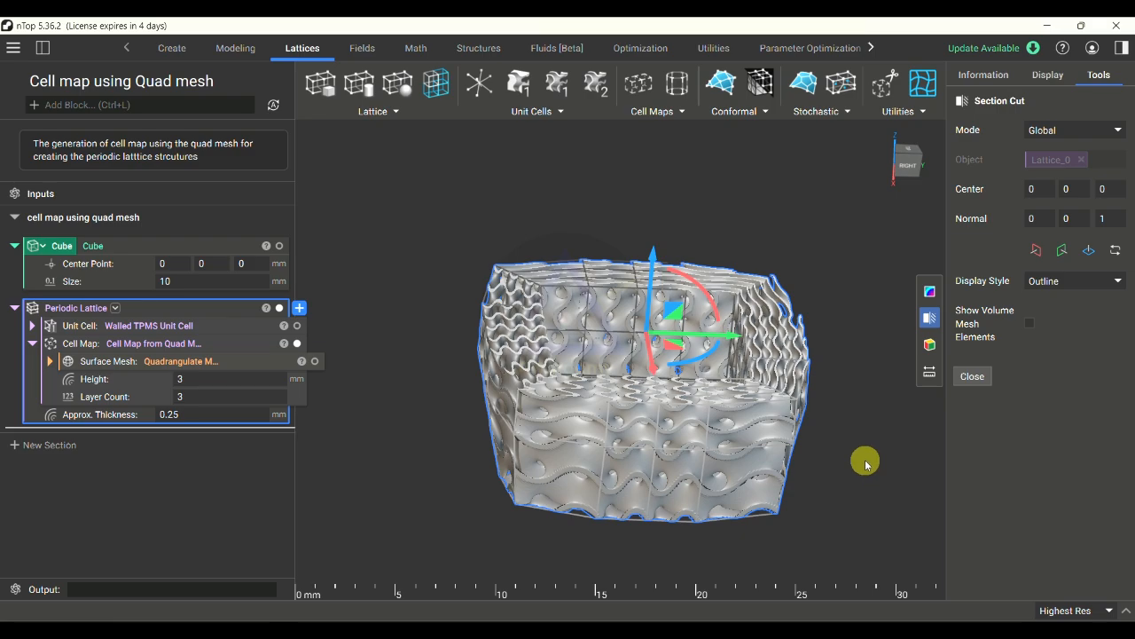
- Lower the section plane to about -5.18 mm in Z and inspect the lattice interior from several angles
{"action": "right_click_drag", "start_coordinate": [797, 498], "coordinate": [754, 344]}
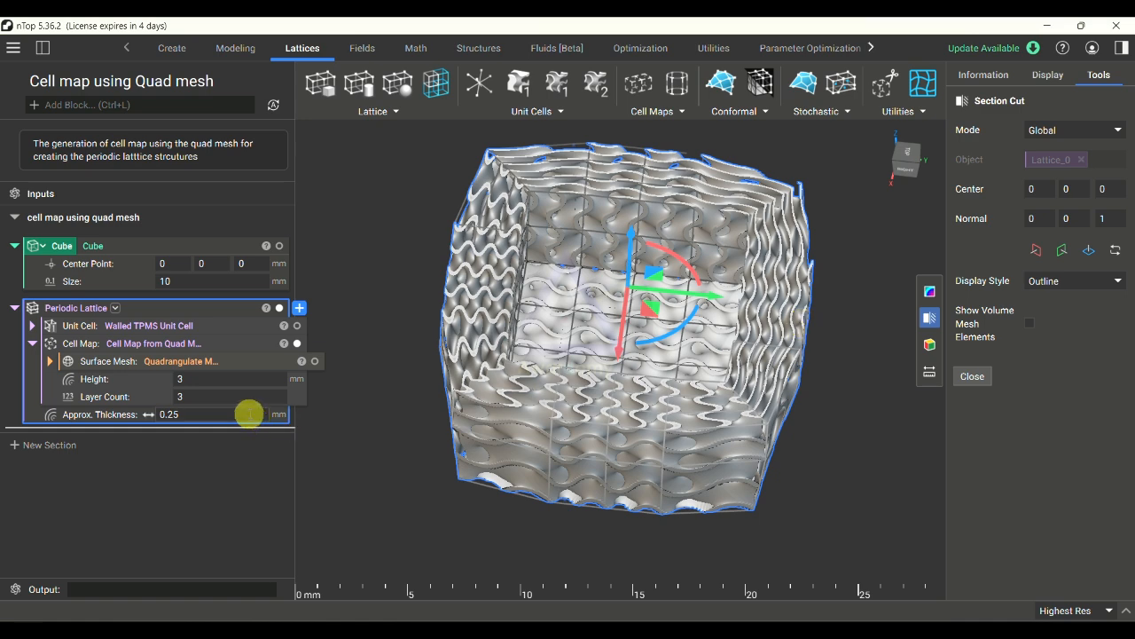
{"action": "right_click_drag", "start_coordinate": [701, 454], "coordinate": [716, 343]}
{"action": "left_click_drag", "start_coordinate": [649, 275], "coordinate": [756, 411]}
{"action": "right_click_drag", "start_coordinate": [760, 332], "coordinate": [819, 398]}
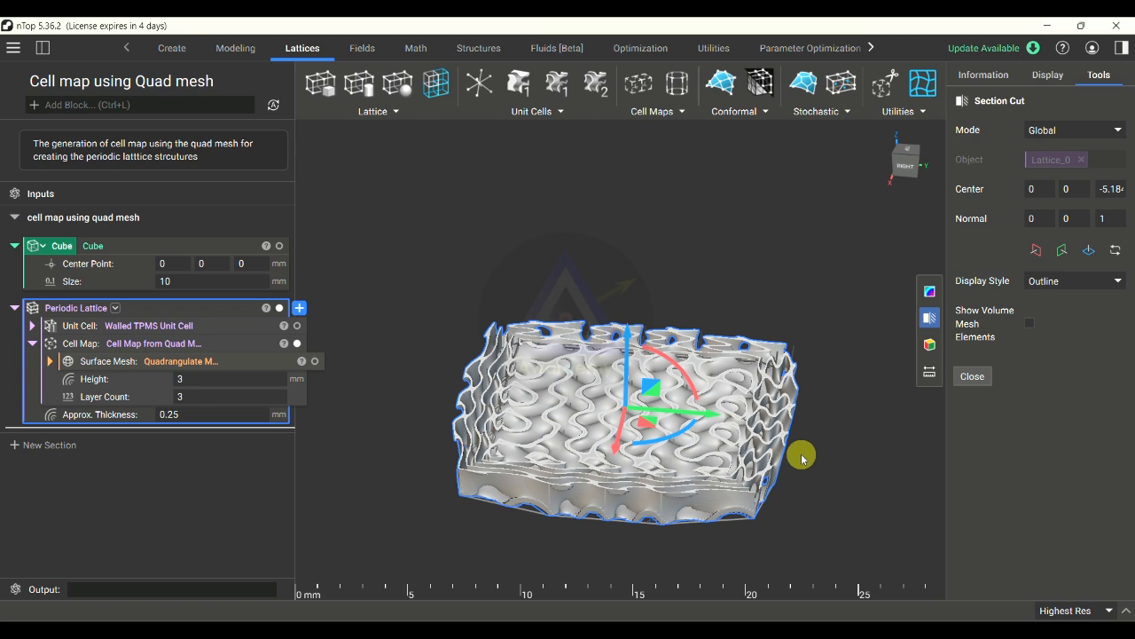
- Review the cell map's Height and Layer Count and the periodic lattice's Approx. Thickness
{"action": "left_click", "coordinate": [242, 378]}
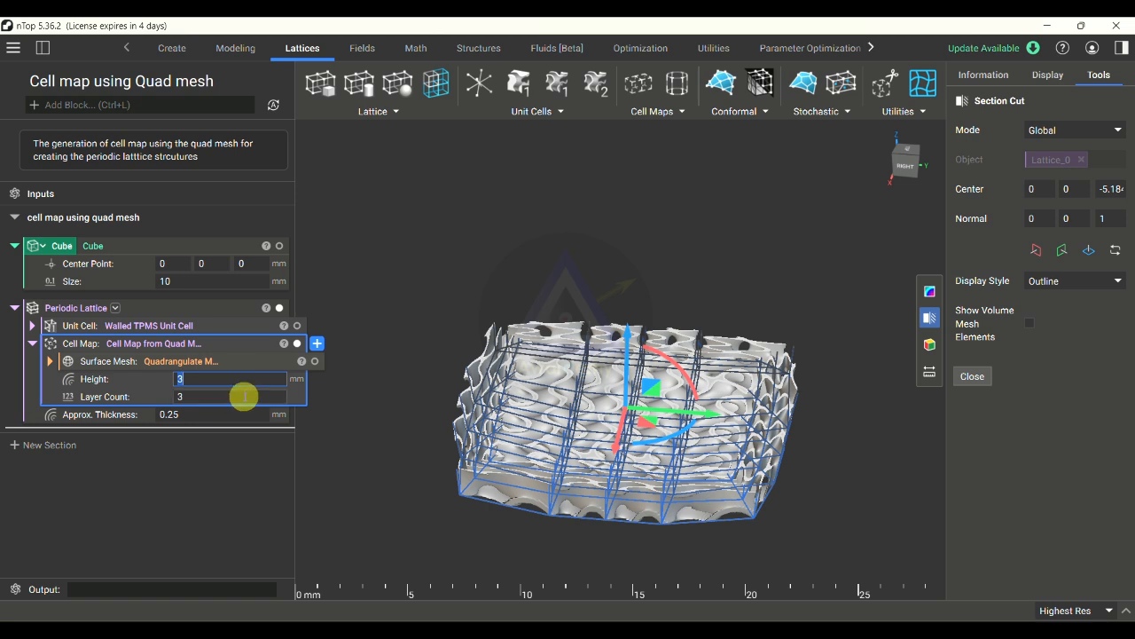
{"action": "left_click", "coordinate": [244, 395]}
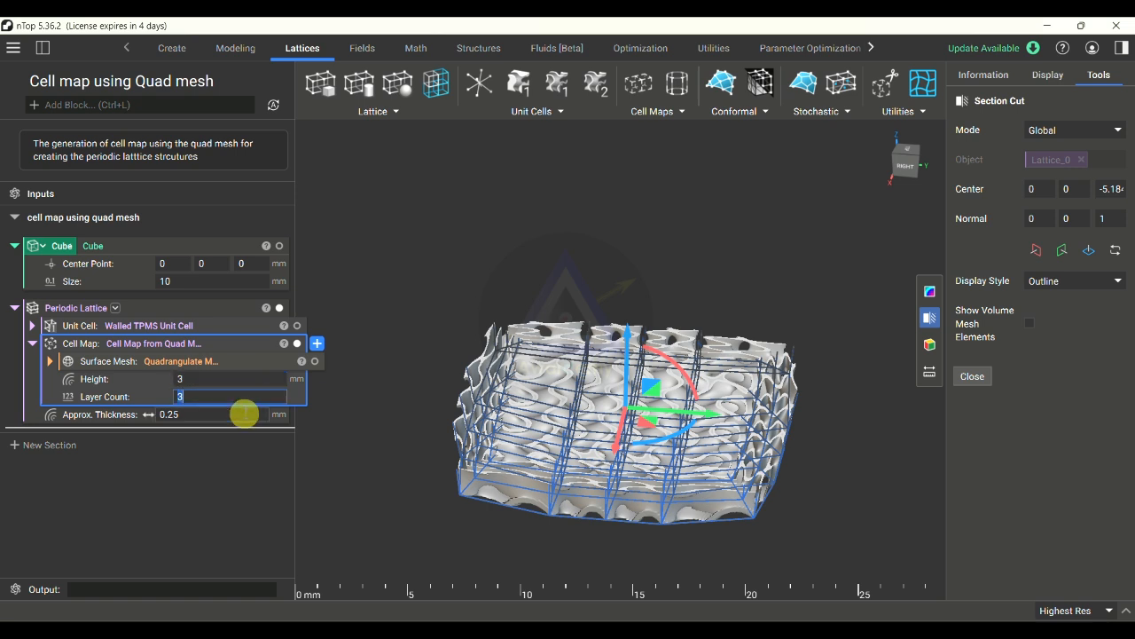
{"action": "left_click", "coordinate": [245, 413]}
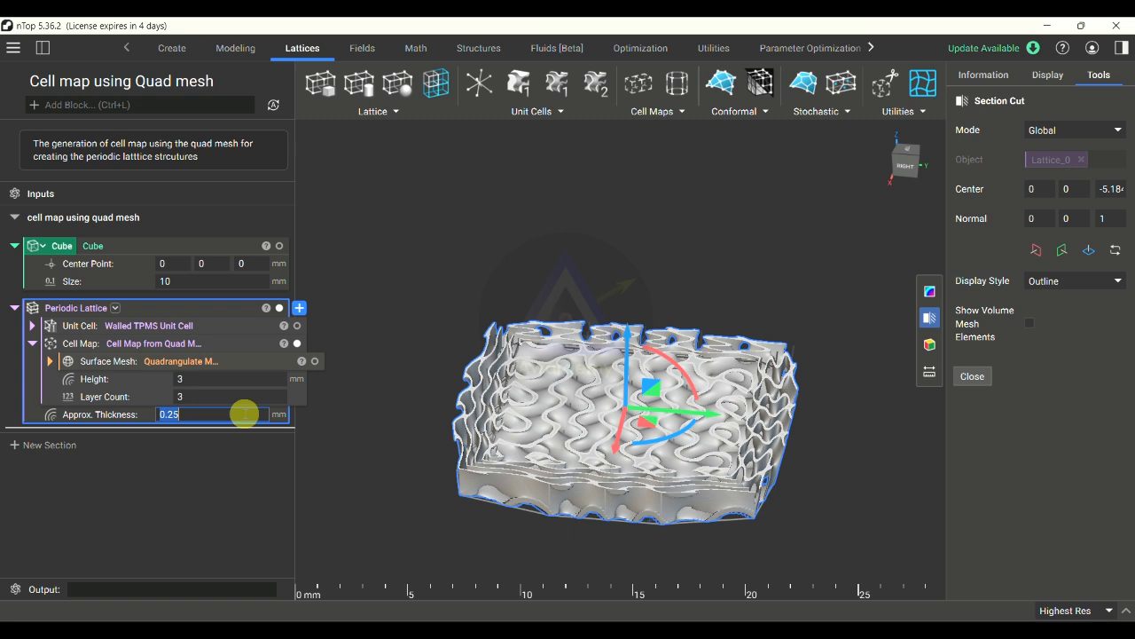
{"action": "left_click", "coordinate": [236, 380]}
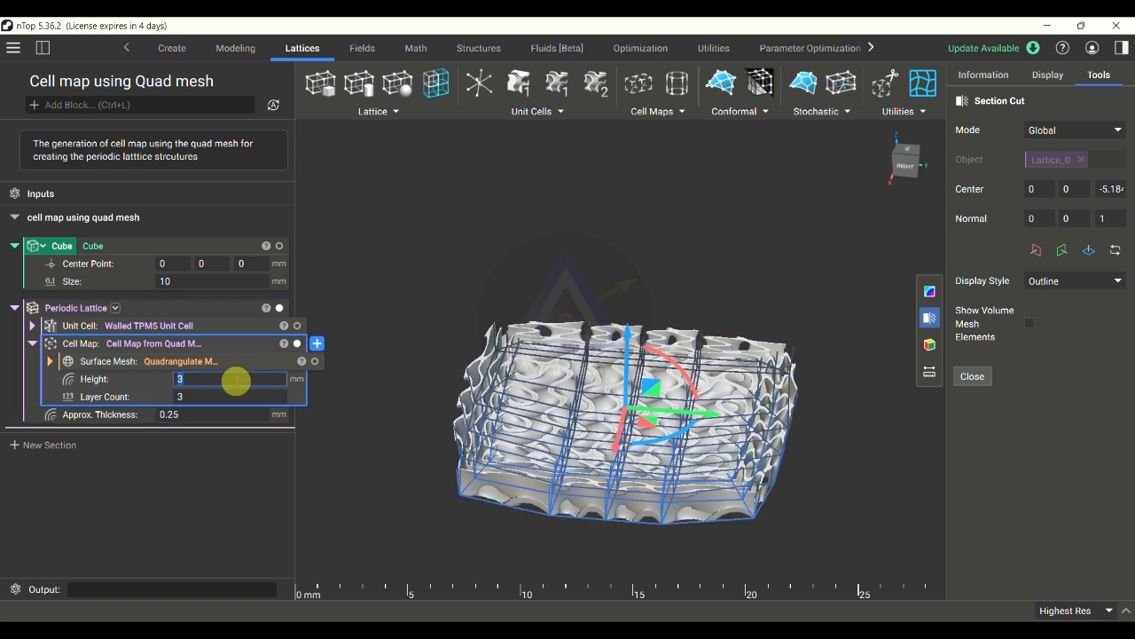
- Expand the cell map's quadrangulated surface mesh and set its Target Count to 1000
{"action": "left_click", "coordinate": [50, 361]}
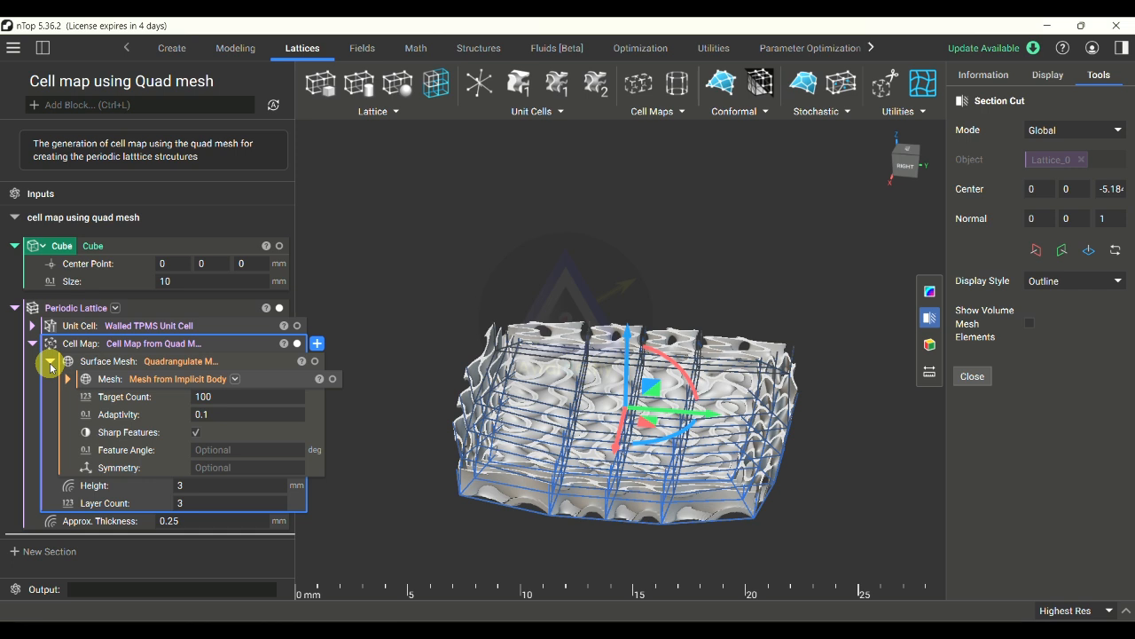
{"action": "left_click", "coordinate": [241, 397]}
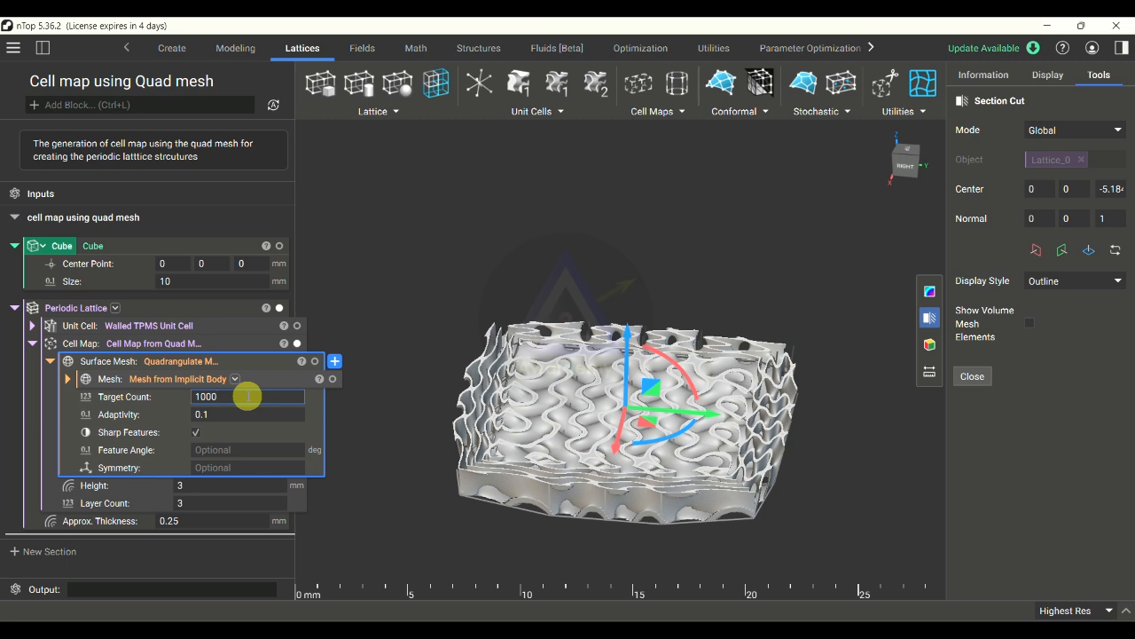
{"action": "type", "text": "1000"}
{"action": "key", "text": "Return"}
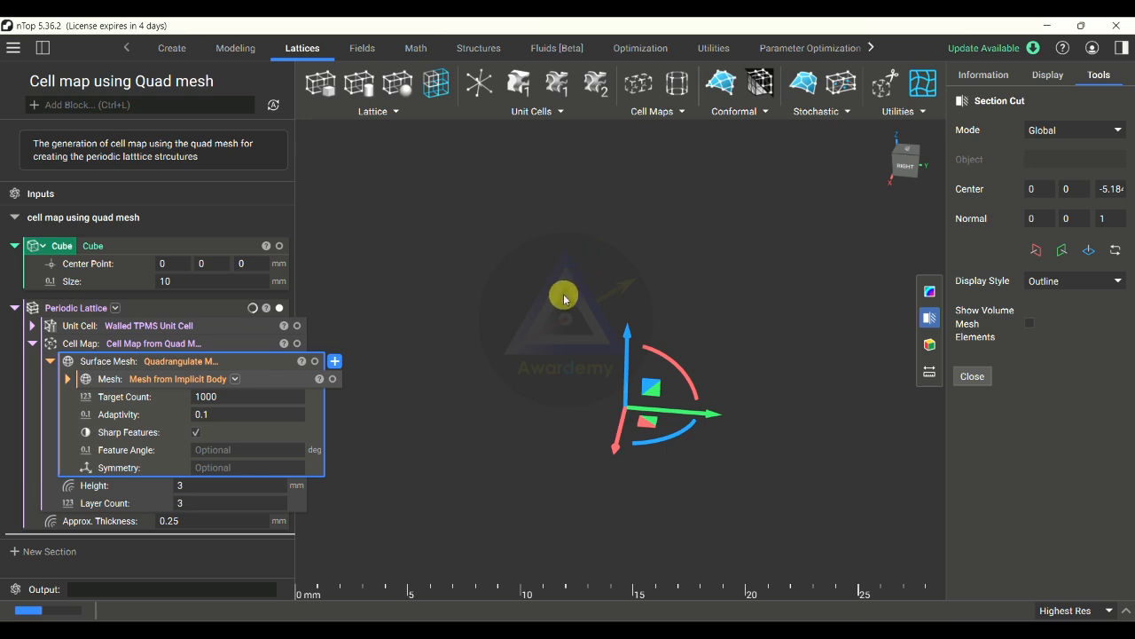
- Turn off the section cut and inspect the regenerated lattice's outer faces from different angles
{"action": "left_click", "coordinate": [929, 318]}
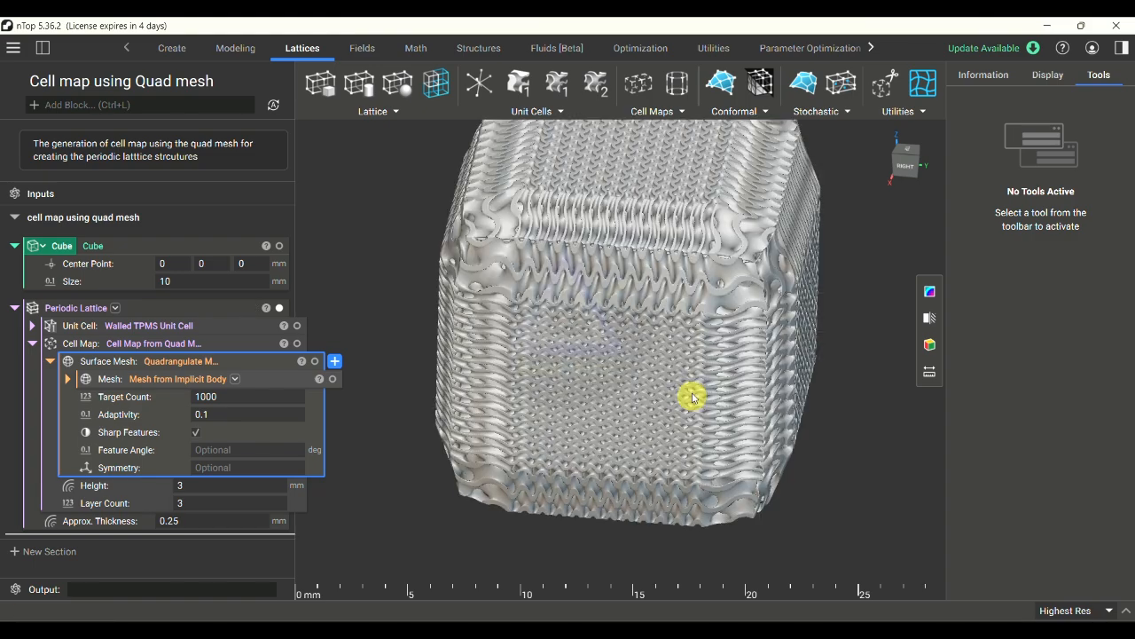
{"action": "right_click_drag", "start_coordinate": [693, 396], "coordinate": [605, 339]}
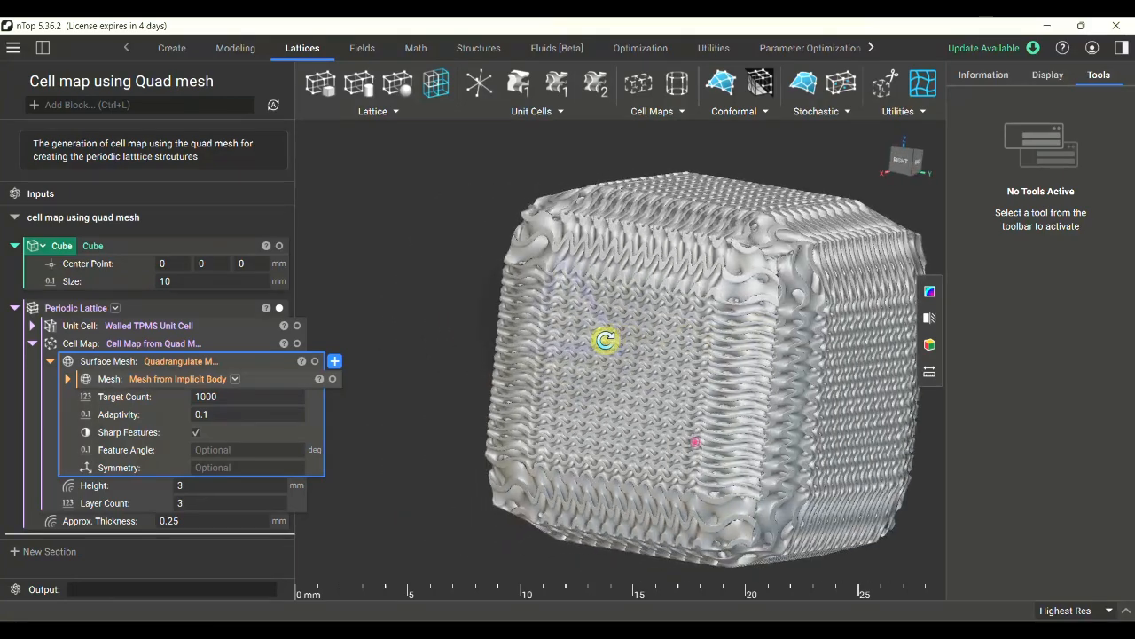
{"action": "scroll", "coordinate": [594, 335], "scroll_direction": "down", "scroll_amount": 5}
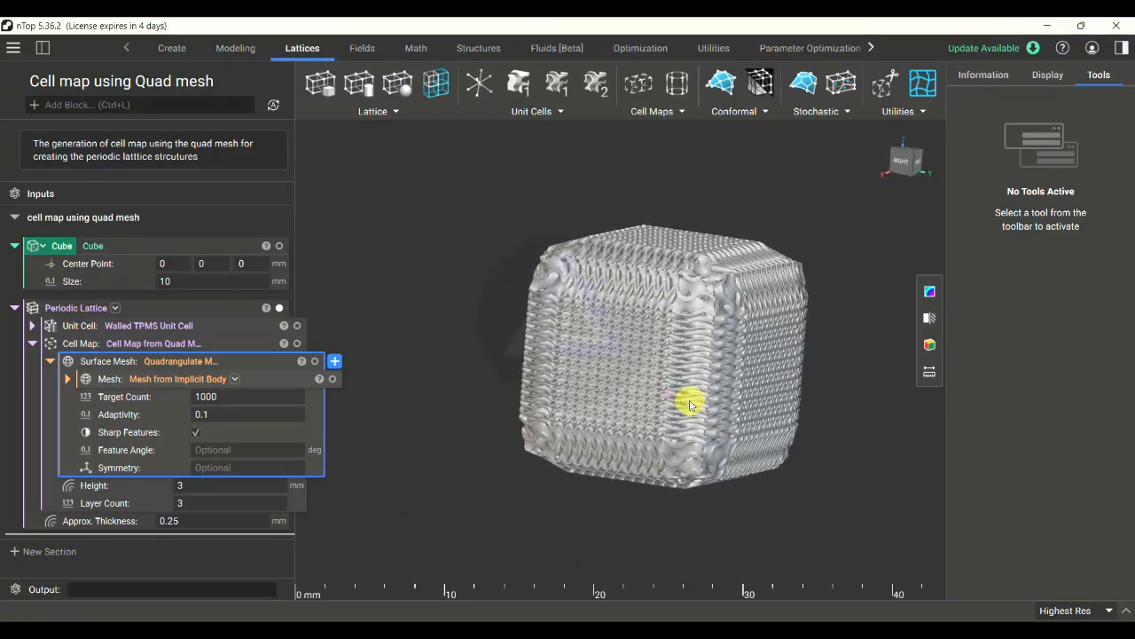
{"action": "right_click_drag", "start_coordinate": [691, 405], "coordinate": [738, 337]}
{"action": "scroll", "coordinate": [780, 332], "scroll_direction": "up", "scroll_amount": 3}
{"action": "middle_click_drag", "start_coordinate": [780, 332], "coordinate": [879, 402]}
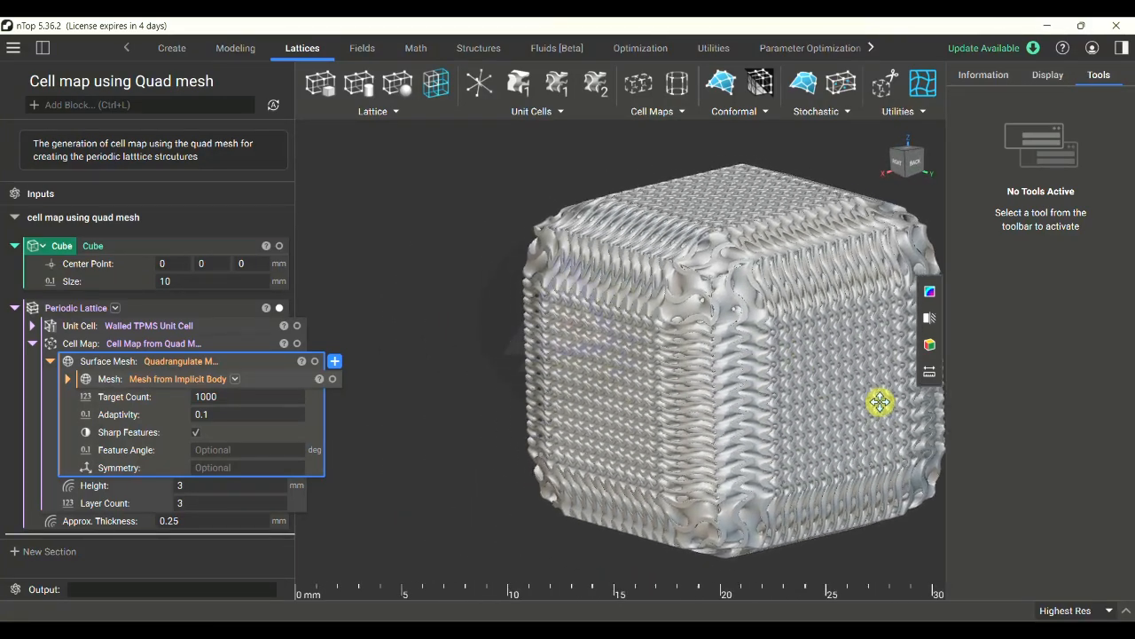
{"action": "right_click_drag", "start_coordinate": [489, 322], "coordinate": [701, 342]}
- Review the unit cell settings and the Mesh from Implicit Body tolerance, and collapse the surface mesh settings
{"action": "left_click", "coordinate": [31, 343]}
{"action": "left_click", "coordinate": [32, 326]}
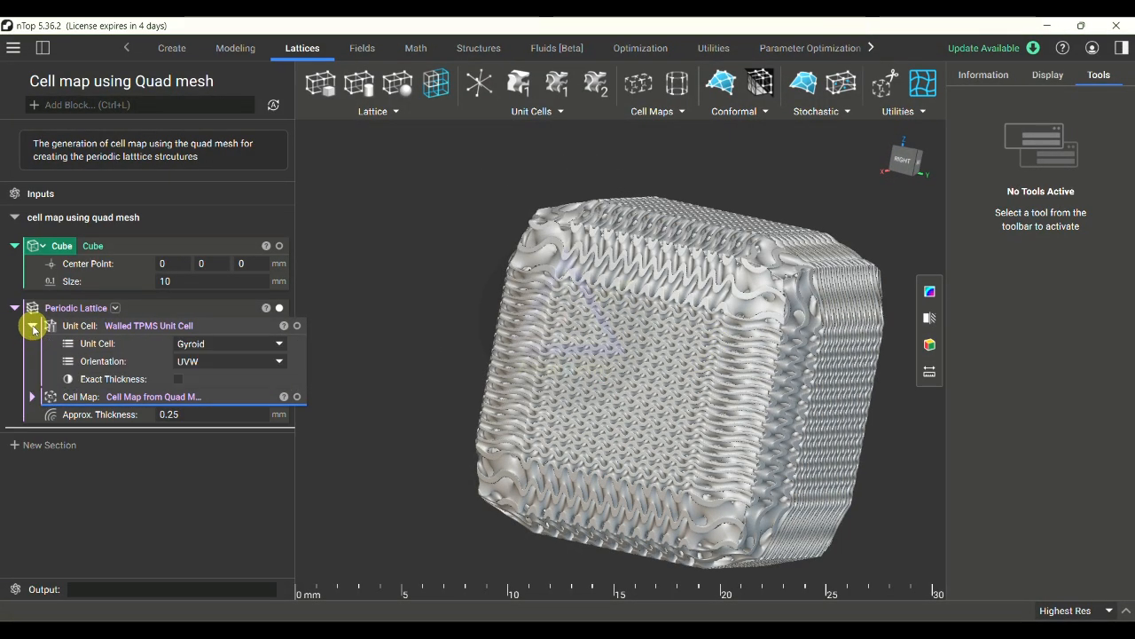
{"action": "left_click", "coordinate": [32, 326]}
{"action": "left_click", "coordinate": [32, 343]}
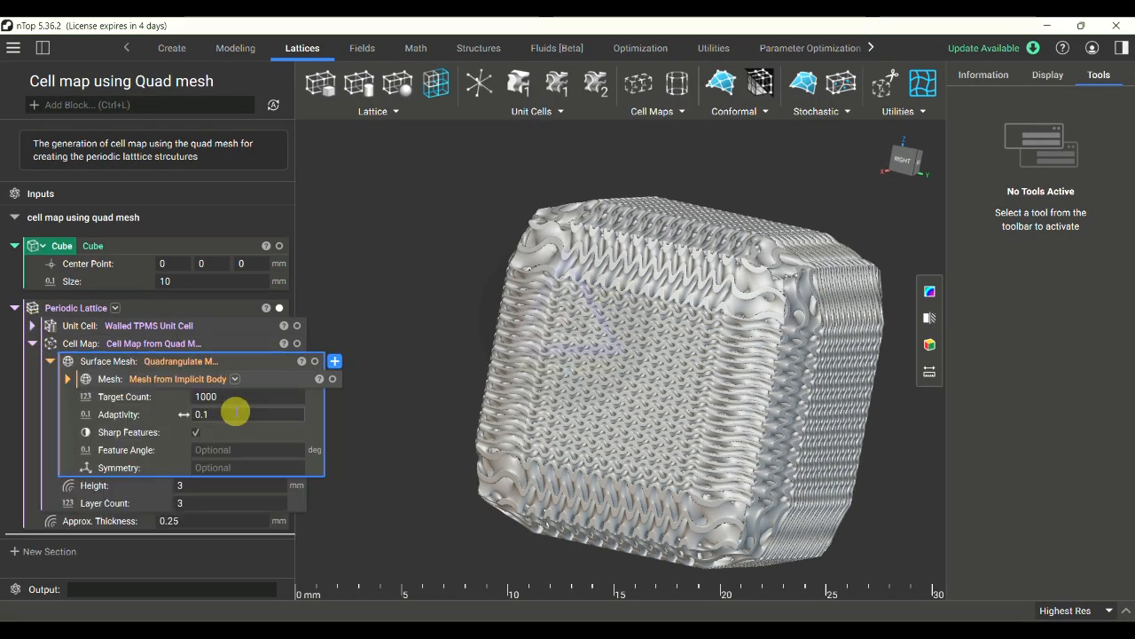
{"action": "left_click", "coordinate": [67, 378]}
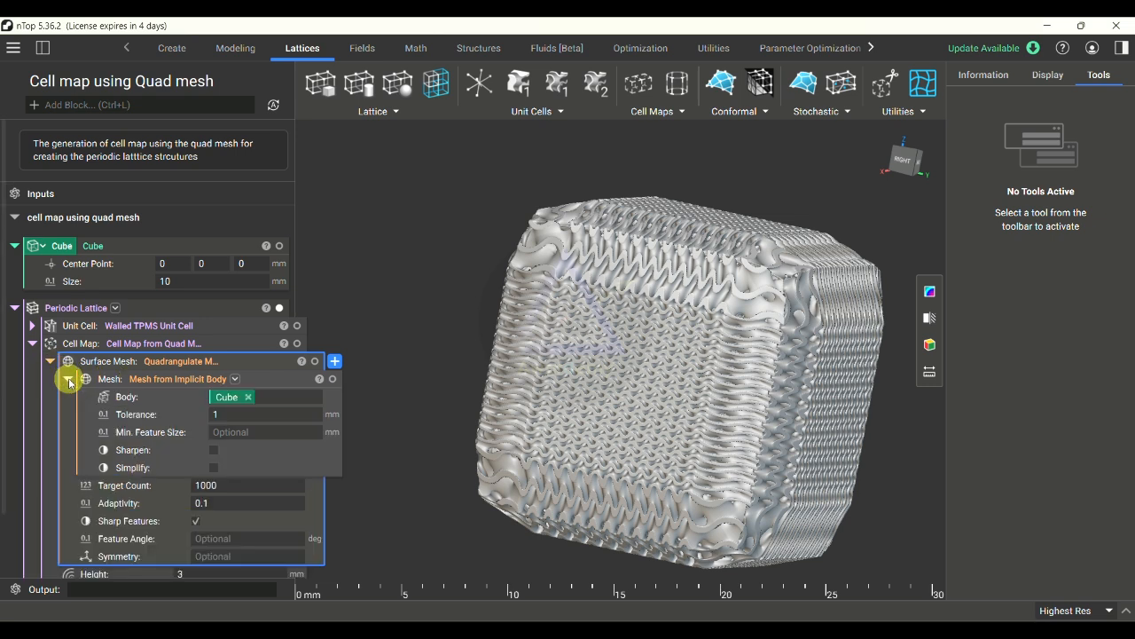
{"action": "left_click", "coordinate": [241, 414]}
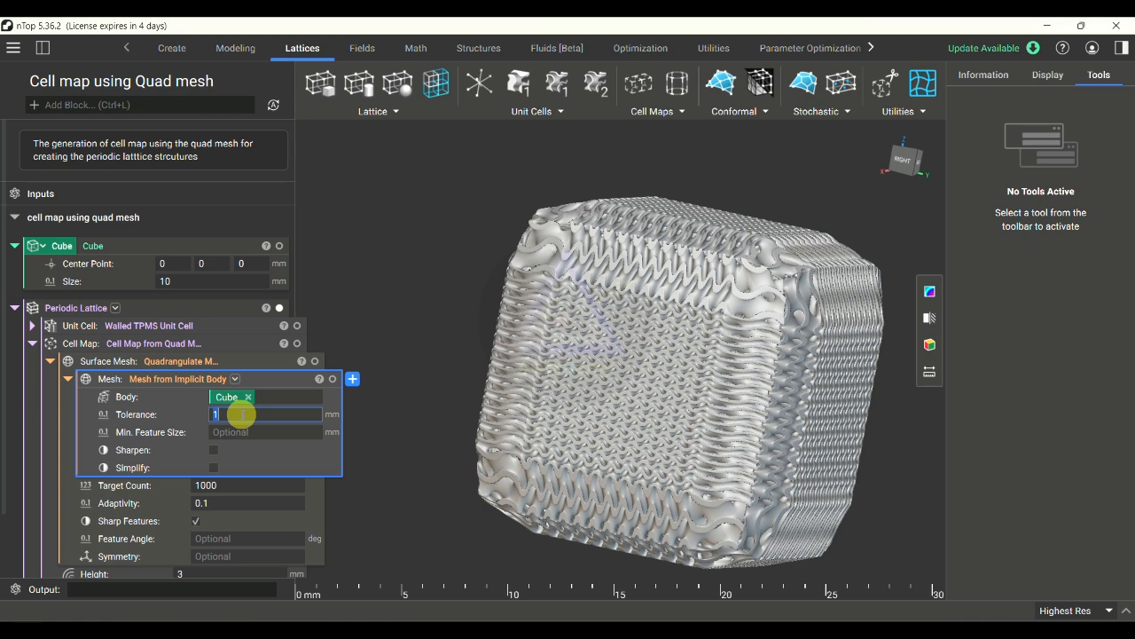
{"action": "left_click", "coordinate": [67, 379]}
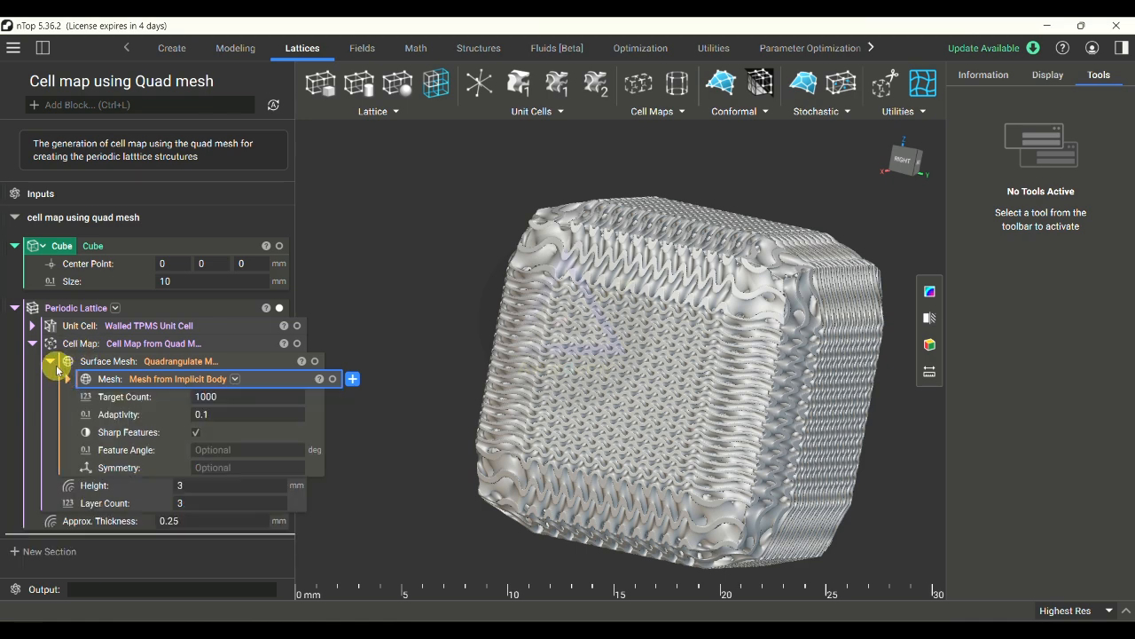
{"action": "left_click", "coordinate": [50, 361]}
- Inspect the denser lattice's exterior and cut it through the center with a Global Section Cut along normal 0, 0, 1
{"action": "scroll", "coordinate": [654, 341], "scroll_direction": "down", "scroll_amount": 2}
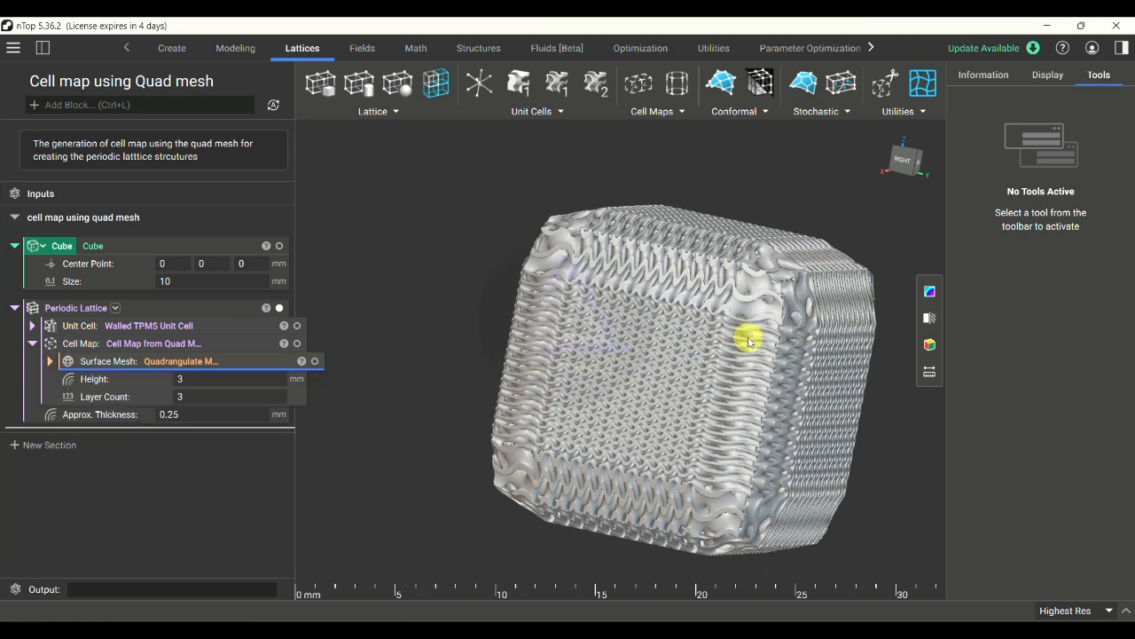
{"action": "right_click_drag", "start_coordinate": [751, 337], "coordinate": [824, 363]}
{"action": "scroll", "coordinate": [892, 257], "scroll_direction": "up", "scroll_amount": 1}
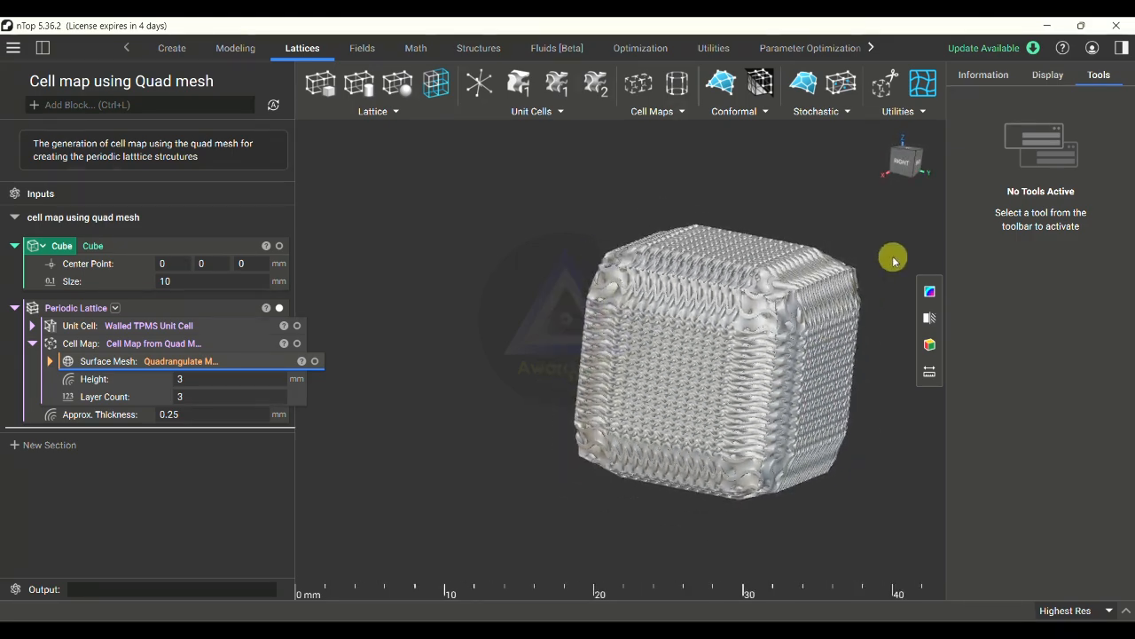
{"action": "right_click_drag", "start_coordinate": [892, 257], "coordinate": [806, 474]}
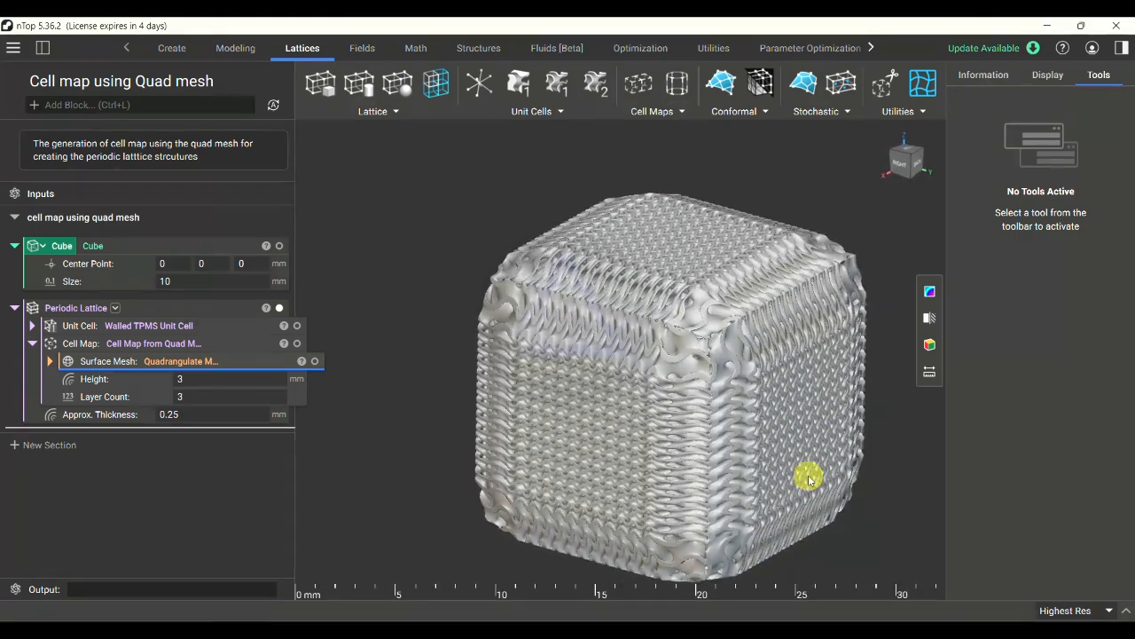
{"action": "scroll", "coordinate": [807, 474], "scroll_direction": "down", "scroll_amount": 1}
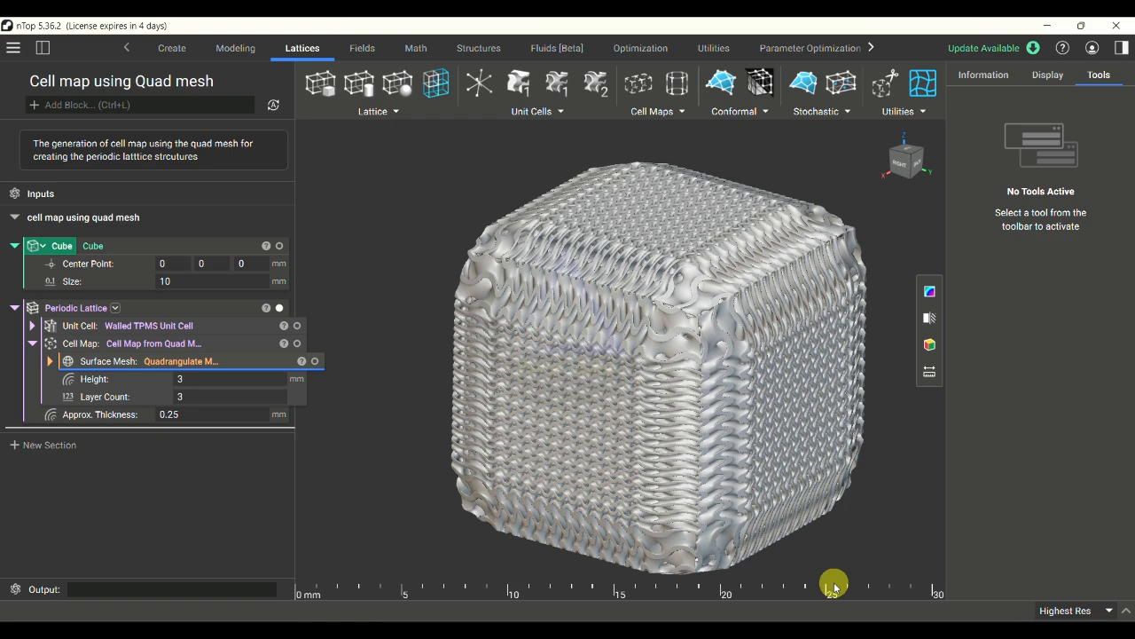
{"action": "scroll", "coordinate": [834, 499], "scroll_direction": "up", "scroll_amount": 1}
{"action": "scroll", "coordinate": [836, 559], "scroll_direction": "up", "scroll_amount": 1}
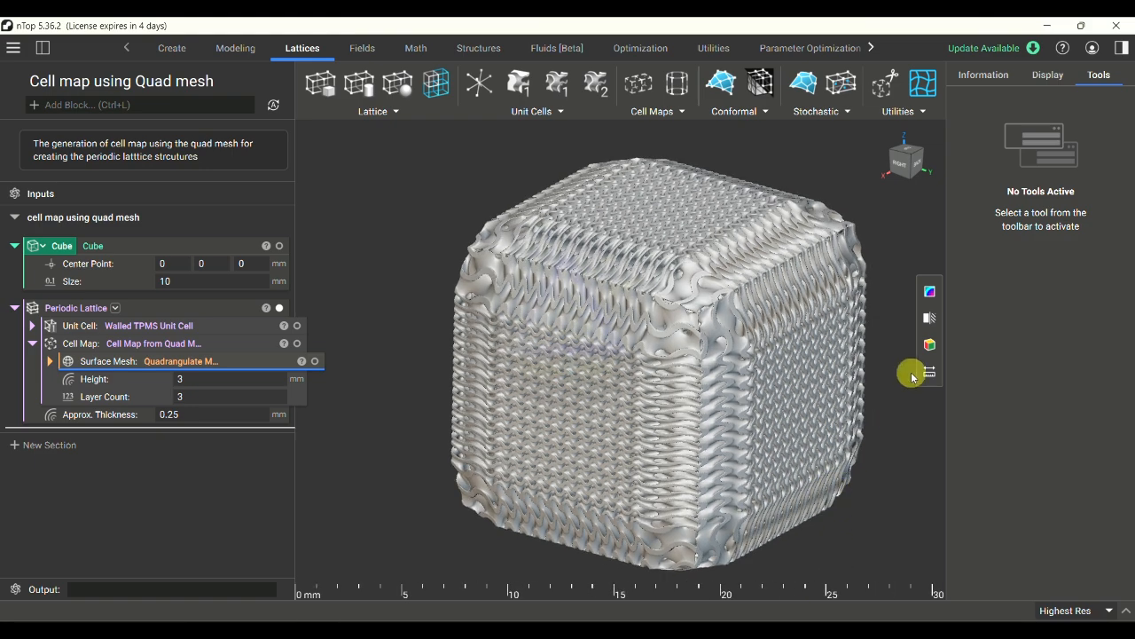
{"action": "left_click", "coordinate": [930, 318]}
{"action": "right_click_drag", "start_coordinate": [778, 398], "coordinate": [669, 275]}
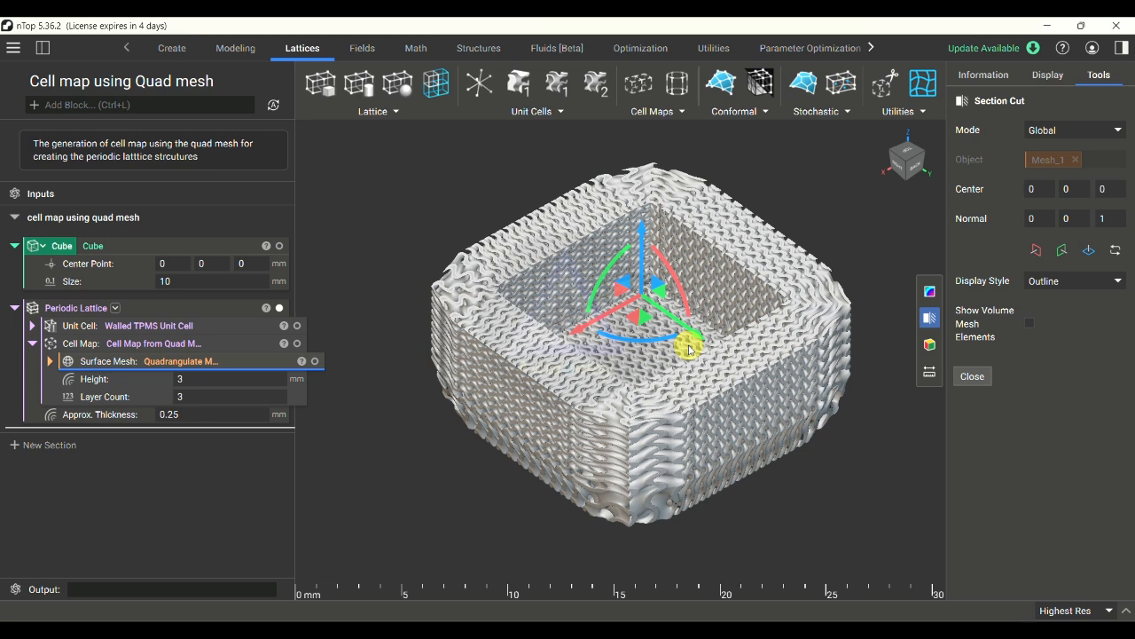
- Expand and review the lattice's unit cell, cell map and nested mesh settings, and collapse the surface mesh
{"action": "left_click", "coordinate": [32, 344]}
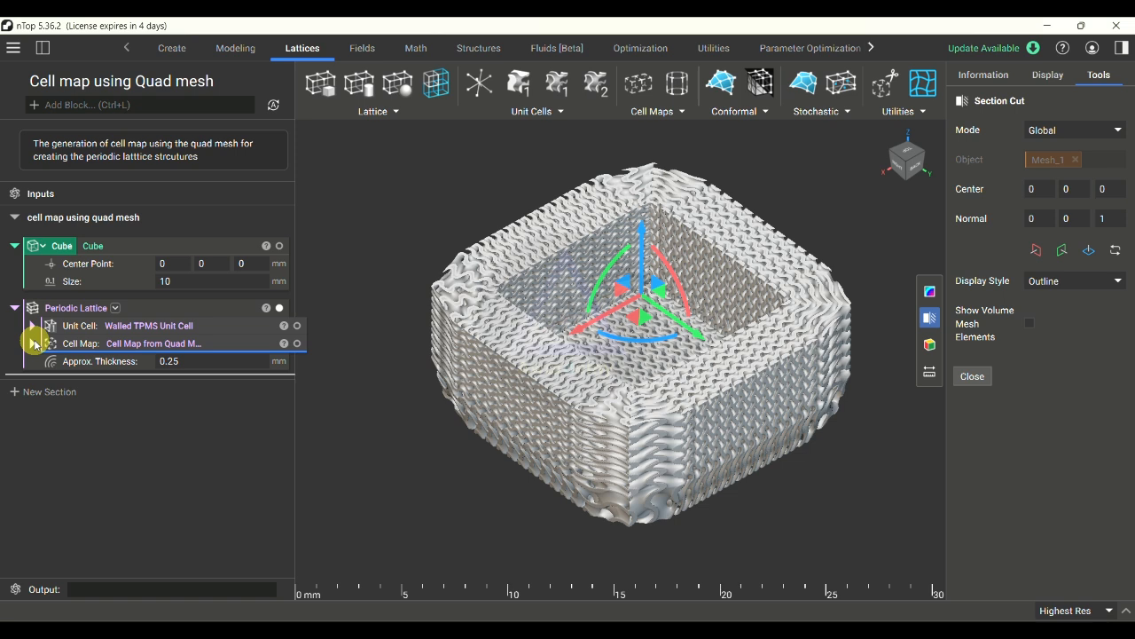
{"action": "left_click", "coordinate": [32, 327]}
{"action": "left_click", "coordinate": [32, 397]}
{"action": "left_click", "coordinate": [51, 414]}
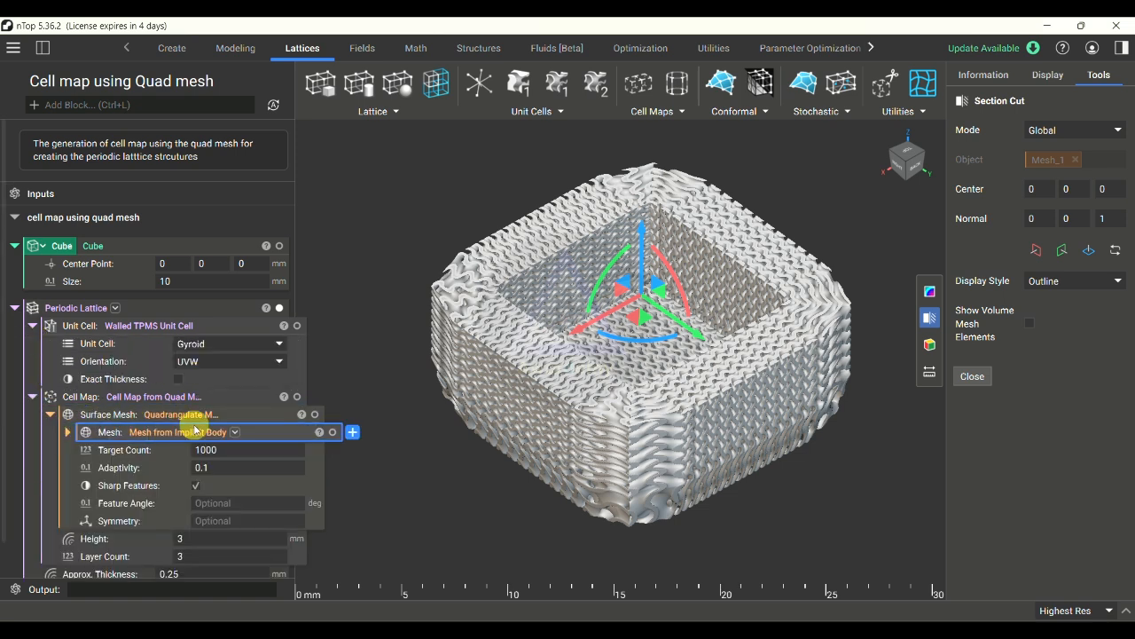
{"action": "scroll", "coordinate": [195, 429], "scroll_direction": "down", "scroll_amount": 1}
{"action": "left_click", "coordinate": [67, 394]}
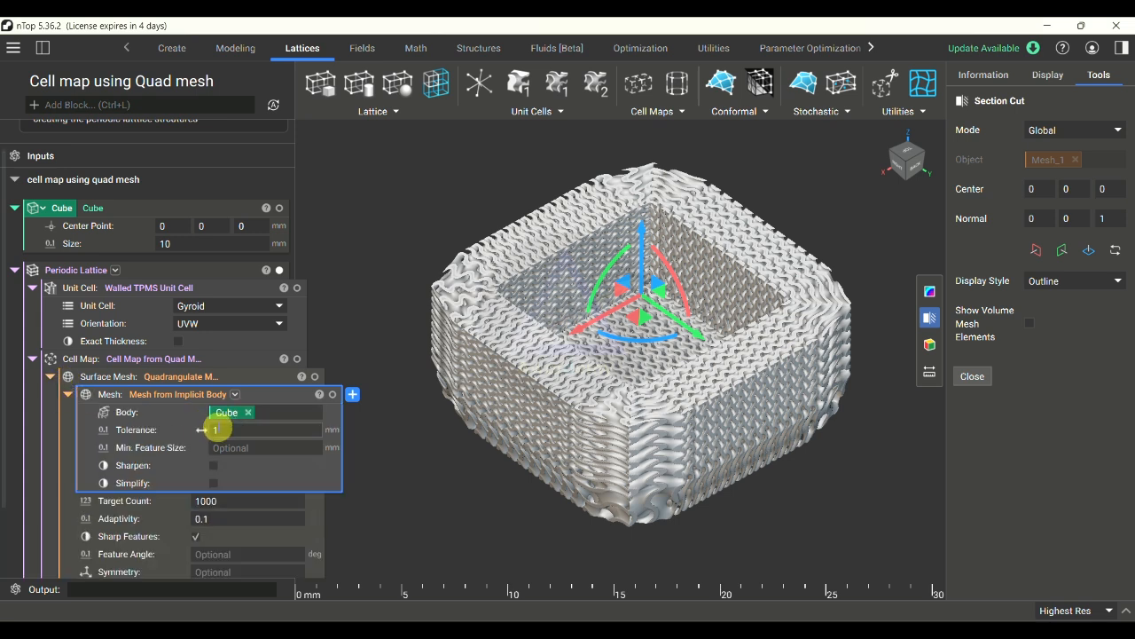
{"action": "scroll", "coordinate": [215, 429], "scroll_direction": "down", "scroll_amount": 2}
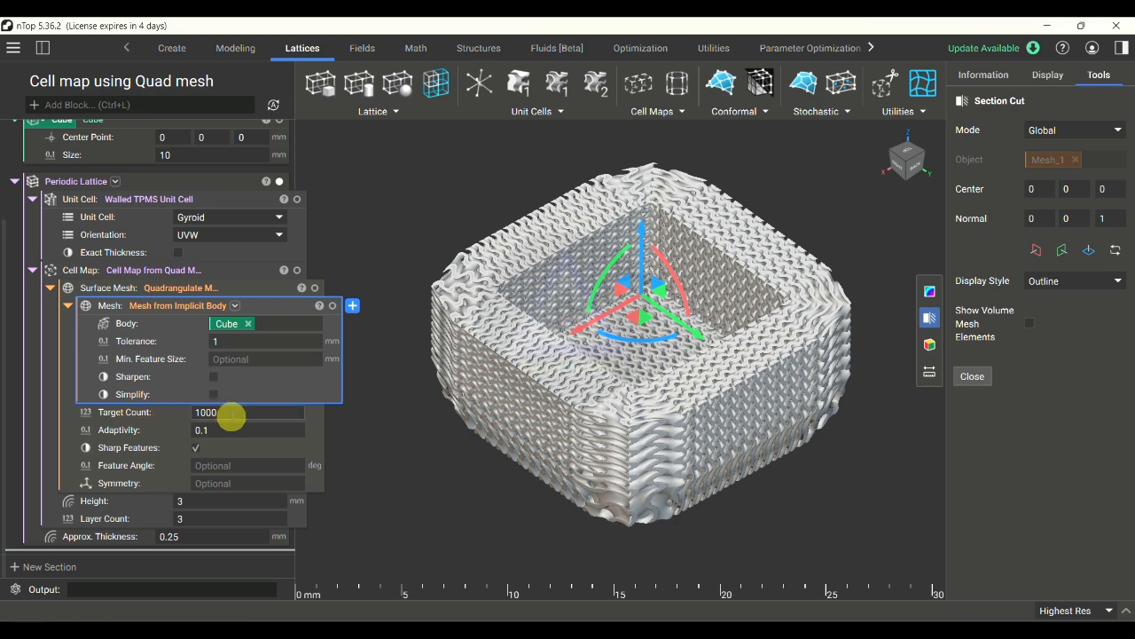
{"action": "scroll", "coordinate": [58, 319], "scroll_direction": "up", "scroll_amount": 2}
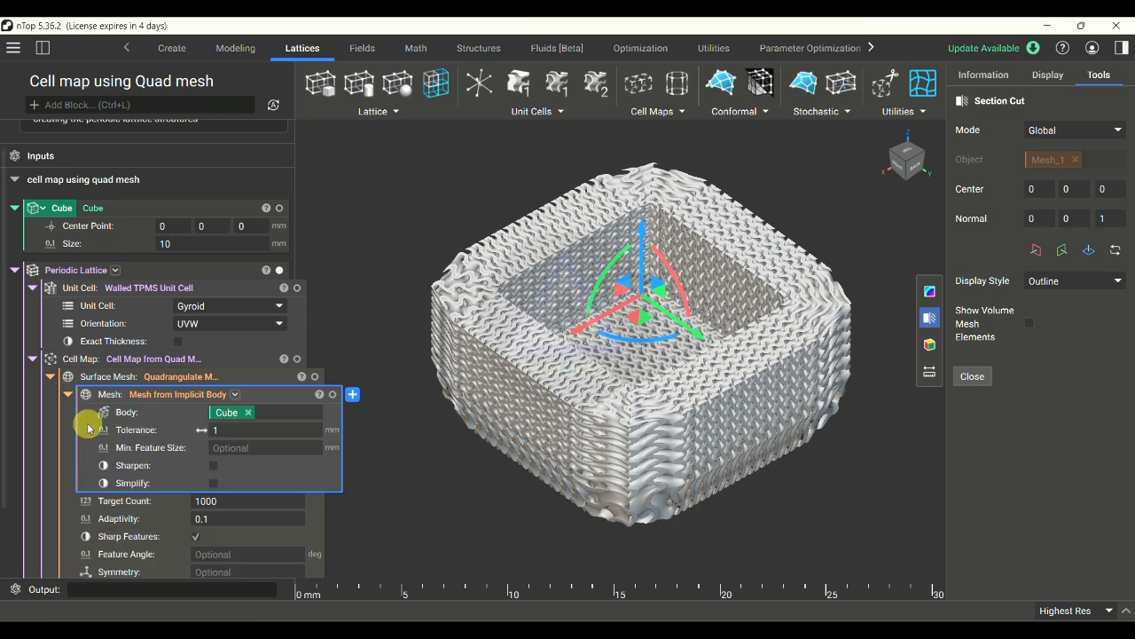
{"action": "left_click", "coordinate": [68, 394]}
{"action": "left_click", "coordinate": [50, 376]}
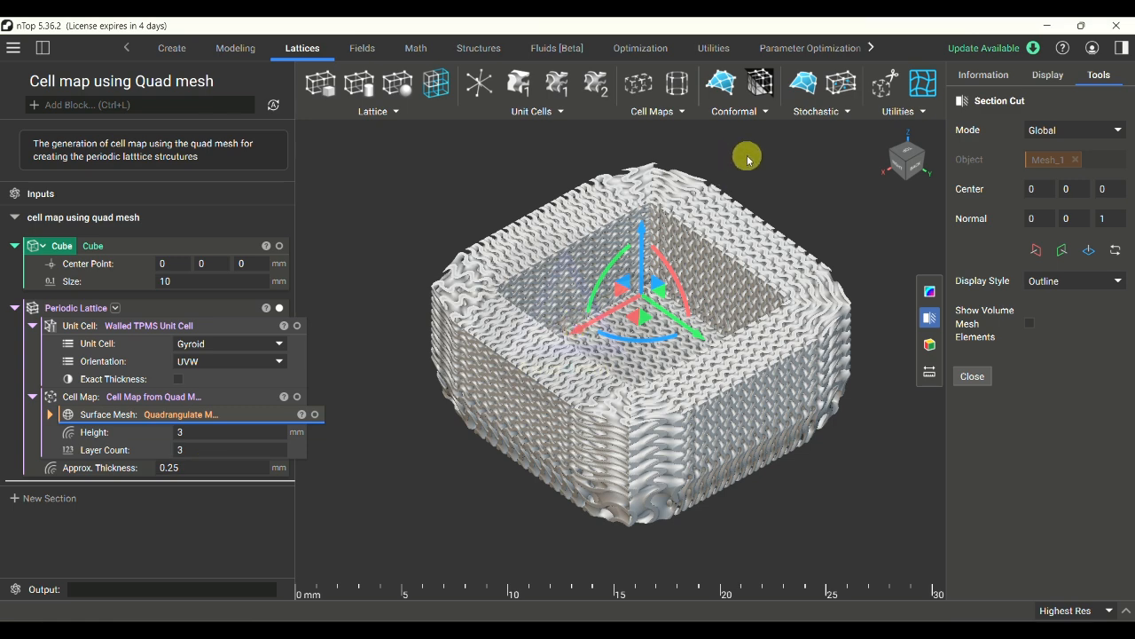
{"action": "scroll", "coordinate": [754, 164], "scroll_direction": "up", "scroll_amount": 1}
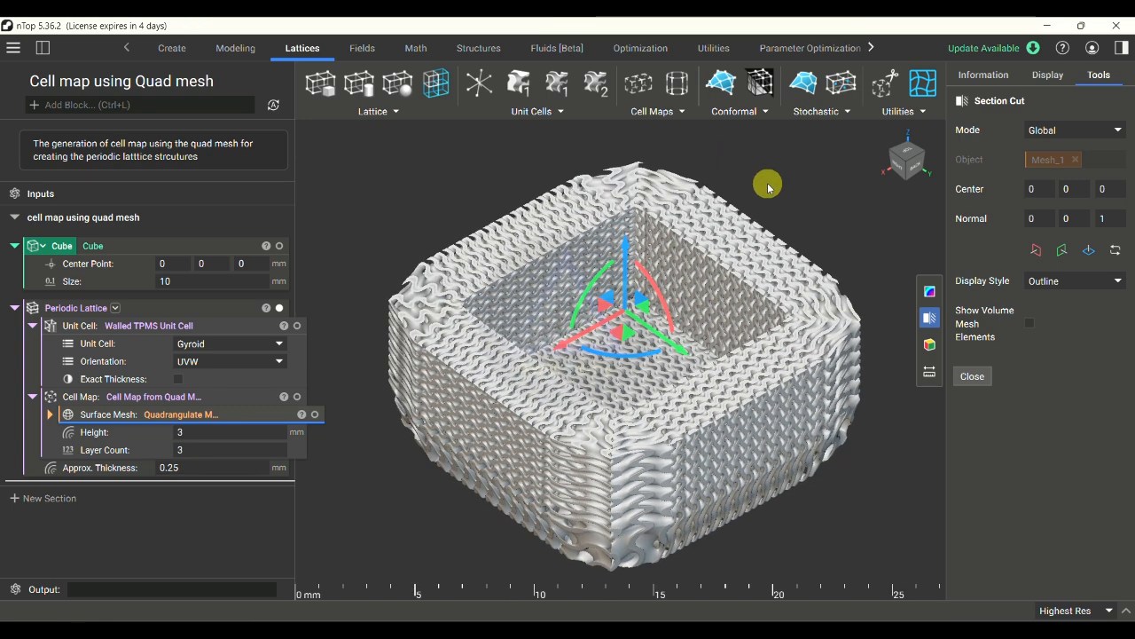